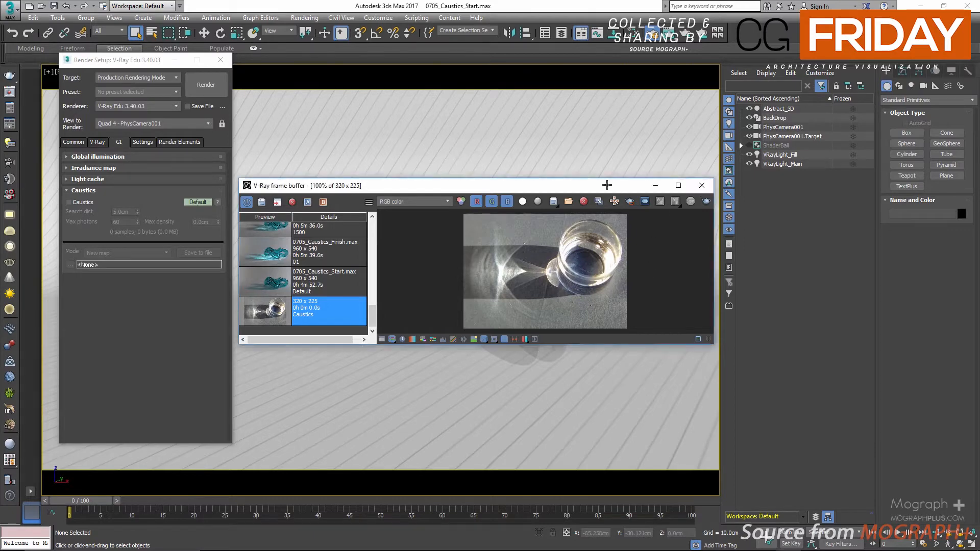
Select the Abstract_3D object and inspect its VRayMtl reflection, refraction and fog parameters in the Slate Material Editor
{"action": "left_click", "coordinate": [702, 185]}
{"action": "left_click", "coordinate": [221, 60]}
{"action": "left_click", "coordinate": [444, 249]}
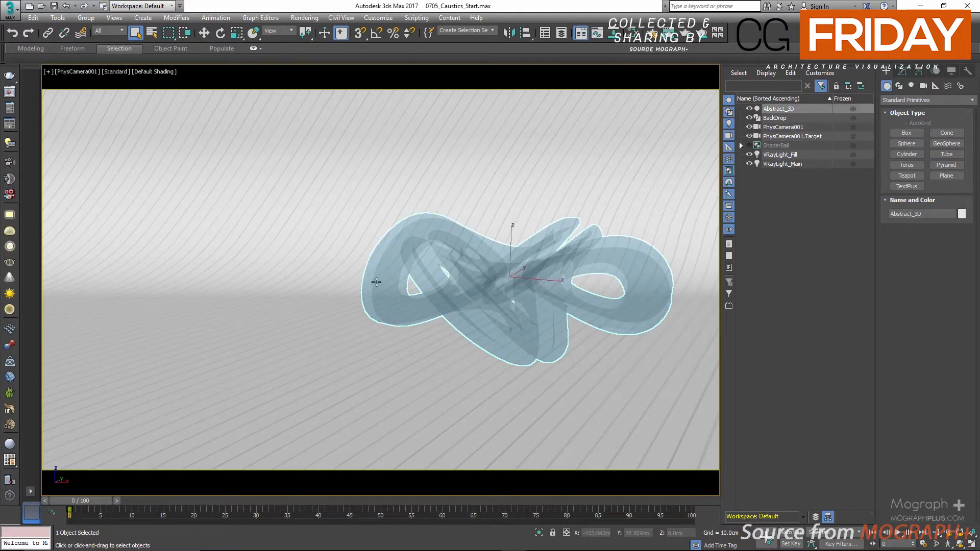
{"action": "key", "text": "m"}
{"action": "right_click", "coordinate": [393, 201]}
{"action": "left_click", "coordinate": [353, 201]}
{"action": "left_click", "coordinate": [417, 135]}
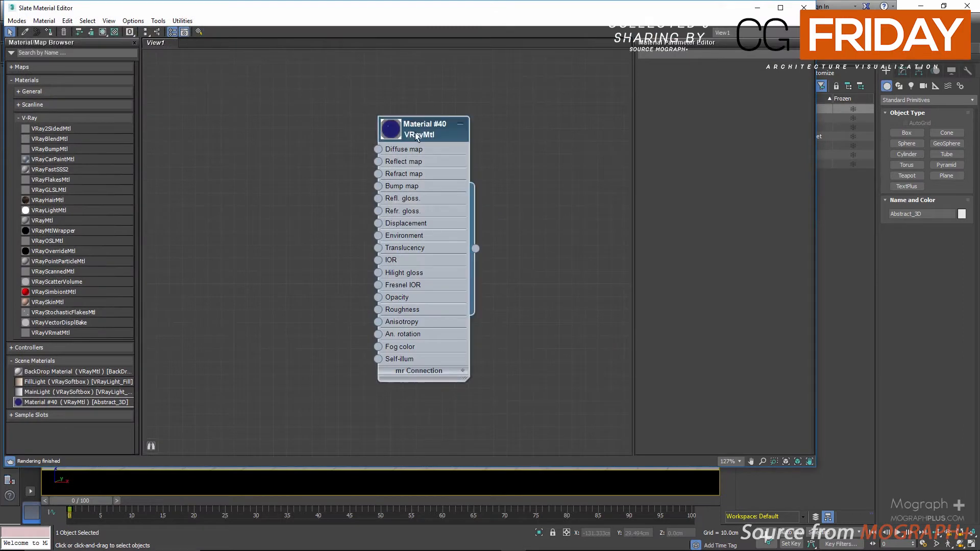
{"action": "double_click", "coordinate": [415, 133]}
{"action": "double_click", "coordinate": [391, 131]}
{"action": "left_click_drag", "start_coordinate": [414, 136], "coordinate": [392, 124]}
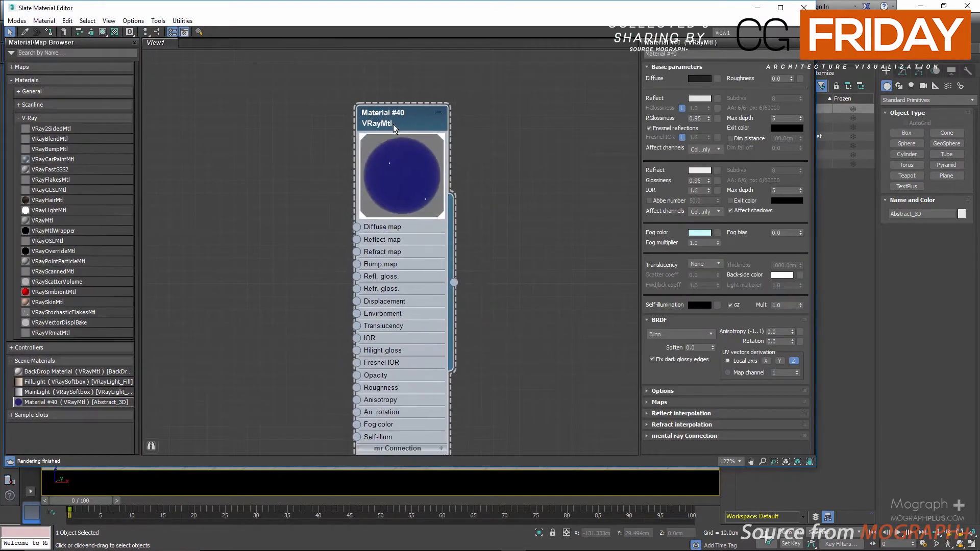
{"action": "left_click", "coordinate": [804, 7]}
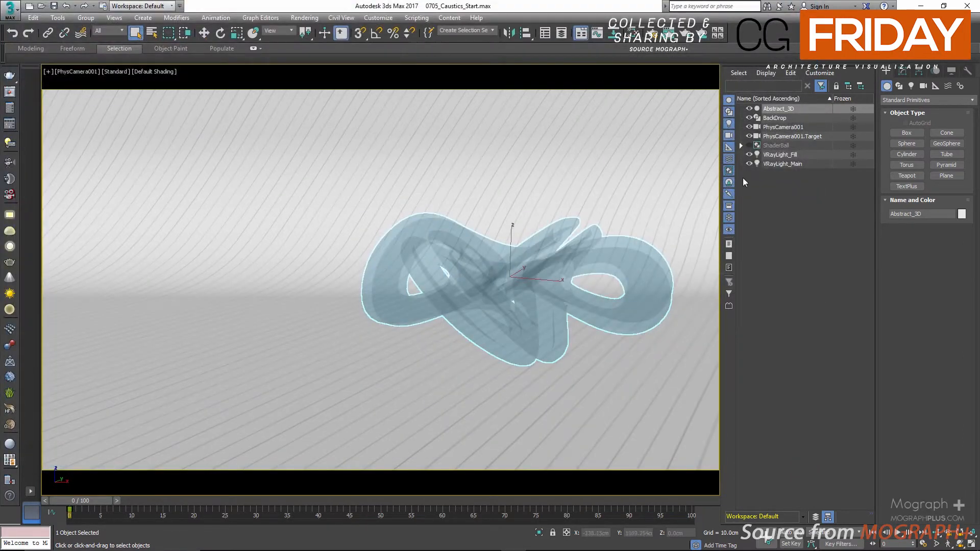
Examine the placement of the VRayLight_Main and VRayLight_Fill lights around the backdrop in a perspective view
{"action": "left_click", "coordinate": [775, 165]}
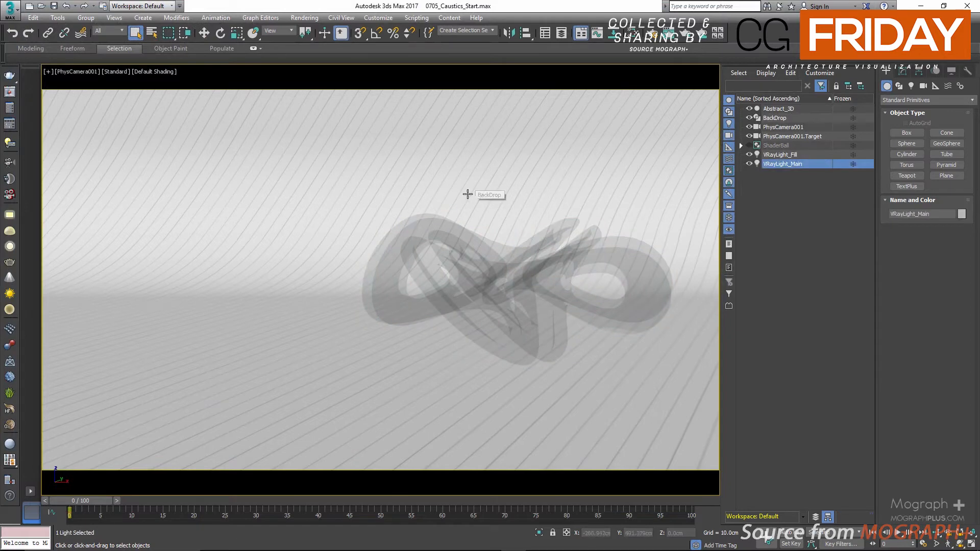
{"action": "key", "text": "p"}
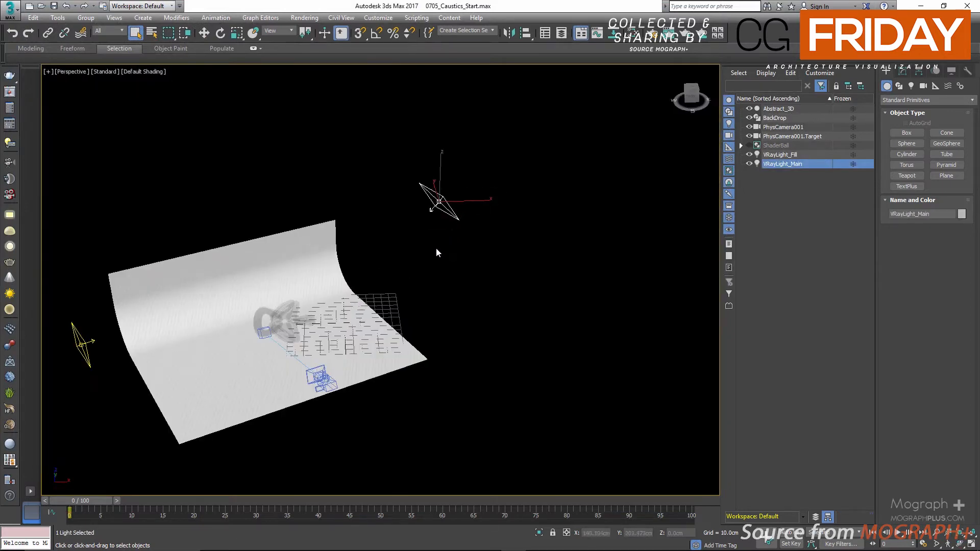
{"action": "middle_click_drag", "start_coordinate": [435, 247], "coordinate": [245, 240], "text": "alt"}
{"action": "left_click_drag", "start_coordinate": [205, 228], "coordinate": [159, 289]}
{"action": "middle_click_drag", "start_coordinate": [158, 289], "coordinate": [179, 273], "text": "alt"}
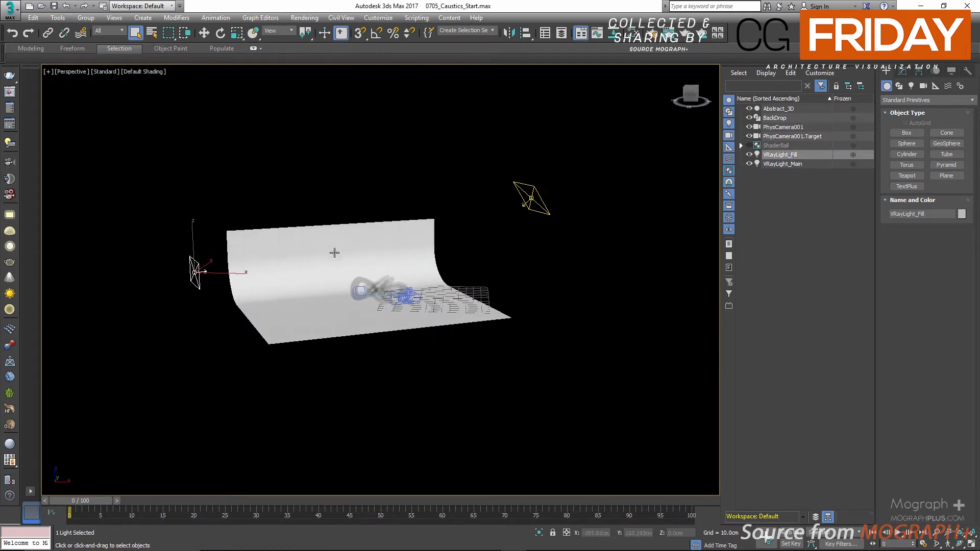
Load the render labelled Default from the V-Ray frame buffer history, review it, and close the frame buffer
{"action": "left_click", "coordinate": [10, 92]}
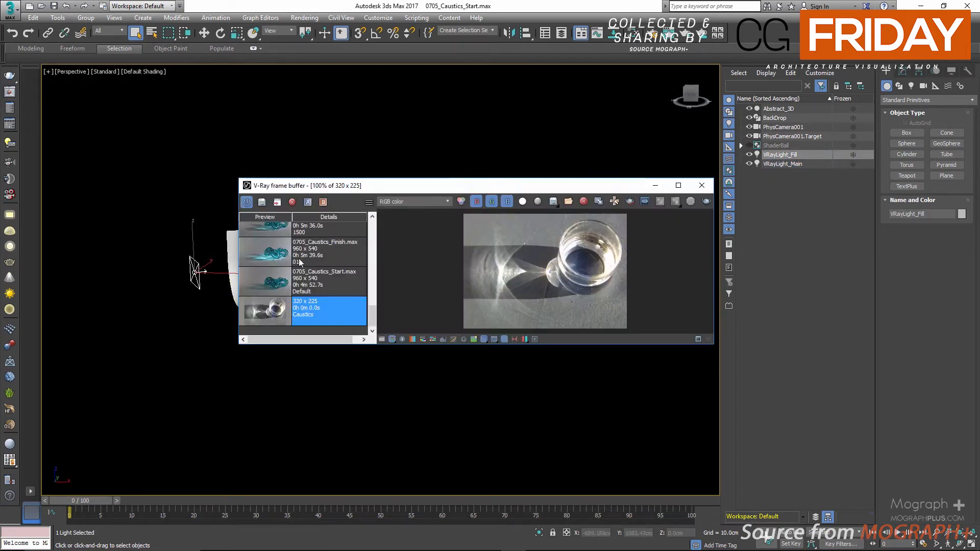
{"action": "double_click", "coordinate": [280, 281]}
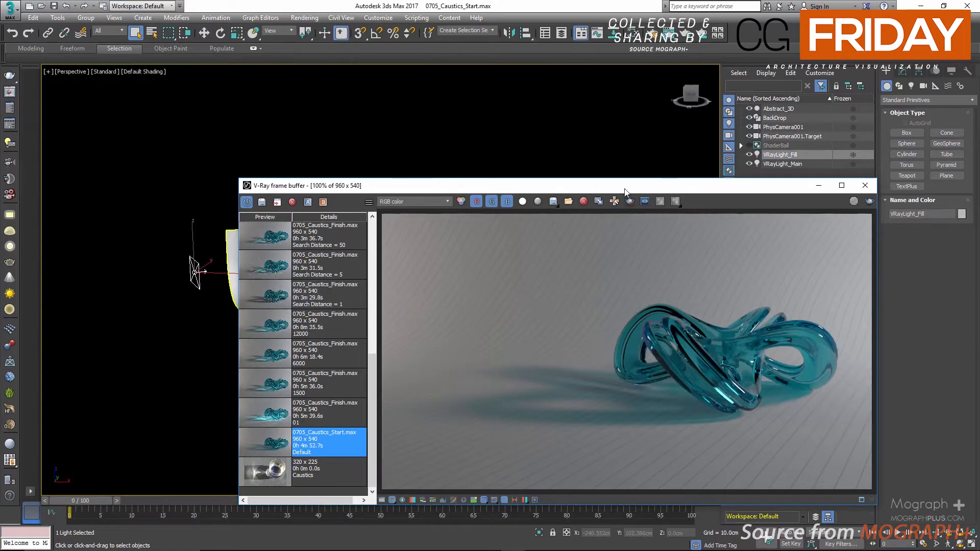
{"action": "left_click_drag", "start_coordinate": [625, 190], "coordinate": [533, 144]}
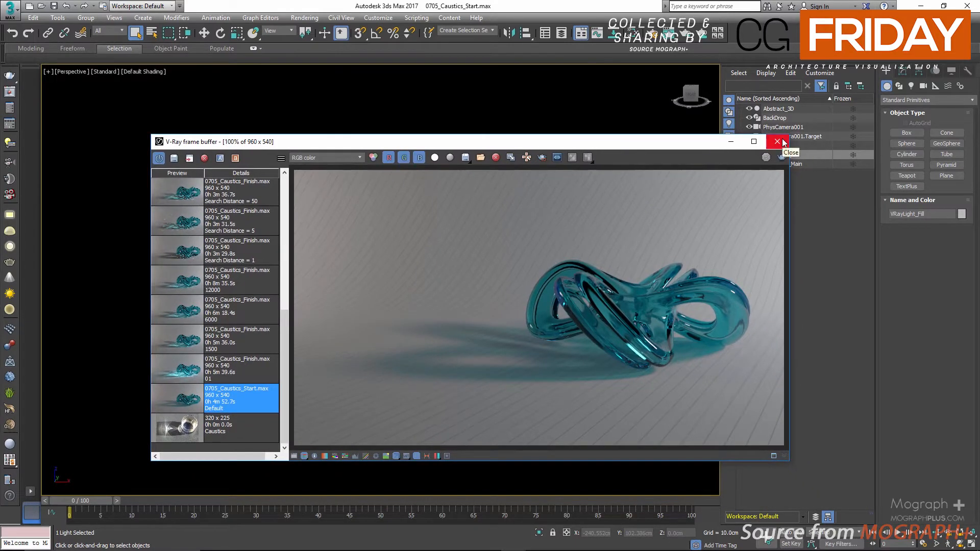
{"action": "left_click", "coordinate": [778, 142]}
{"action": "middle_click_drag", "start_coordinate": [479, 189], "coordinate": [486, 197]}
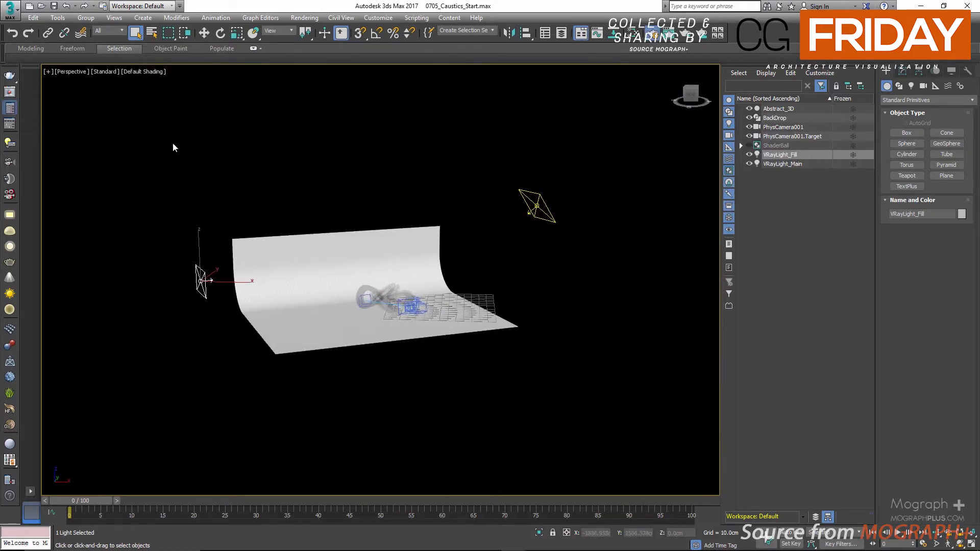
Enable Caustics in the V-Ray GI render settings and close the render setup
{"action": "key", "text": "F10"}
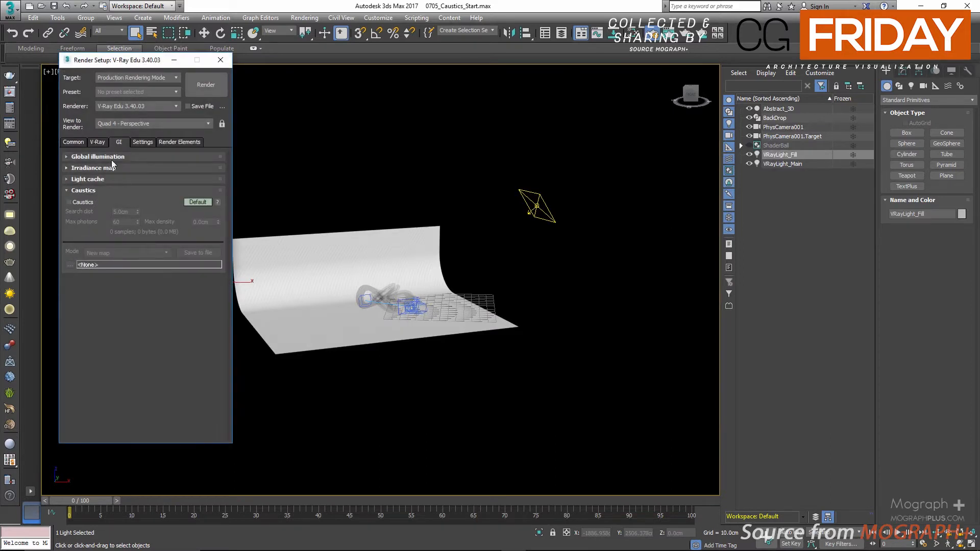
{"action": "left_click", "coordinate": [81, 201]}
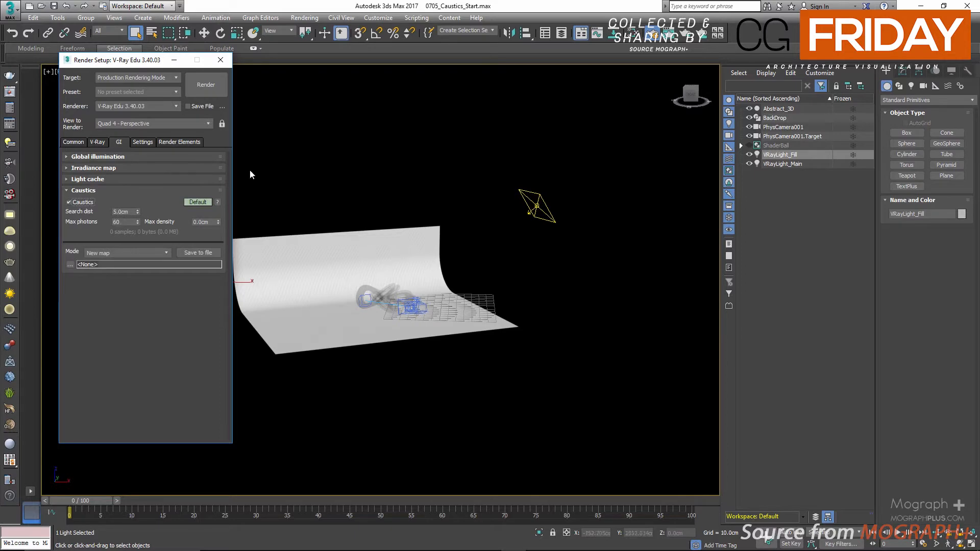
{"action": "left_click", "coordinate": [221, 60]}
Review the Abstract_3D object's material again, checking the Affect shadows option of its refraction
{"action": "left_click", "coordinate": [630, 33]}
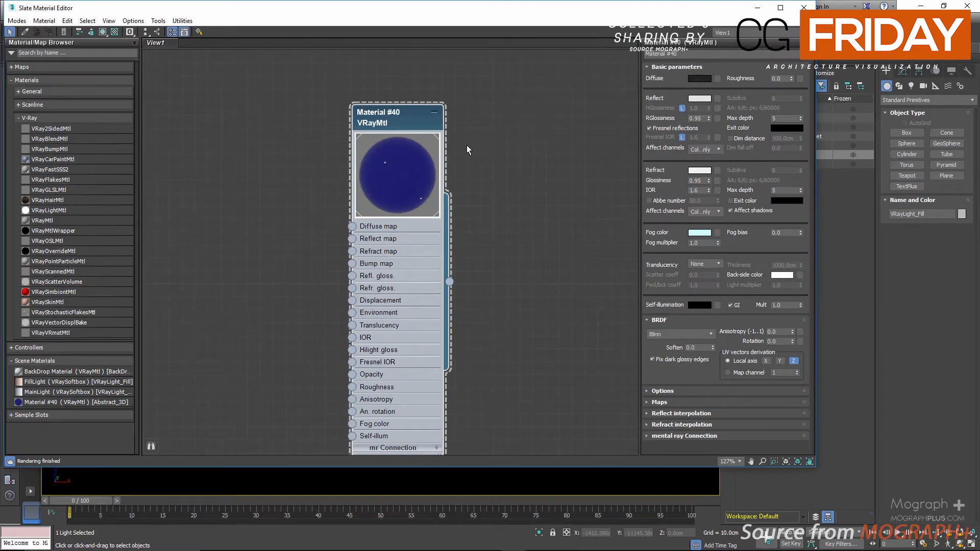
{"action": "left_click_drag", "start_coordinate": [433, 100], "coordinate": [476, 106]}
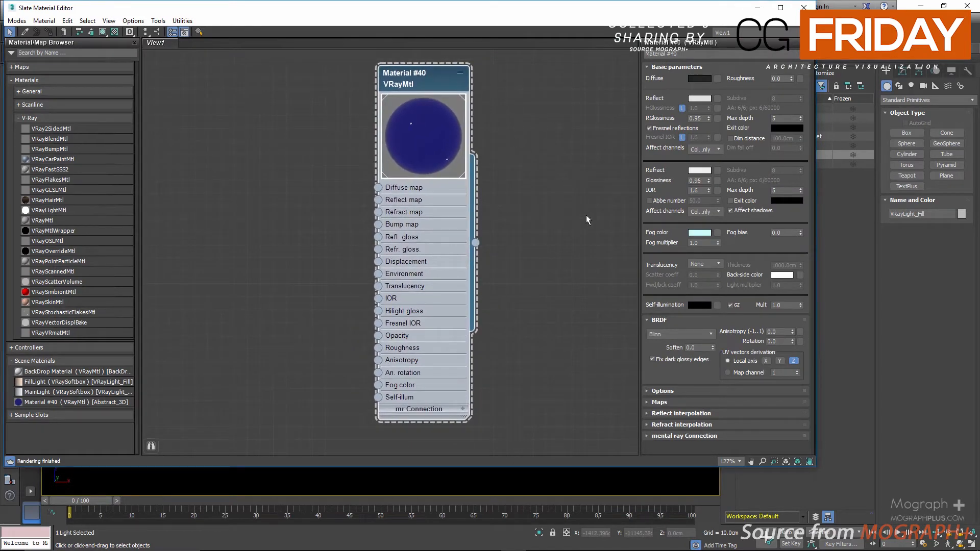
{"action": "left_click", "coordinate": [758, 211]}
{"action": "left_click_drag", "start_coordinate": [421, 72], "coordinate": [433, 72]}
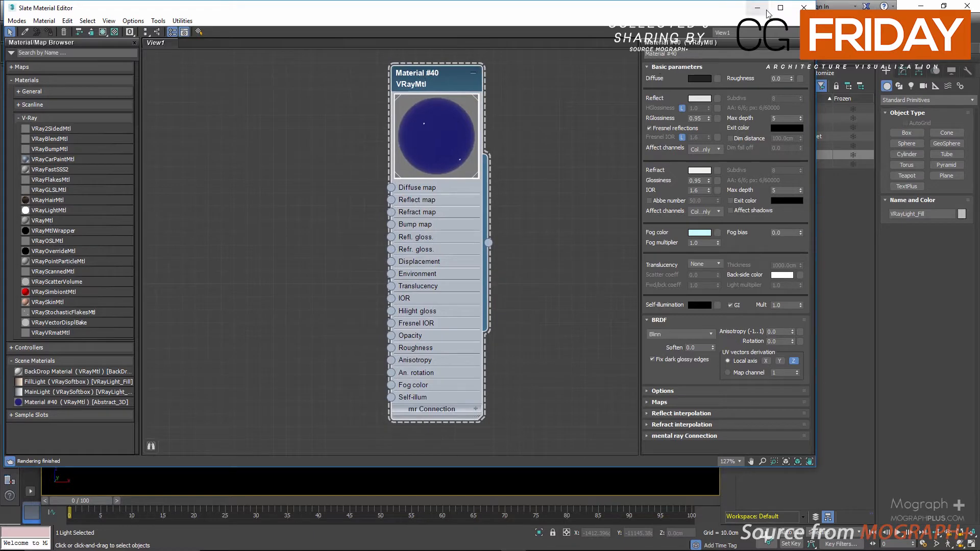
{"action": "left_click", "coordinate": [802, 7]}
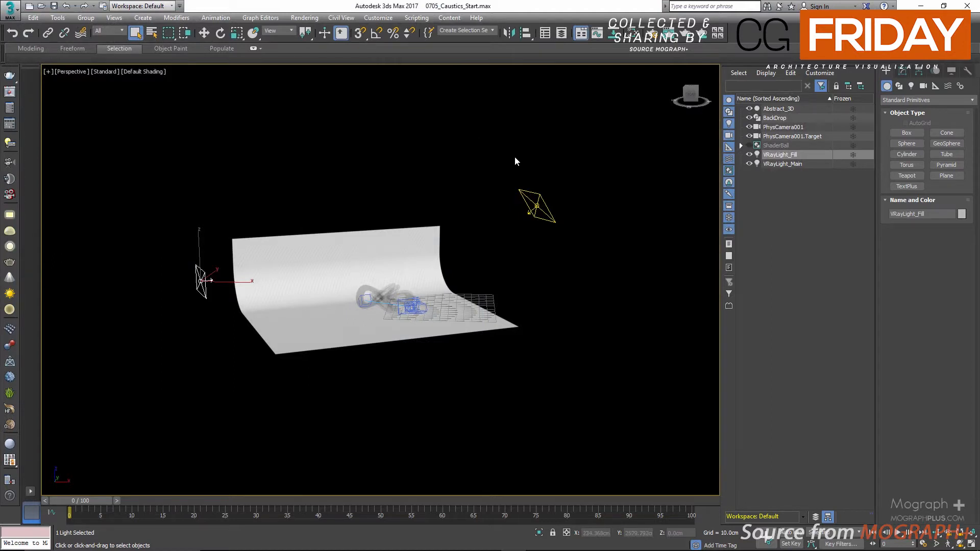
Select the VRayLight_Main light and show its Rectangle/disc light parameters for modification
{"action": "middle_click_drag", "start_coordinate": [455, 156], "coordinate": [424, 169]}
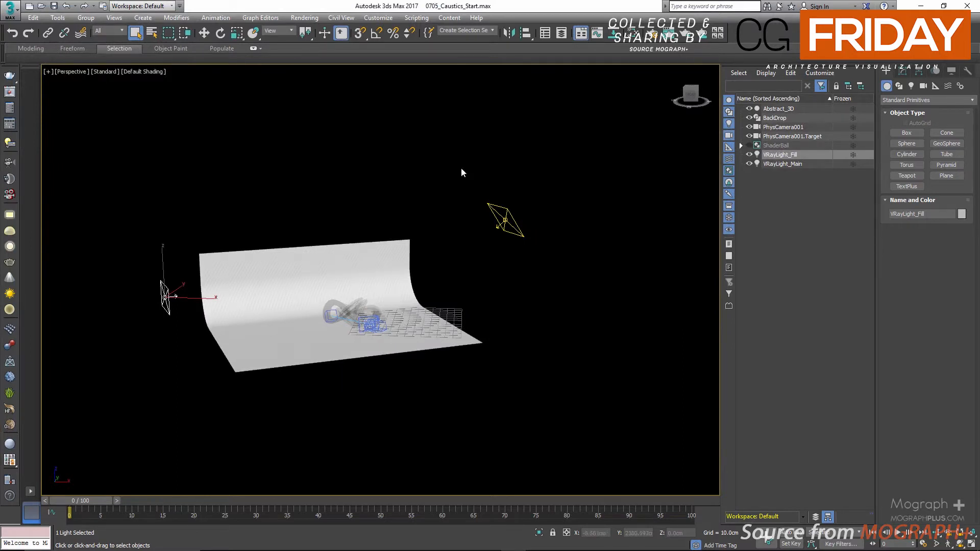
{"action": "middle_click_drag", "start_coordinate": [483, 185], "coordinate": [518, 185]}
{"action": "left_click", "coordinate": [549, 207]}
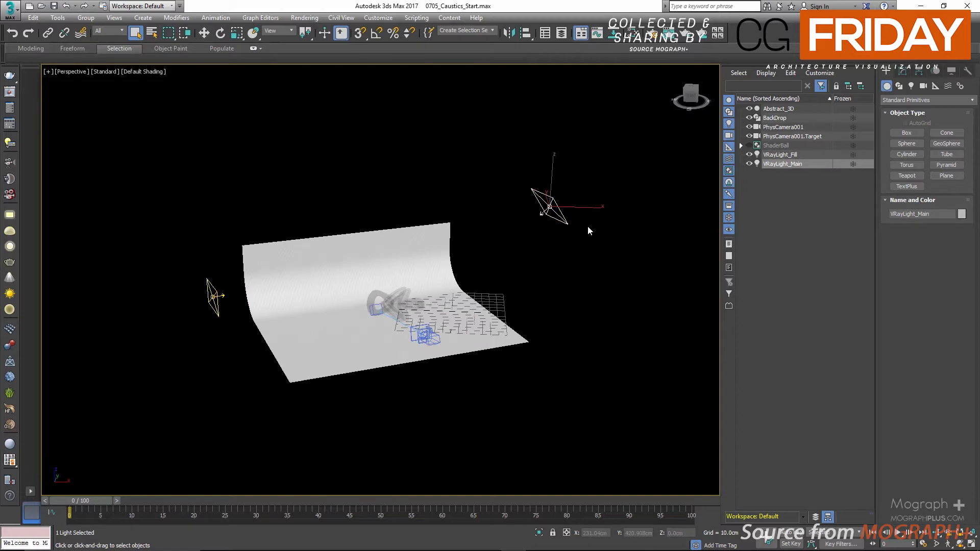
{"action": "middle_click_drag", "start_coordinate": [534, 219], "coordinate": [577, 216], "text": "alt"}
{"action": "left_click", "coordinate": [902, 72]}
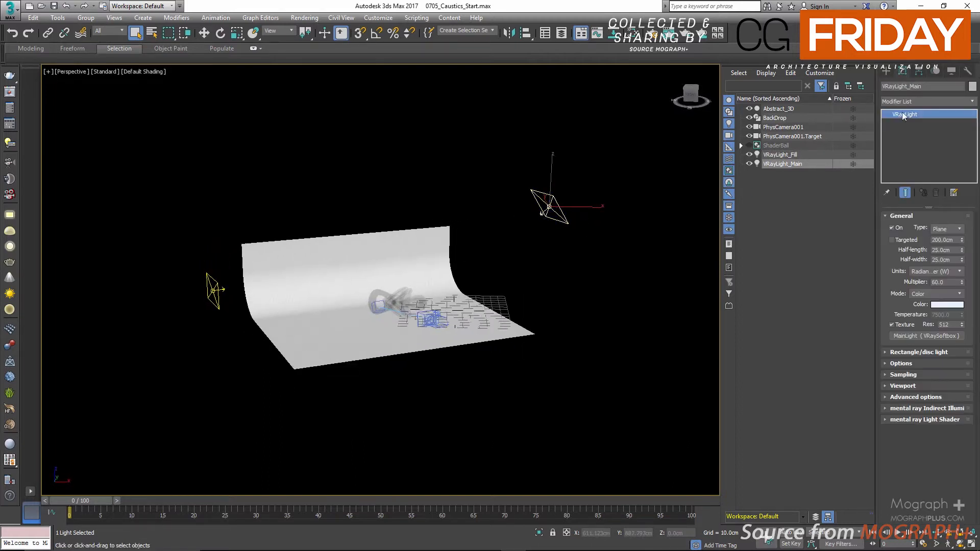
{"action": "left_click", "coordinate": [915, 353]}
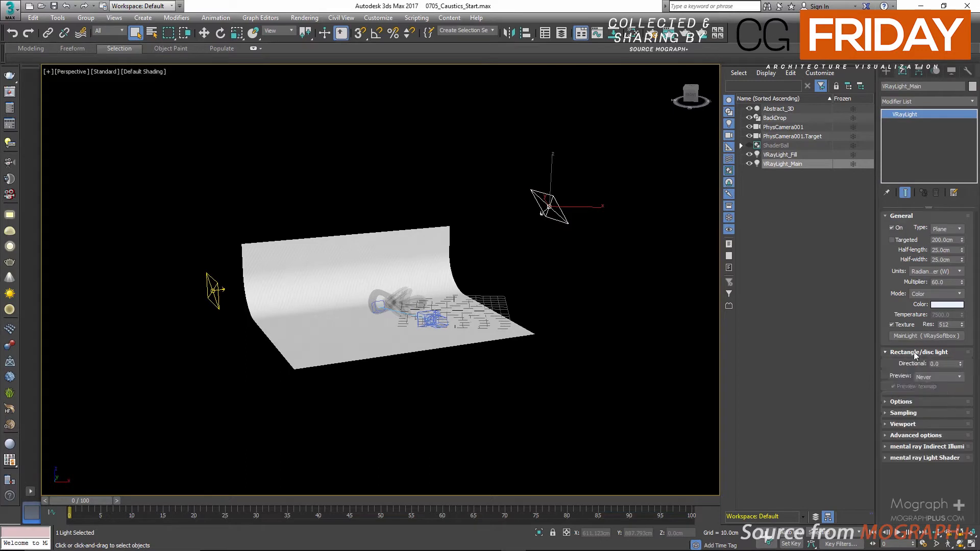
Try a Directional value of 1.0 on VRayLight_Main, set it back to 0, and deselect the light
{"action": "left_click_drag", "start_coordinate": [946, 364], "coordinate": [888, 364]}
{"action": "type", "text": "1"}
{"action": "key", "text": "Return"}
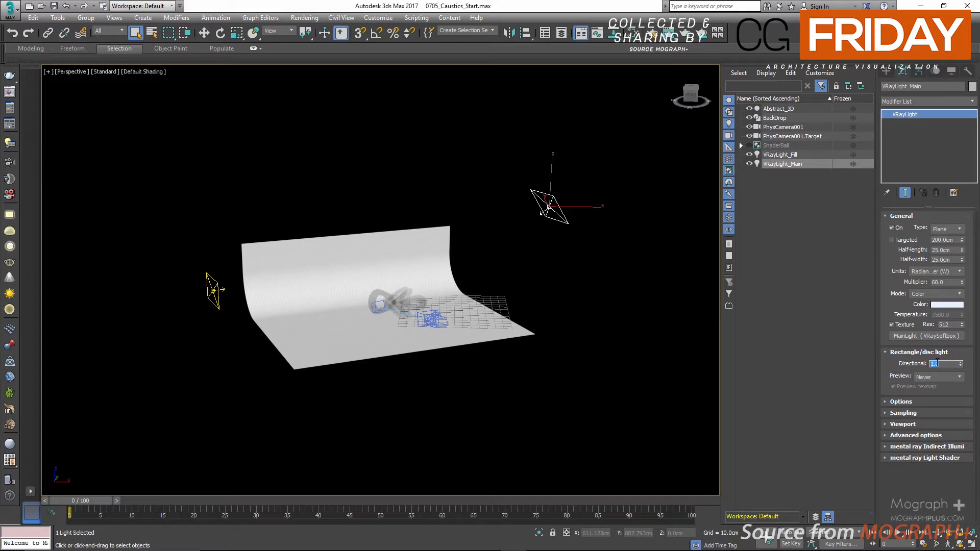
{"action": "type", "text": "0"}
{"action": "key", "text": "Return"}
{"action": "left_click", "coordinate": [829, 344]}
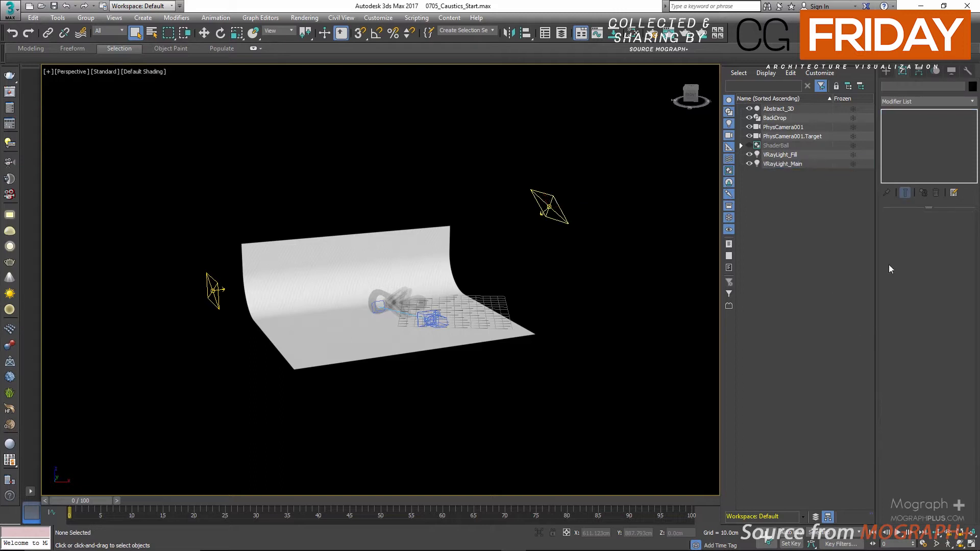
Turn off Generate caustics for VRayLight_Main in the V-Ray light properties
{"action": "left_click", "coordinate": [799, 163]}
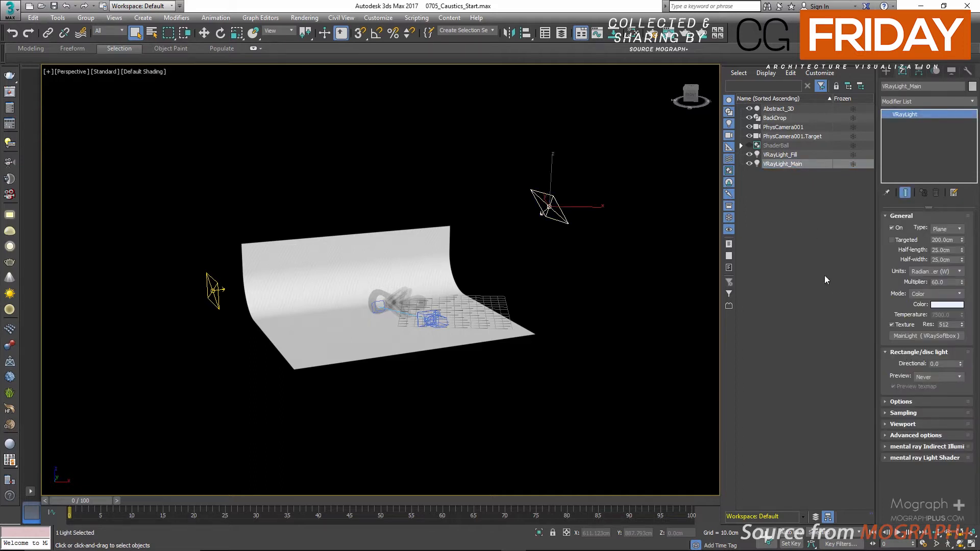
{"action": "right_click", "coordinate": [555, 205]}
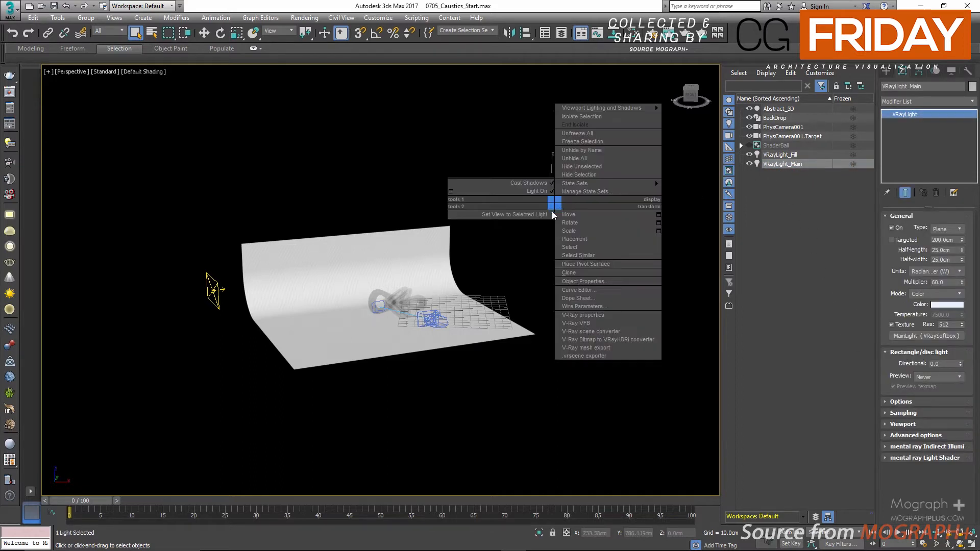
{"action": "left_click", "coordinate": [607, 314]}
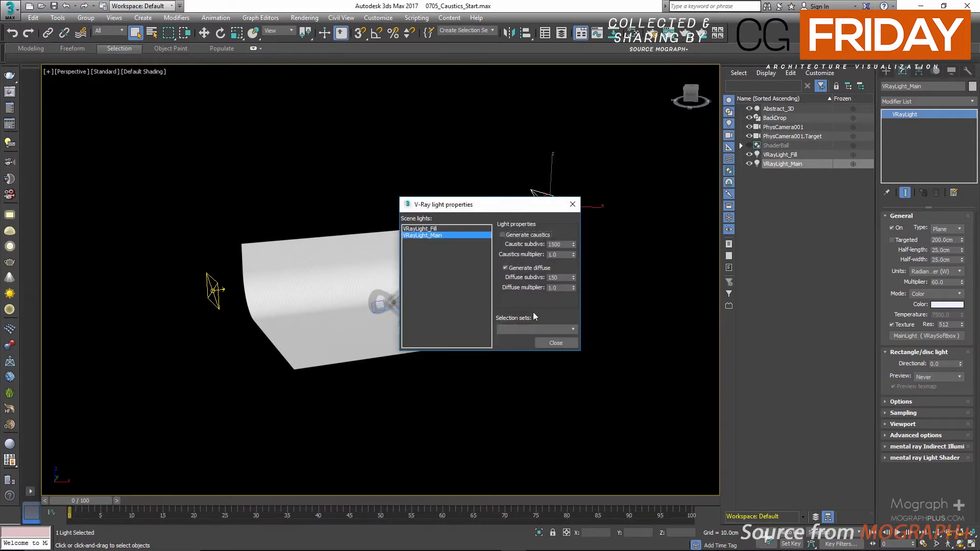
{"action": "left_click", "coordinate": [556, 342]}
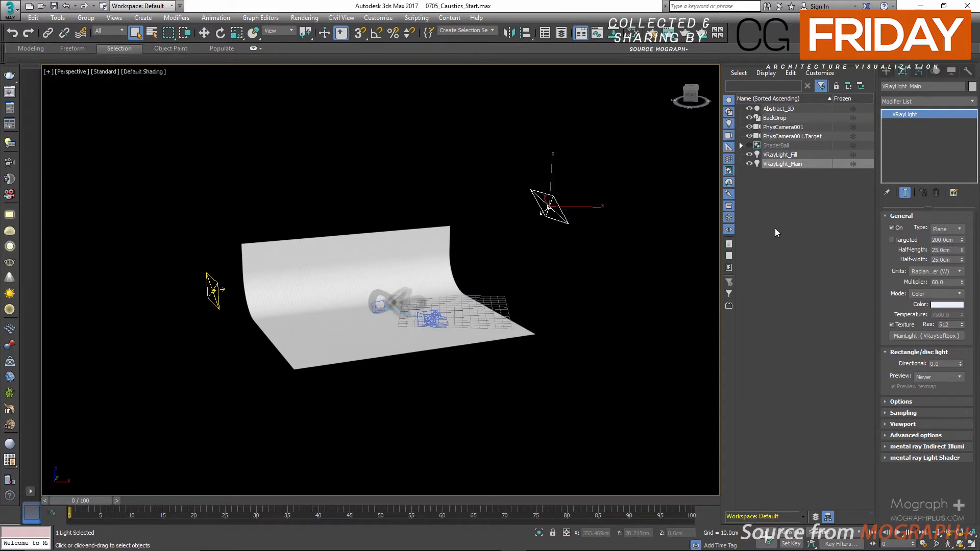
Clone VRayLight_Main as an independent copy named VRayLight_Main_Caustics
{"action": "right_click", "coordinate": [777, 164]}
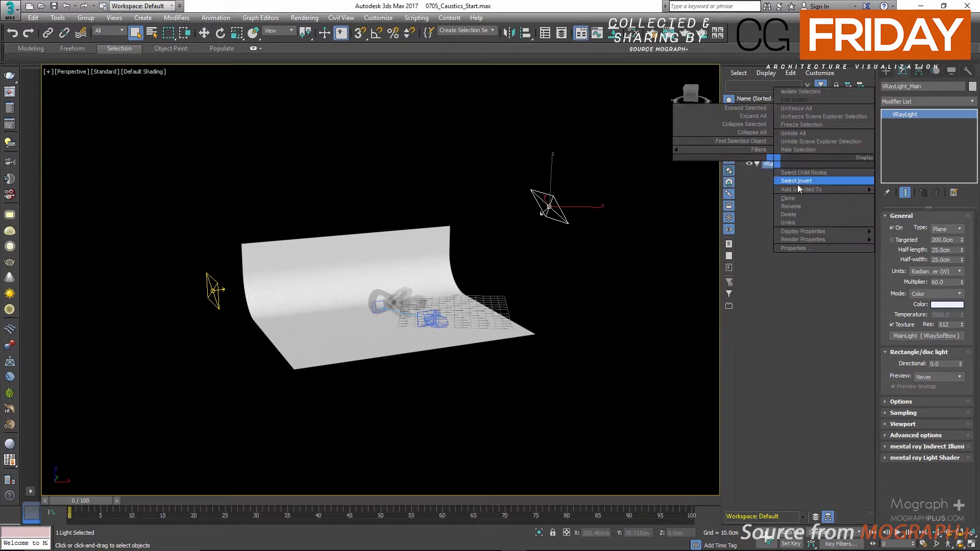
{"action": "left_click", "coordinate": [822, 199]}
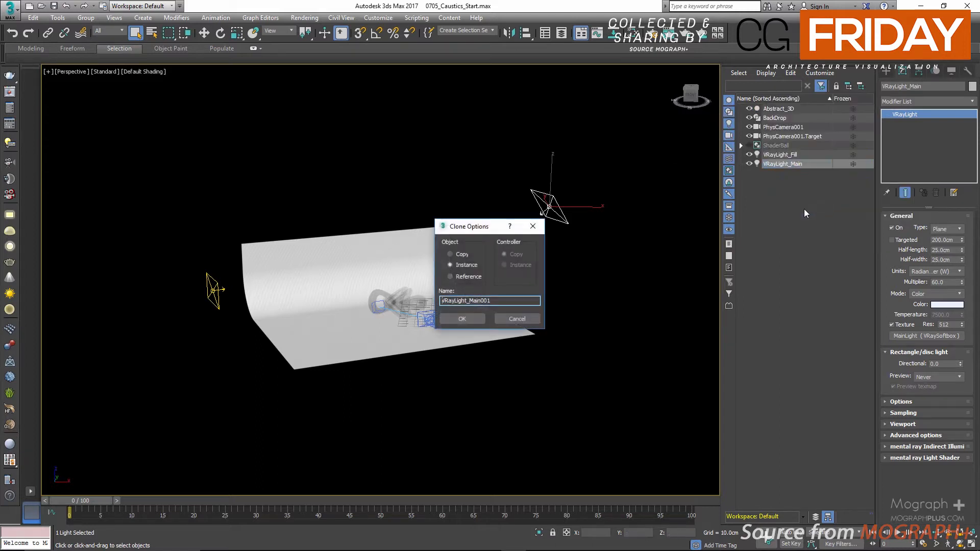
{"action": "left_click", "coordinate": [462, 253]}
{"action": "left_click", "coordinate": [503, 302]}
{"action": "key", "text": "BackSpace"}
{"action": "key", "text": "BackSpace"}
{"action": "type", "text": "_Caustic"}
{"action": "left_click", "coordinate": [475, 322]}
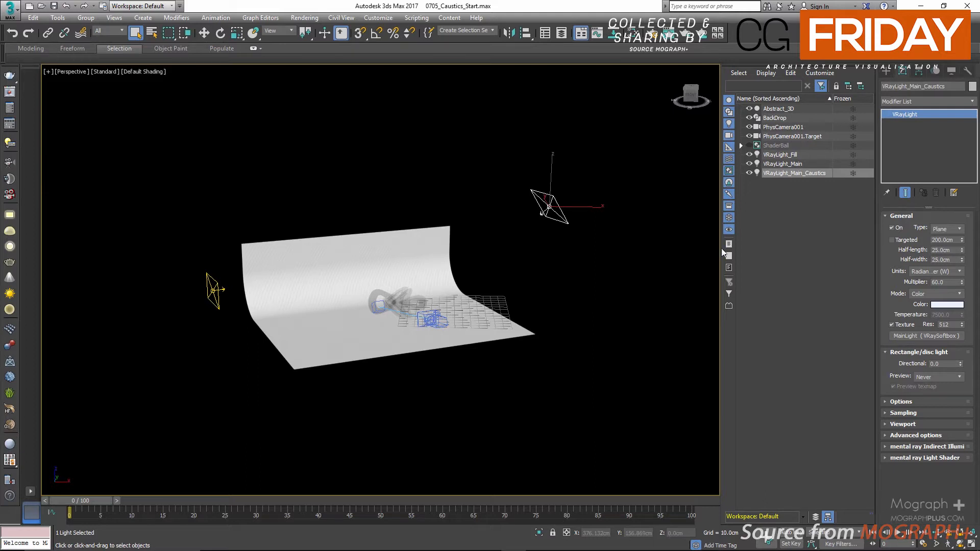
Check the Generate caustics setting of VRayLight_Main_Caustics in the V-Ray light properties
{"action": "right_click", "coordinate": [636, 225]}
{"action": "left_click", "coordinate": [663, 312]}
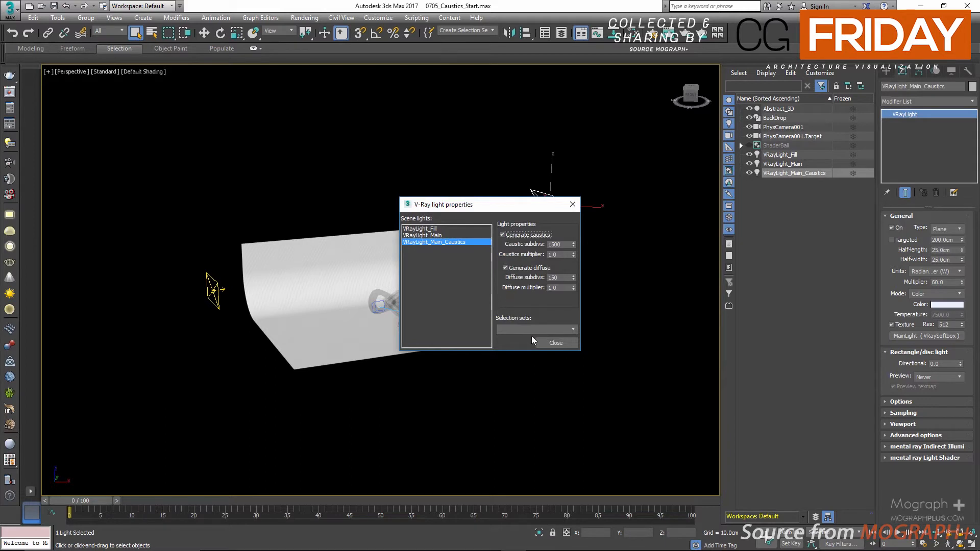
{"action": "left_click", "coordinate": [545, 340]}
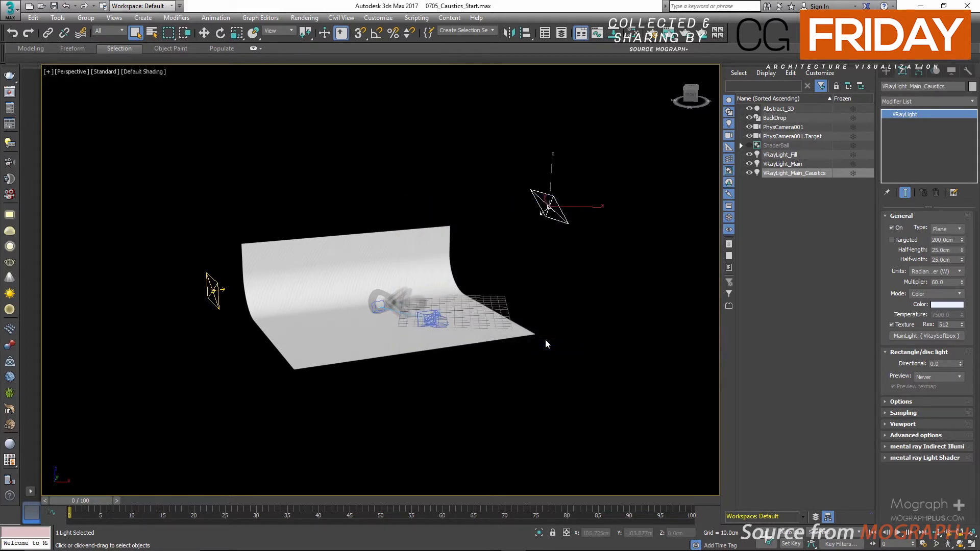
Set the VRayLight_Main_Caustics light's Directional value to 1.0 and its half-length to 100 cm
{"action": "scroll", "coordinate": [402, 284], "scroll_direction": "up", "scroll_amount": 3}
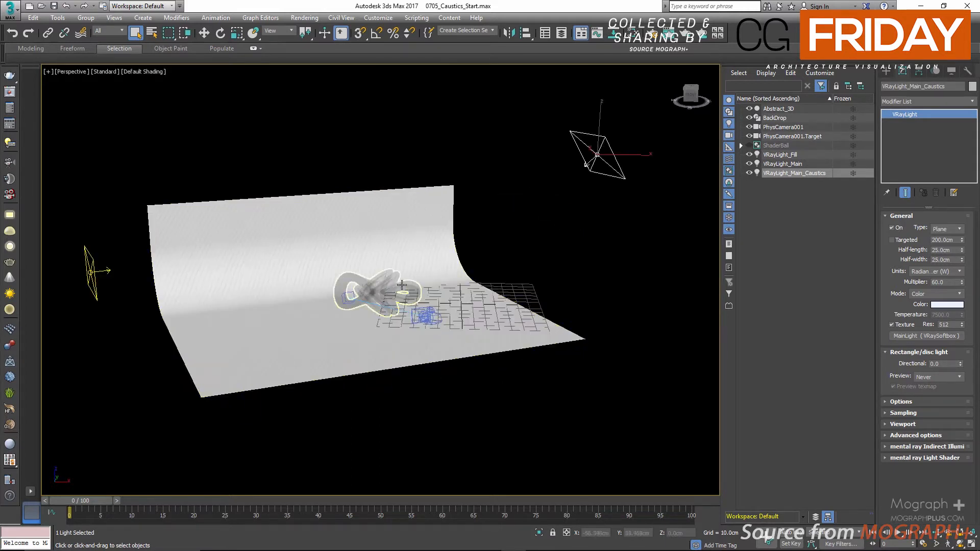
{"action": "mouse_move", "coordinate": [573, 264]}
{"action": "middle_mouse_down", "text": "alt"}
{"action": "mouse_move", "coordinate": [605, 250]}
{"action": "mouse_move", "coordinate": [584, 257]}
{"action": "middle_mouse_up", "text": "alt"}
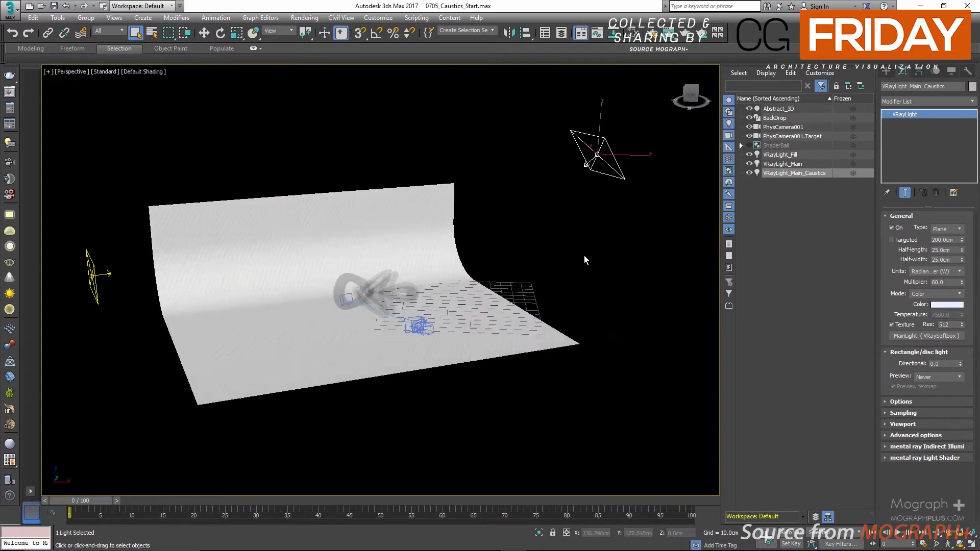
{"action": "double_click", "coordinate": [941, 362]}
{"action": "type", "text": "1"}
{"action": "key", "text": "Return"}
{"action": "double_click", "coordinate": [945, 250]}
{"action": "type", "text": "100"}
{"action": "key", "text": "Return"}
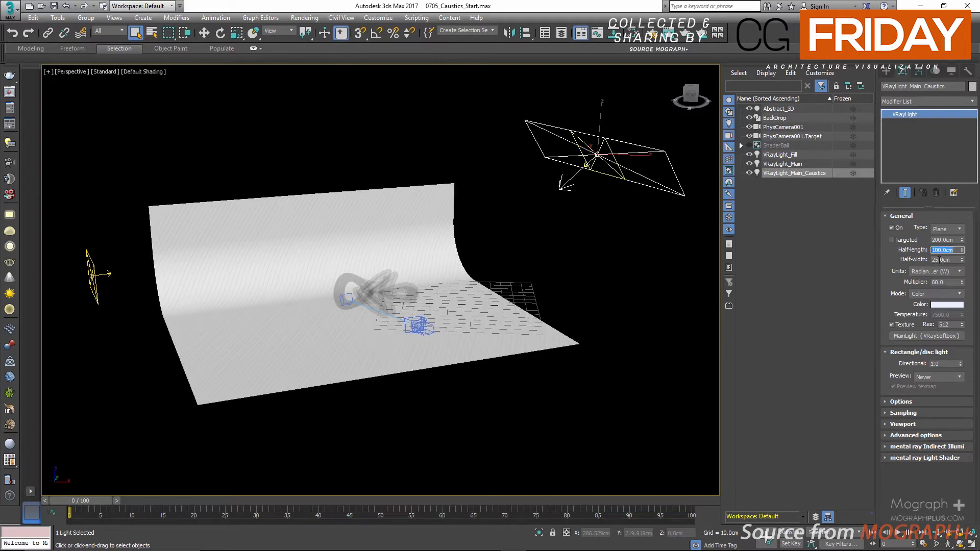
Set the half-width of VRayLight_Main_Caustics to 100 cm
{"action": "double_click", "coordinate": [941, 260]}
{"action": "type", "text": "100"}
{"action": "key", "text": "Return"}
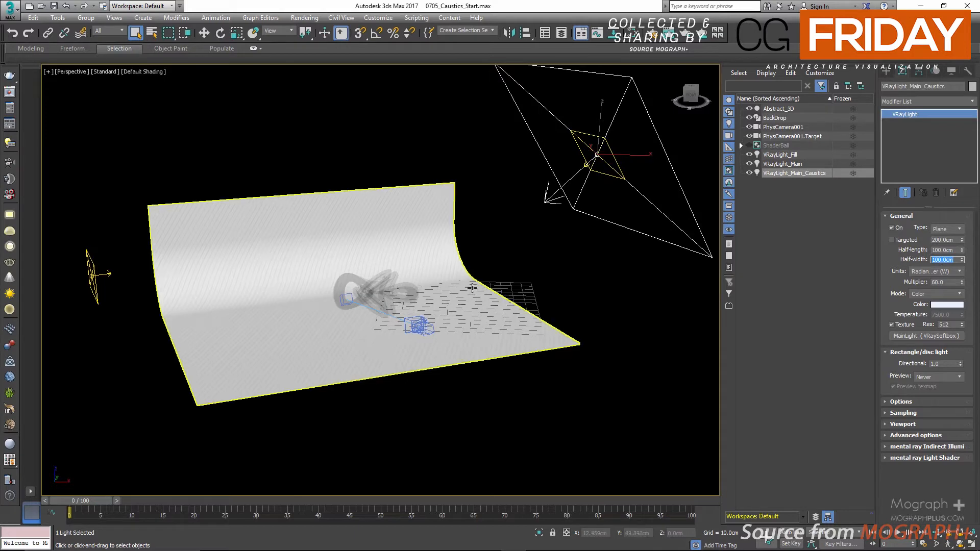
{"action": "middle_click_drag", "start_coordinate": [443, 301], "coordinate": [456, 276], "text": "alt"}
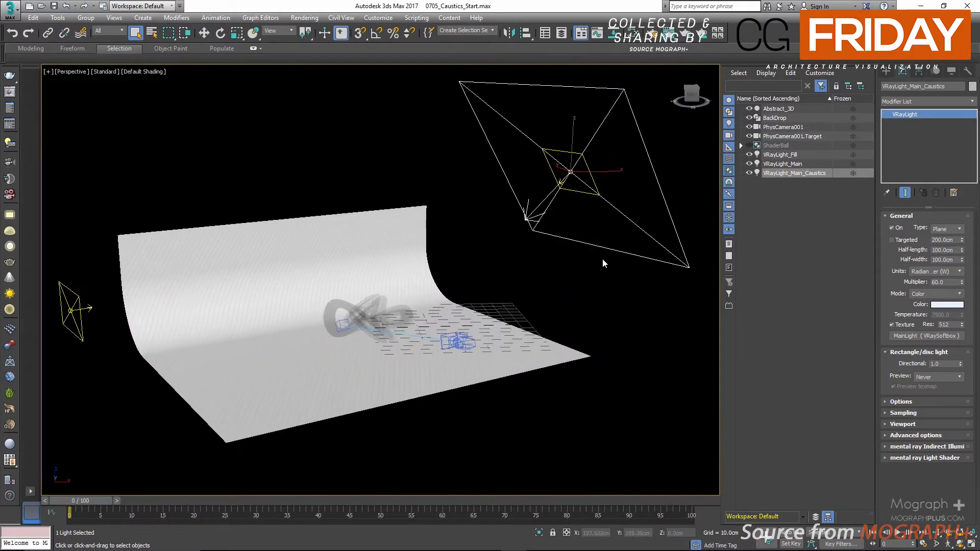
Turn off Affect diffuse, Affect specular and Affect reflections in the options of VRayLight_Main_Caustics
{"action": "left_click", "coordinate": [907, 403]}
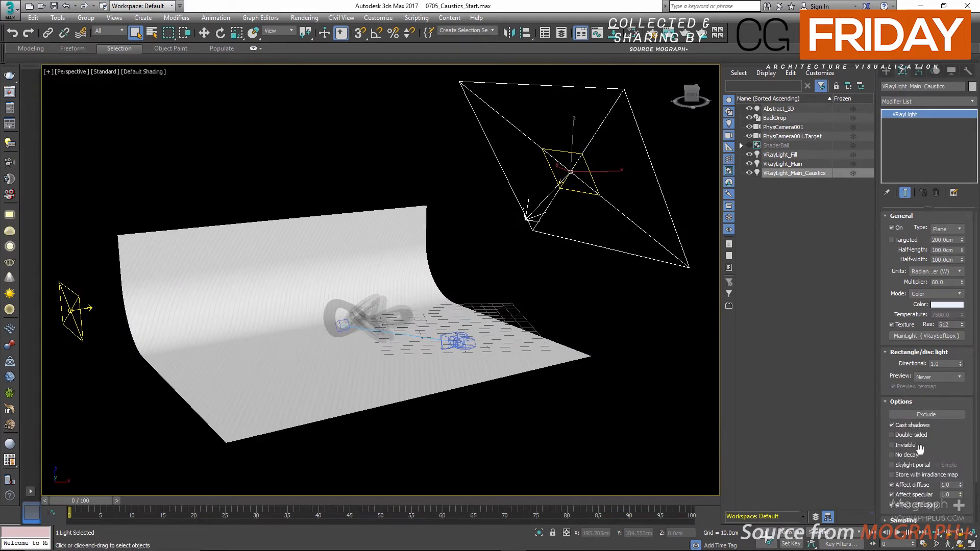
{"action": "left_click", "coordinate": [913, 485]}
{"action": "left_click", "coordinate": [914, 494]}
{"action": "left_click", "coordinate": [916, 504]}
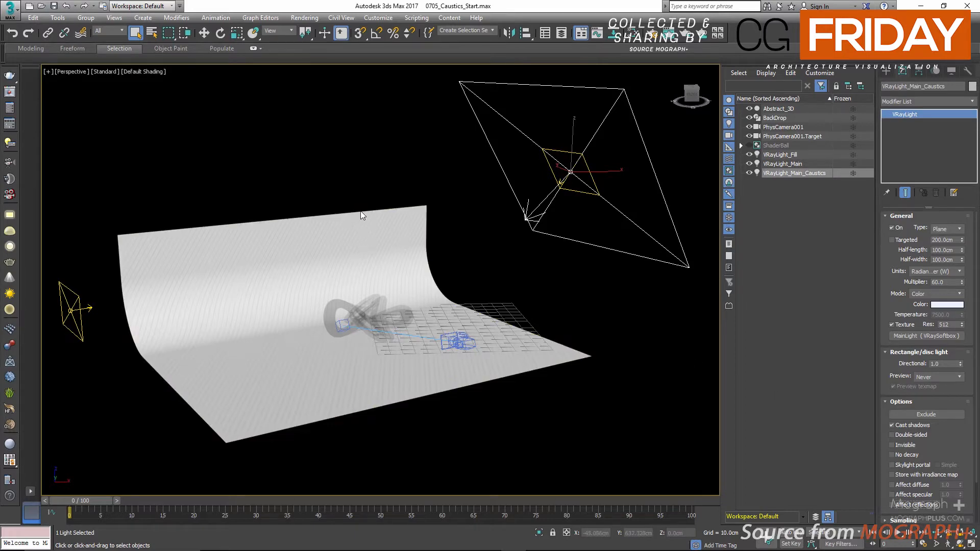
Show the PhysCamera001 view and load the saved 01 render from the V-Ray frame buffer history
{"action": "key", "text": "alt+w"}
{"action": "key", "text": "alt+w"}
{"action": "right_click", "coordinate": [321, 220]}
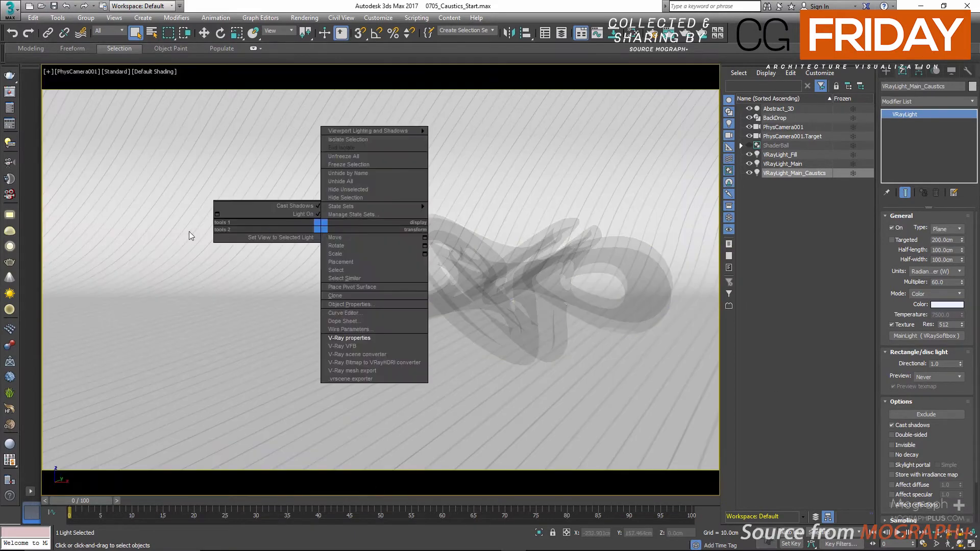
{"action": "left_click", "coordinate": [7, 95]}
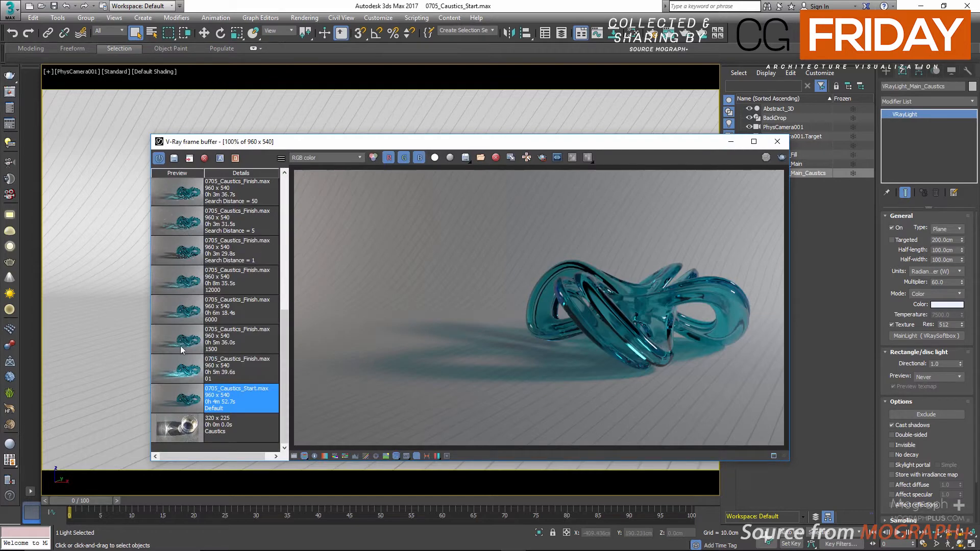
{"action": "left_click", "coordinate": [176, 365]}
{"action": "double_click", "coordinate": [177, 365]}
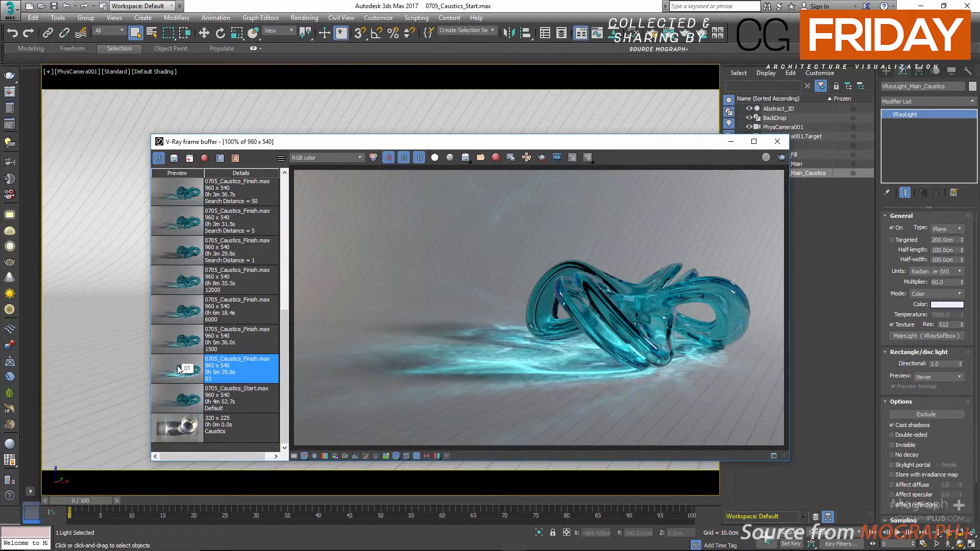
{"action": "left_click_drag", "start_coordinate": [514, 144], "coordinate": [454, 115]}
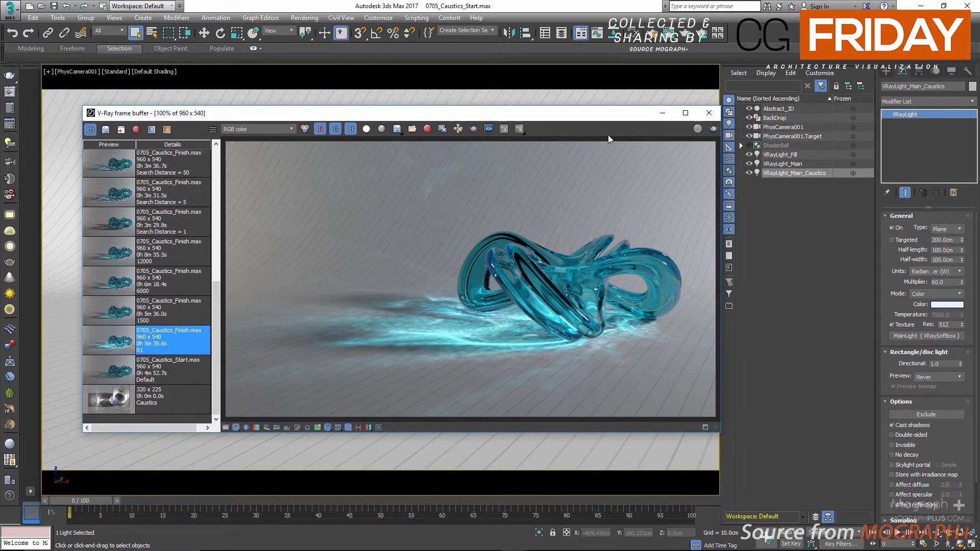
Try a test render of the camera view, cancel and clear it, and reload the saved 01 render
{"action": "left_click", "coordinate": [713, 129]}
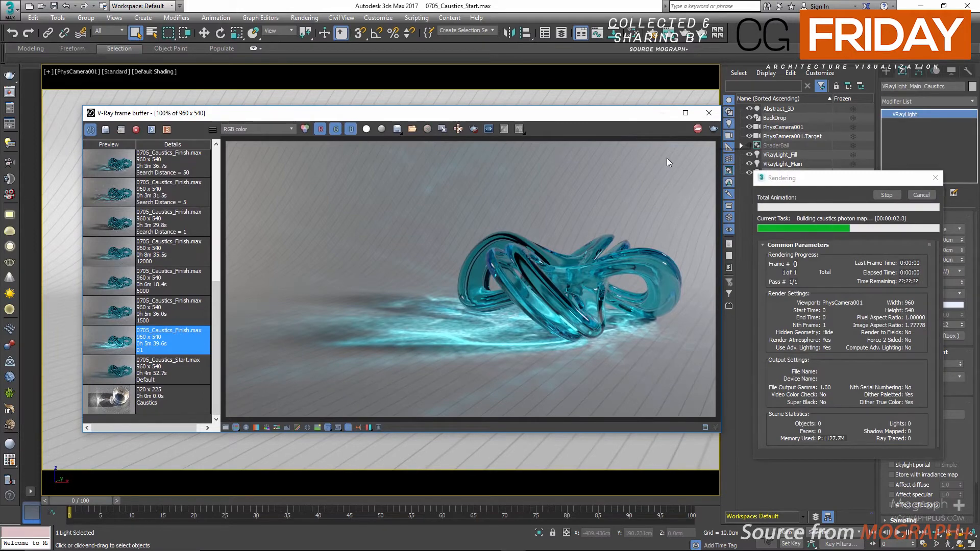
{"action": "left_click", "coordinate": [921, 195]}
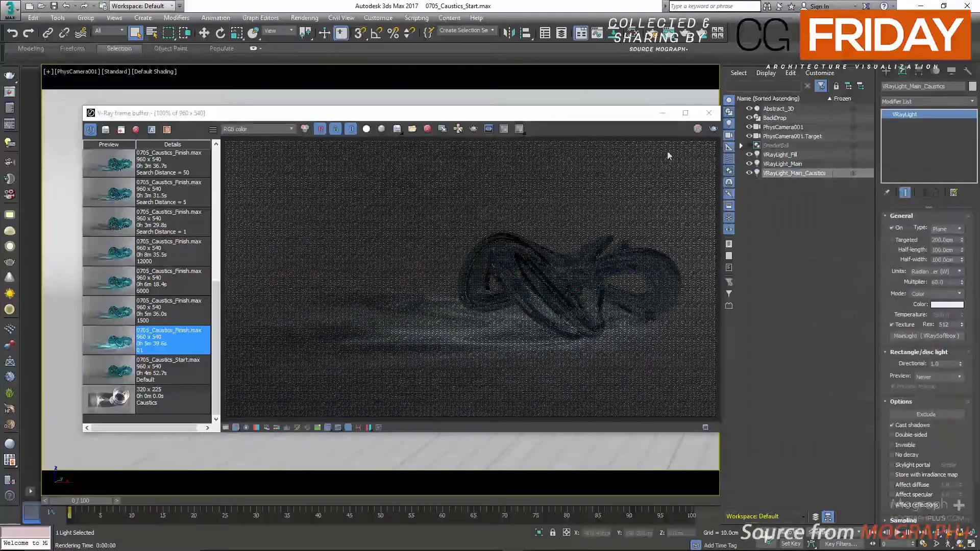
{"action": "left_click", "coordinate": [428, 129]}
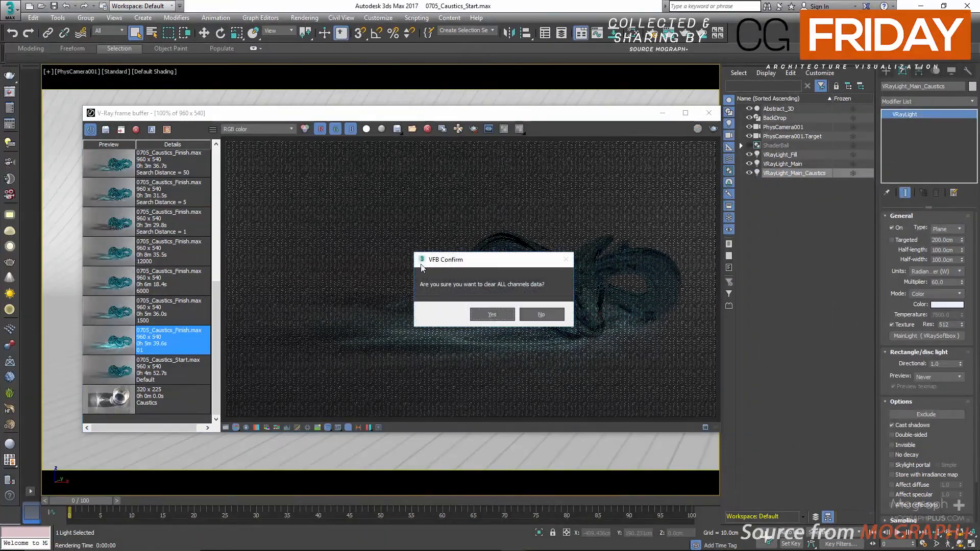
{"action": "left_click", "coordinate": [492, 316]}
{"action": "double_click", "coordinate": [113, 340]}
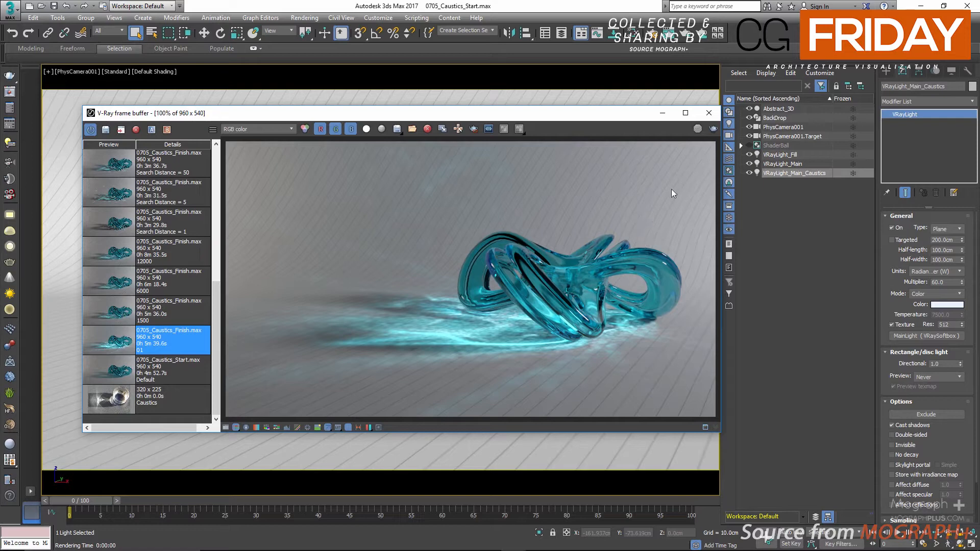
{"action": "left_click", "coordinate": [709, 113]}
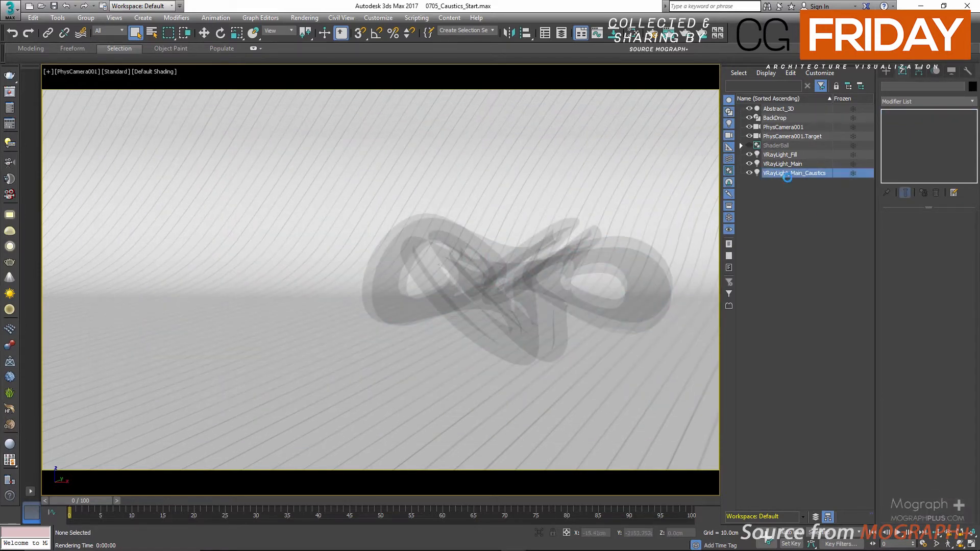
Set the multiplier of VRayLight_Main_Caustics to 15
{"action": "double_click", "coordinate": [940, 282]}
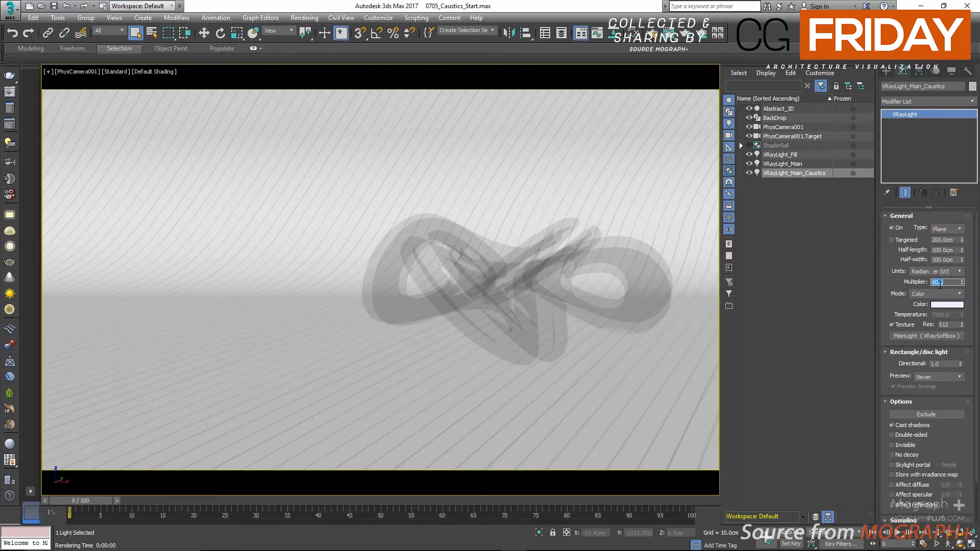
{"action": "type", "text": "15"}
{"action": "key", "text": "Return"}
Examine the caustics below the glass object up close in the saved 01 render
{"action": "left_click", "coordinate": [10, 91]}
{"action": "scroll", "coordinate": [464, 343], "scroll_direction": "up", "scroll_amount": 1}
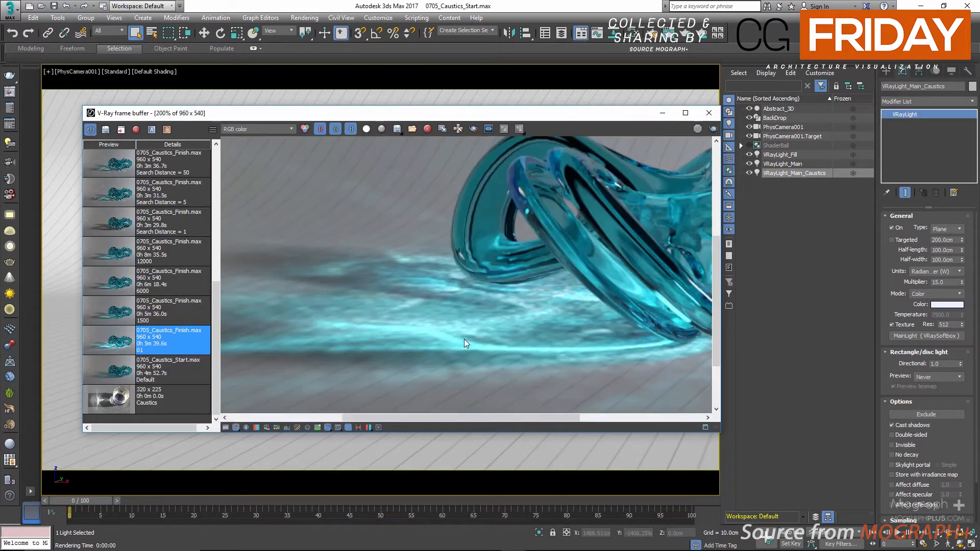
{"action": "scroll", "coordinate": [430, 277], "scroll_direction": "down", "scroll_amount": 1}
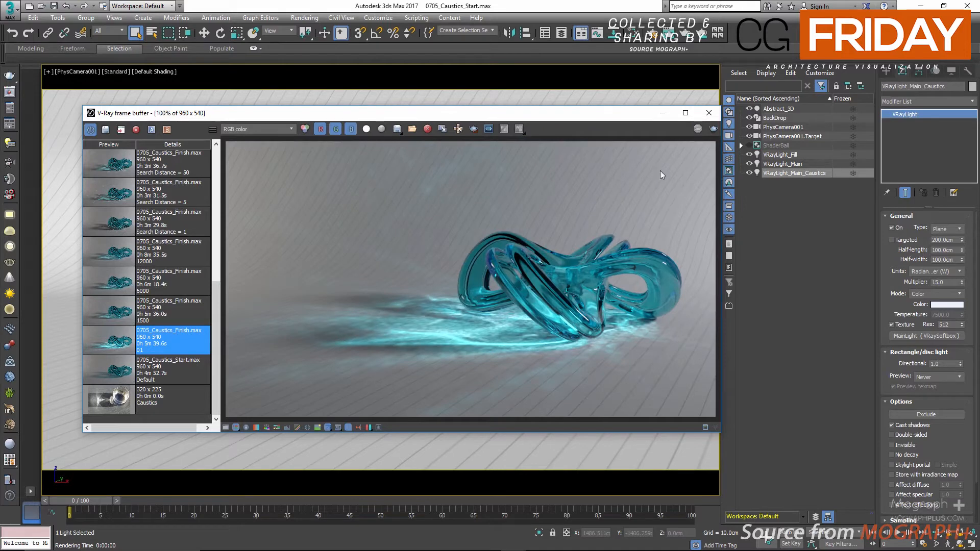
{"action": "left_click", "coordinate": [709, 114]}
Check the Caustic subdivs setting of VRayLight_Main_Caustics in the V-Ray light properties
{"action": "right_click", "coordinate": [485, 192]}
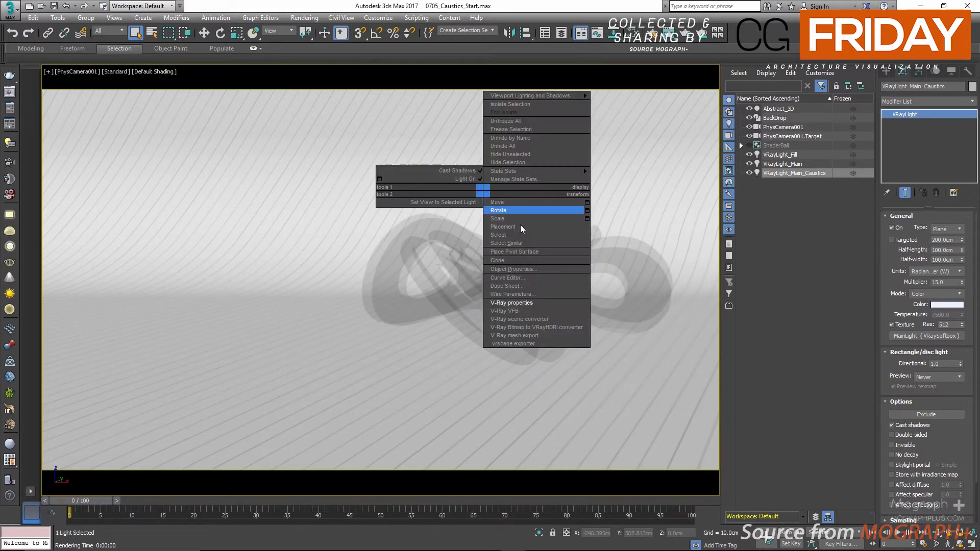
{"action": "left_click", "coordinate": [541, 303]}
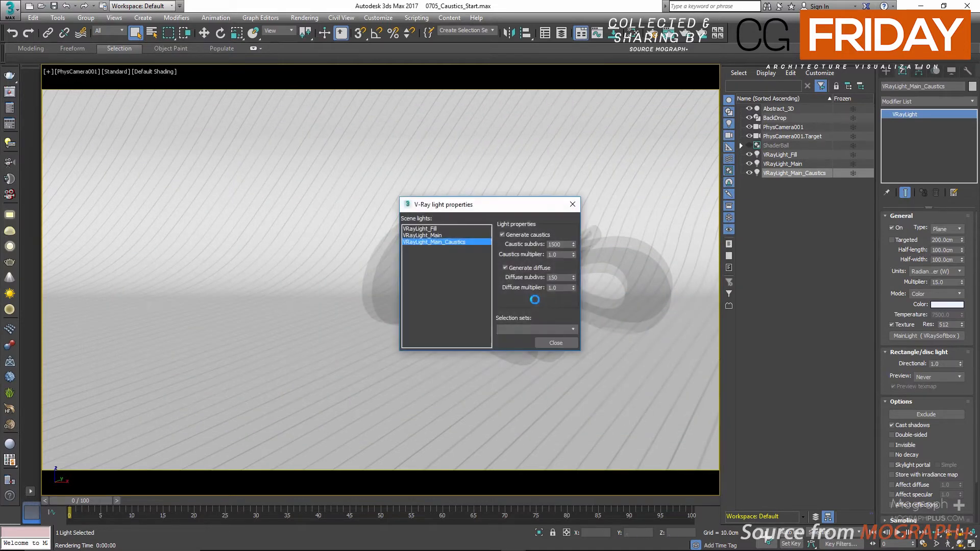
{"action": "double_click", "coordinate": [565, 245]}
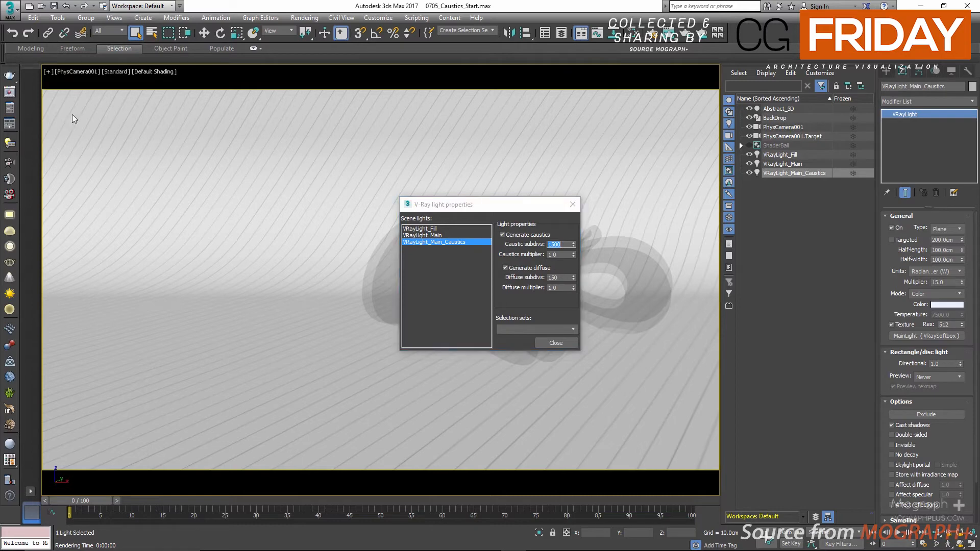
{"action": "left_click", "coordinate": [562, 342]}
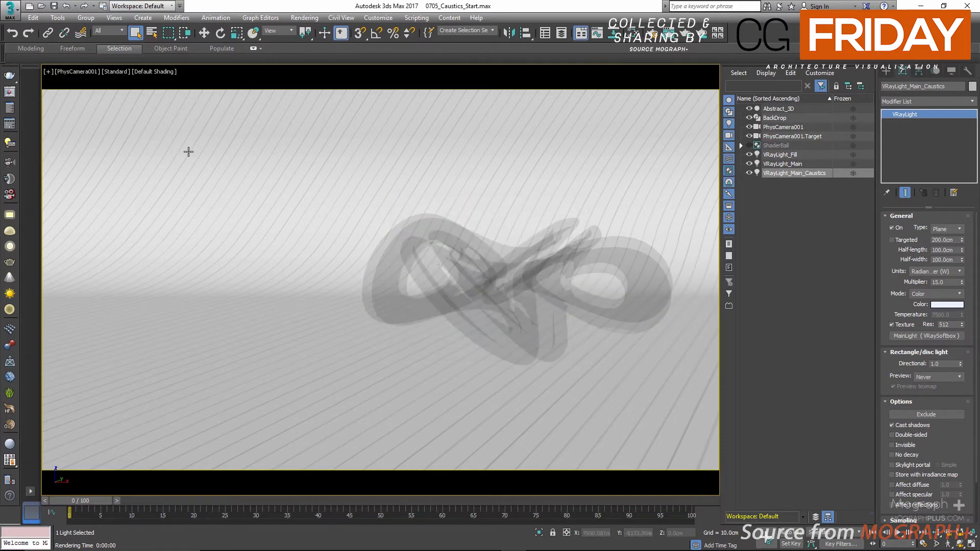
Load the saved 1500 render from the V-Ray frame buffer history to examine its caustics
{"action": "left_click", "coordinate": [6, 96]}
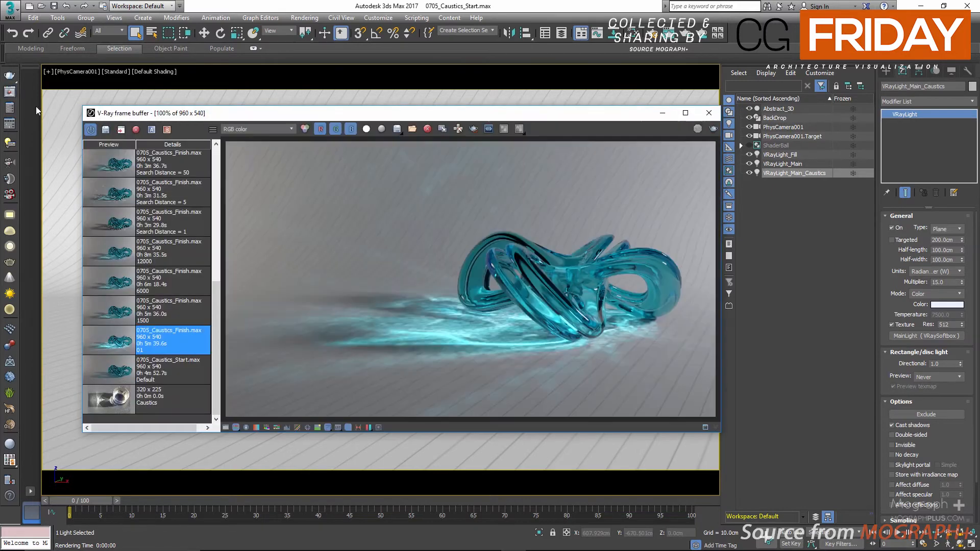
{"action": "left_click", "coordinate": [136, 316]}
{"action": "double_click", "coordinate": [115, 319]}
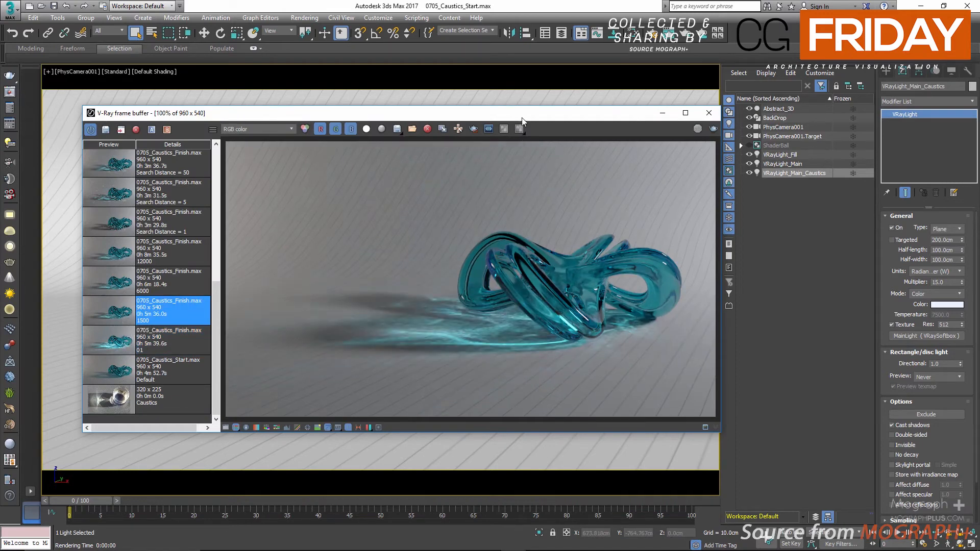
{"action": "left_click_drag", "start_coordinate": [522, 120], "coordinate": [363, 118]}
Open the V-Ray light properties for VRayLight_Main_Caustics and arrange them beside the frame buffer
{"action": "right_click", "coordinate": [597, 172]}
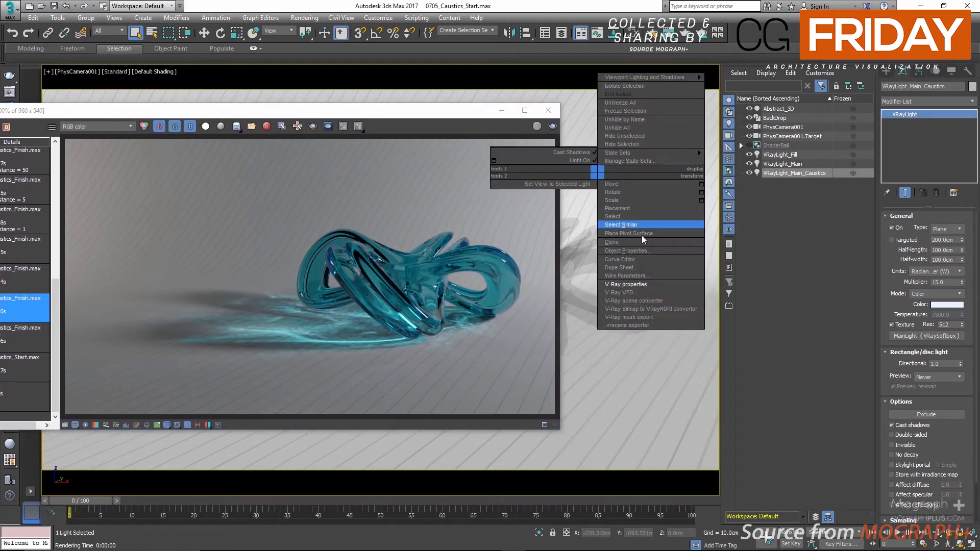
{"action": "left_click", "coordinate": [655, 284]}
{"action": "left_click_drag", "start_coordinate": [502, 203], "coordinate": [691, 204]}
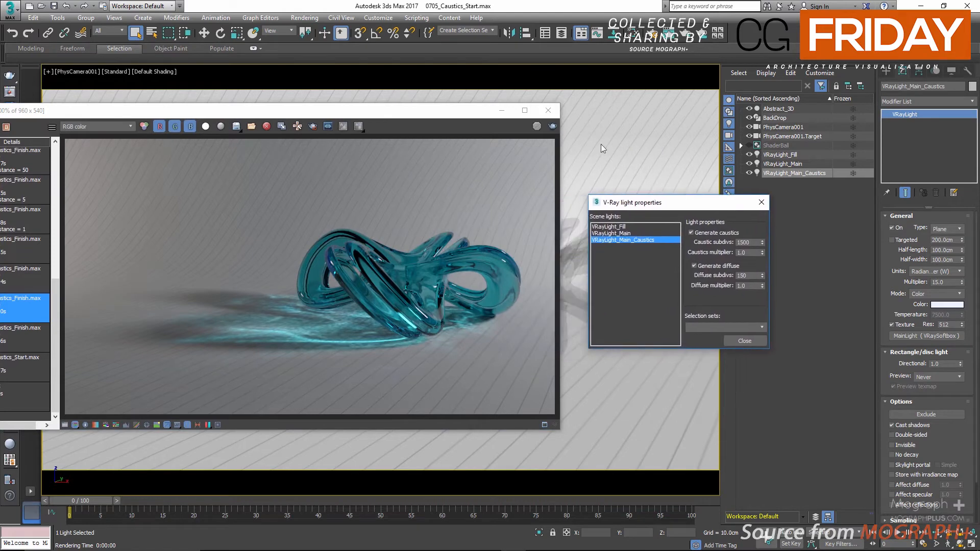
{"action": "left_click_drag", "start_coordinate": [417, 113], "coordinate": [485, 115]}
{"action": "left_click_drag", "start_coordinate": [670, 207], "coordinate": [735, 204]}
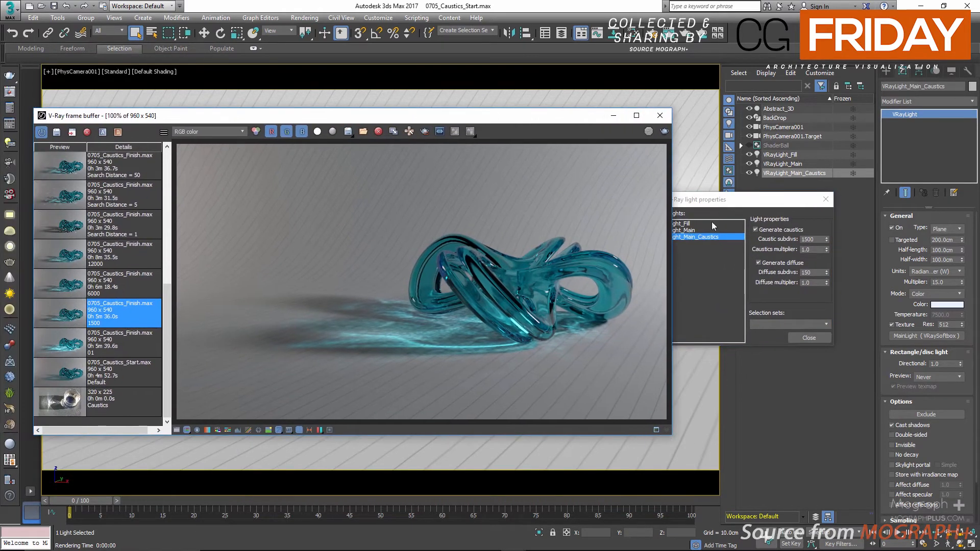
Set the light's Caustic subdivs to 6000 and examine the saved 6000 render up close
{"action": "double_click", "coordinate": [815, 238]}
{"action": "type", "text": "600"}
{"action": "key", "text": "Return"}
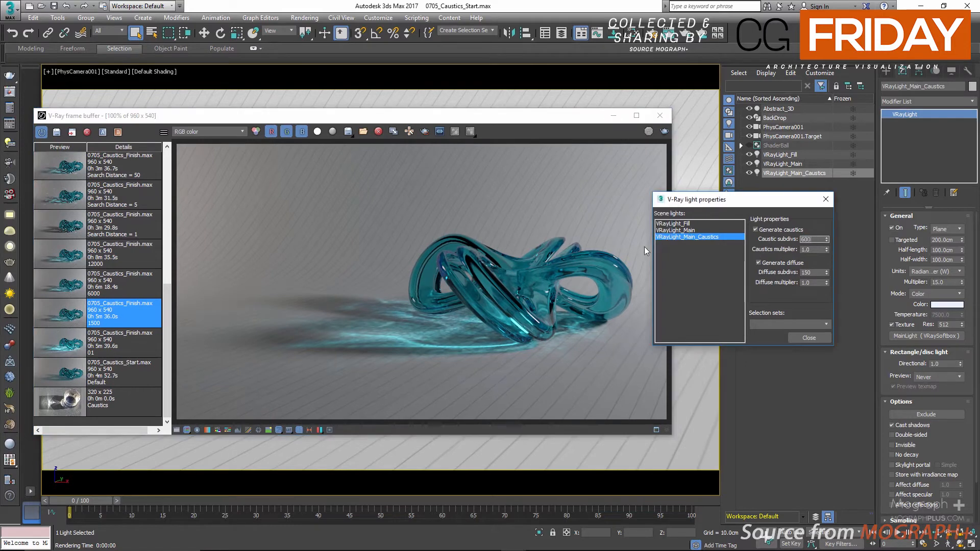
{"action": "left_click", "coordinate": [58, 286]}
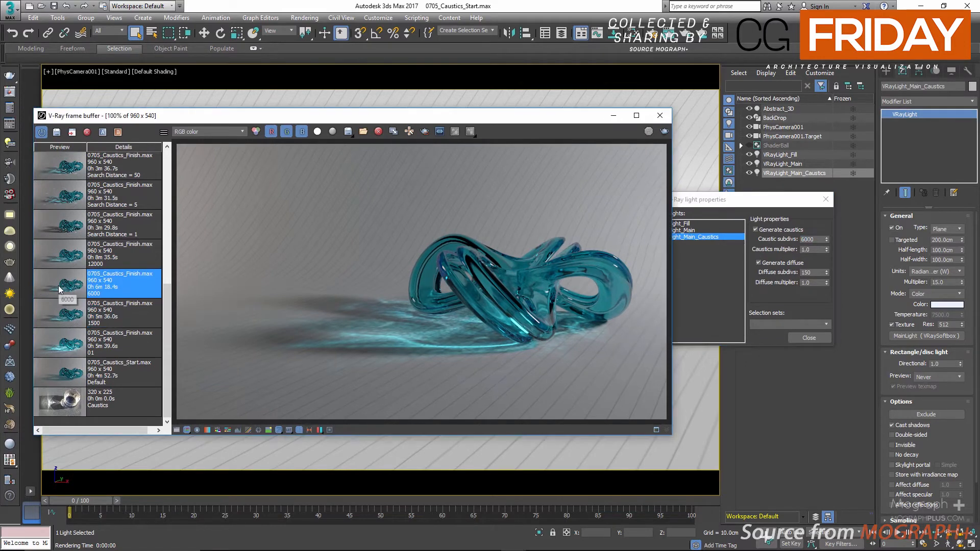
{"action": "scroll", "coordinate": [416, 372], "scroll_direction": "up", "scroll_amount": 1}
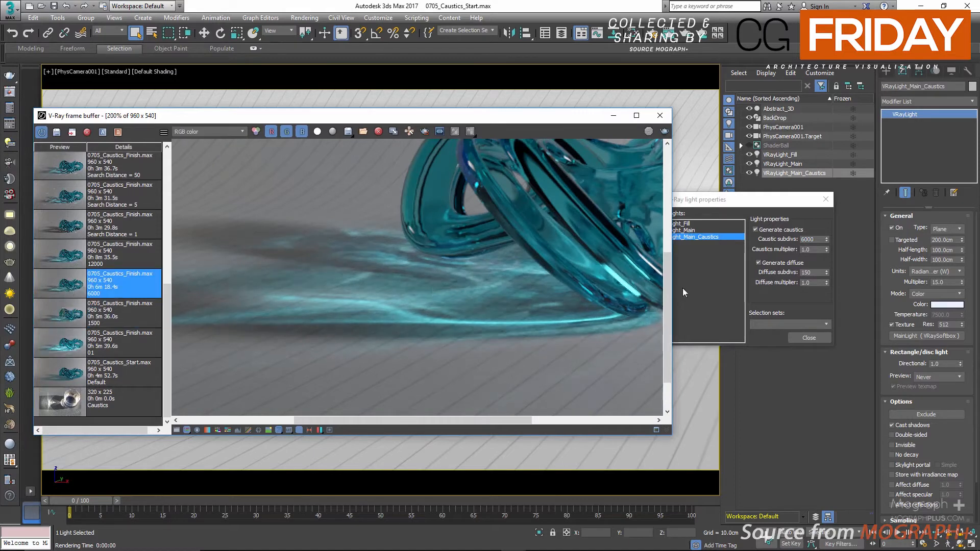
Set the Caustic subdivs of VRayLight_Main_Caustics to 12000
{"action": "double_click", "coordinate": [815, 239]}
{"action": "type", "text": "12"}
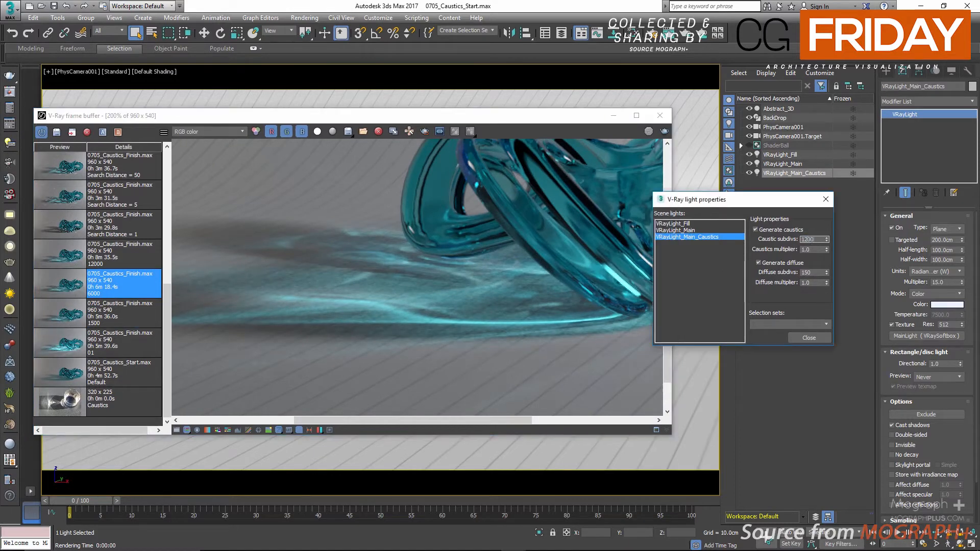
{"action": "key", "text": "Return"}
Compare the caustics detail in the saved 1500, 6000 and 12000 renders, both up close and at full-frame view
{"action": "left_click", "coordinate": [63, 253]}
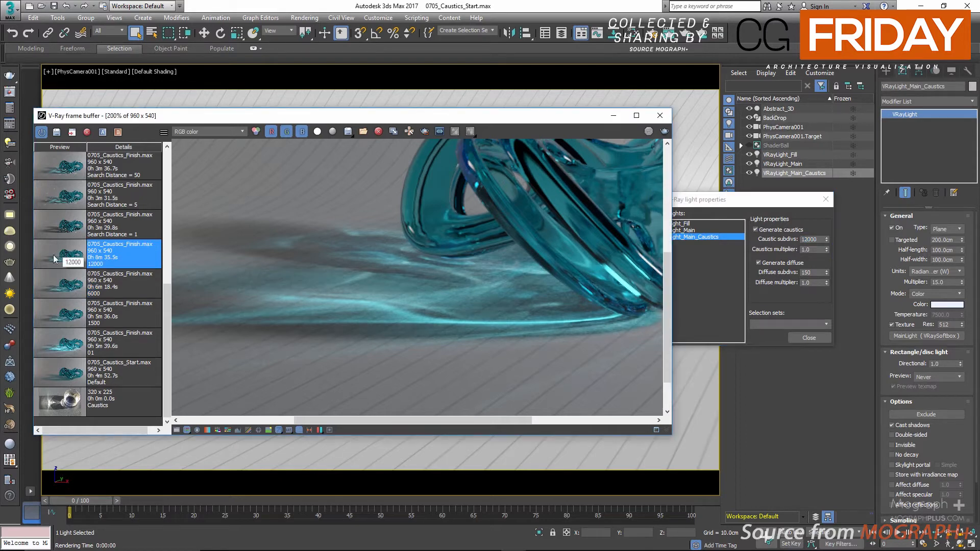
{"action": "left_click", "coordinate": [58, 313]}
{"action": "left_click", "coordinate": [63, 295]}
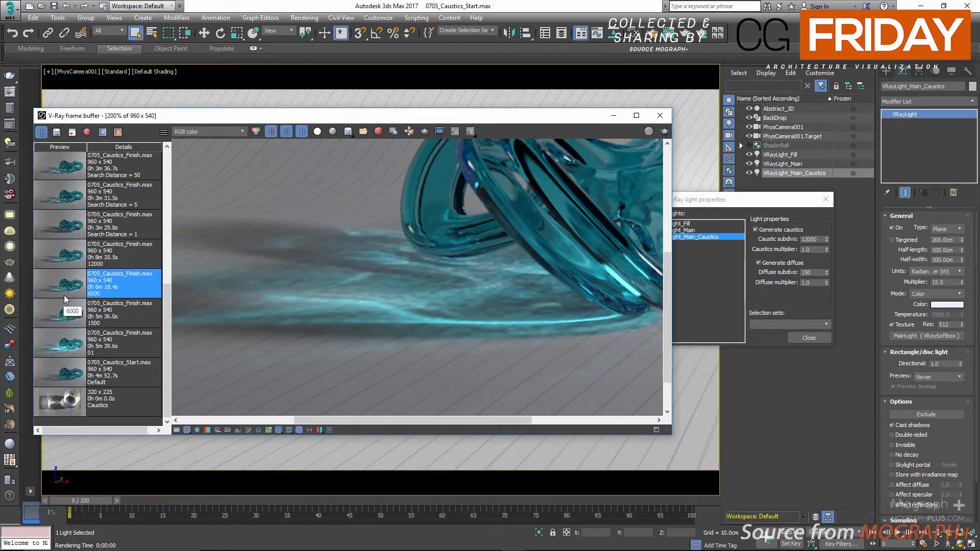
{"action": "left_click", "coordinate": [63, 262]}
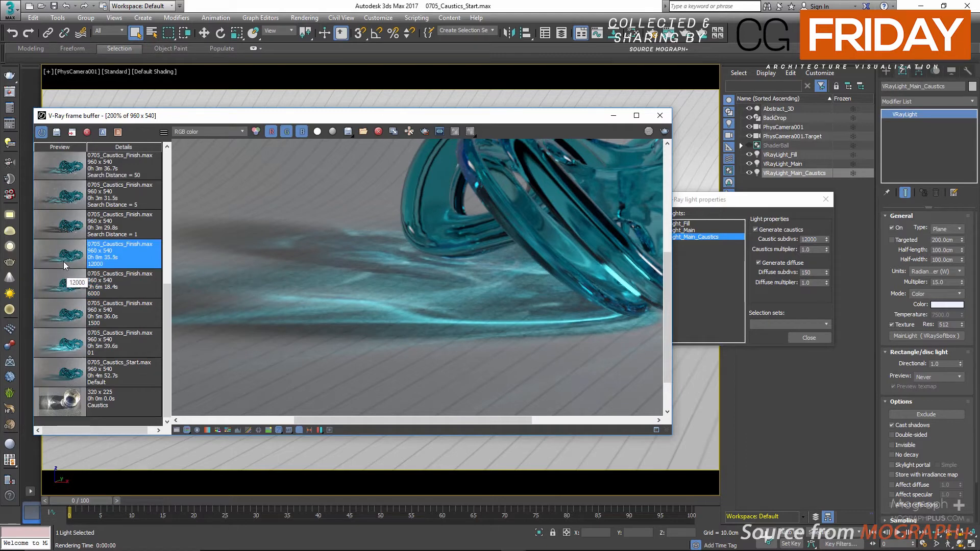
{"action": "scroll", "coordinate": [224, 282], "scroll_direction": "down", "scroll_amount": 2}
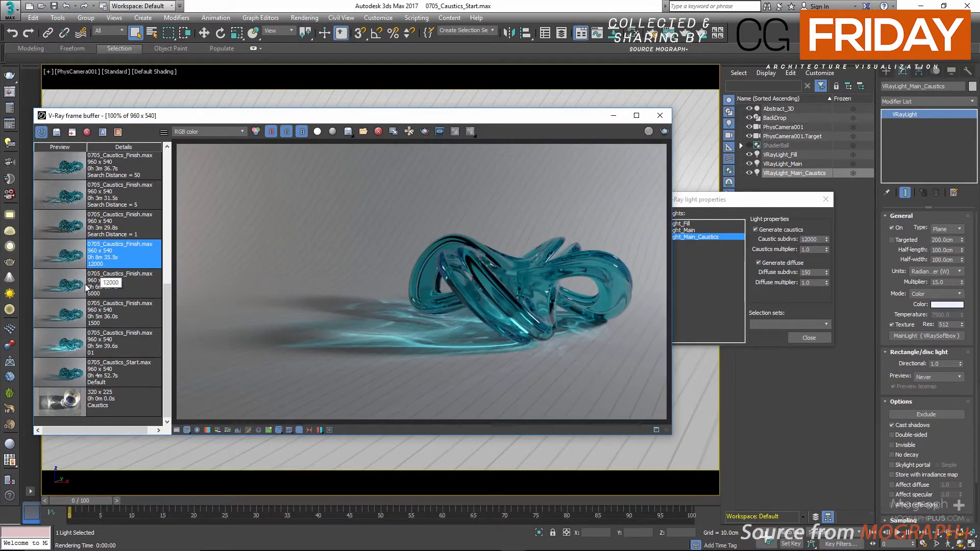
{"action": "left_click", "coordinate": [68, 319]}
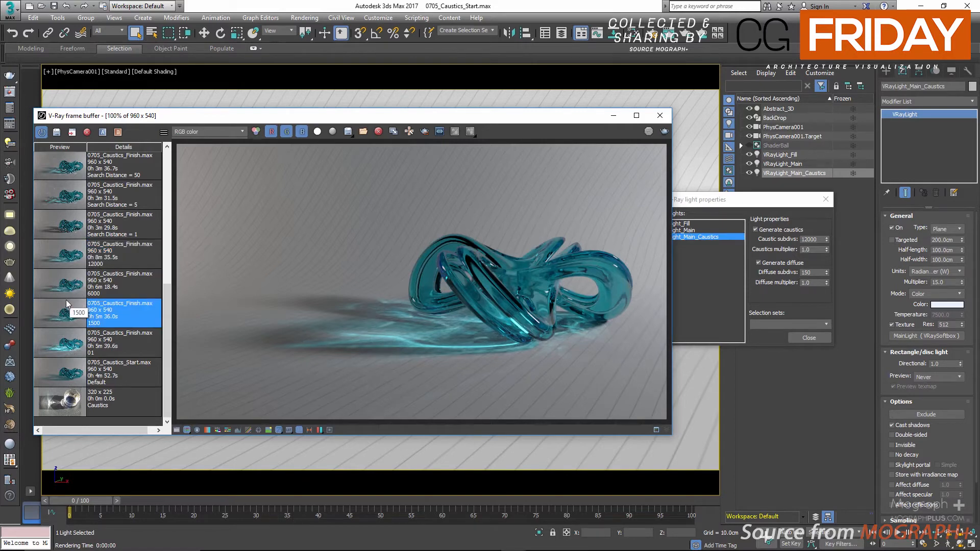
{"action": "left_click", "coordinate": [72, 290]}
{"action": "left_click", "coordinate": [71, 262]}
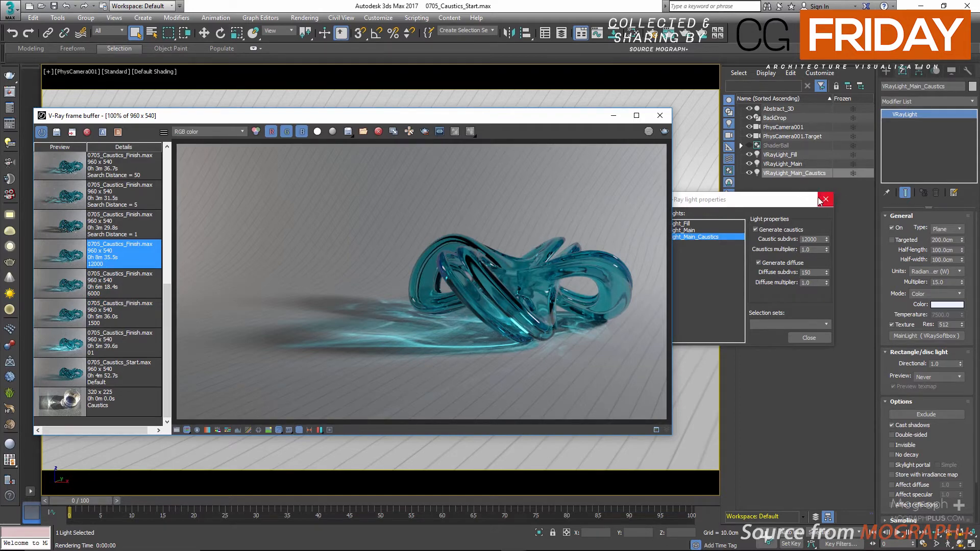
Close the V-Ray light properties and open Render Setup with its Caustics settings in Advanced mode beside the frame buffer
{"action": "left_click_drag", "start_coordinate": [772, 201], "coordinate": [812, 208]}
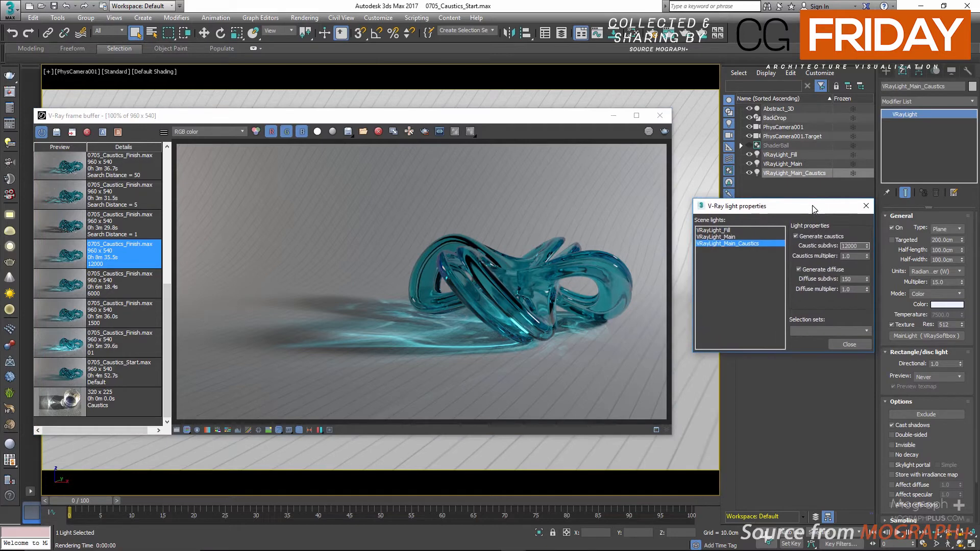
{"action": "left_click", "coordinate": [654, 122]}
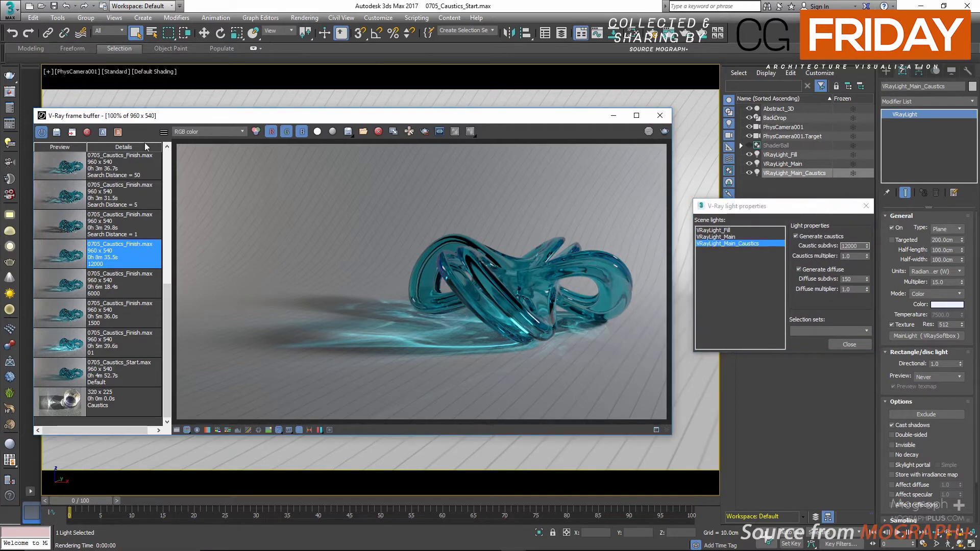
{"action": "left_click", "coordinate": [11, 108]}
{"action": "left_click", "coordinate": [866, 205]}
{"action": "left_click_drag", "start_coordinate": [519, 120], "coordinate": [606, 128]}
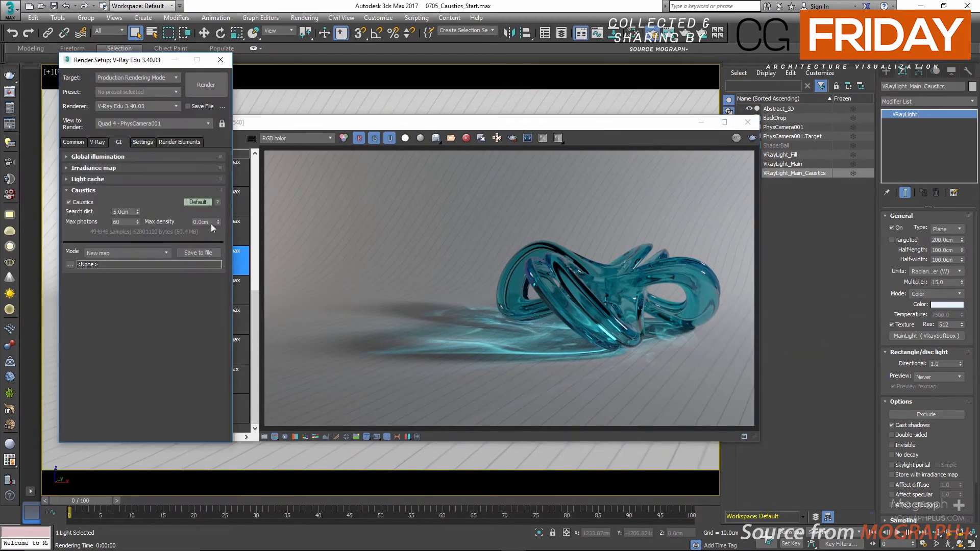
{"action": "left_click", "coordinate": [197, 202]}
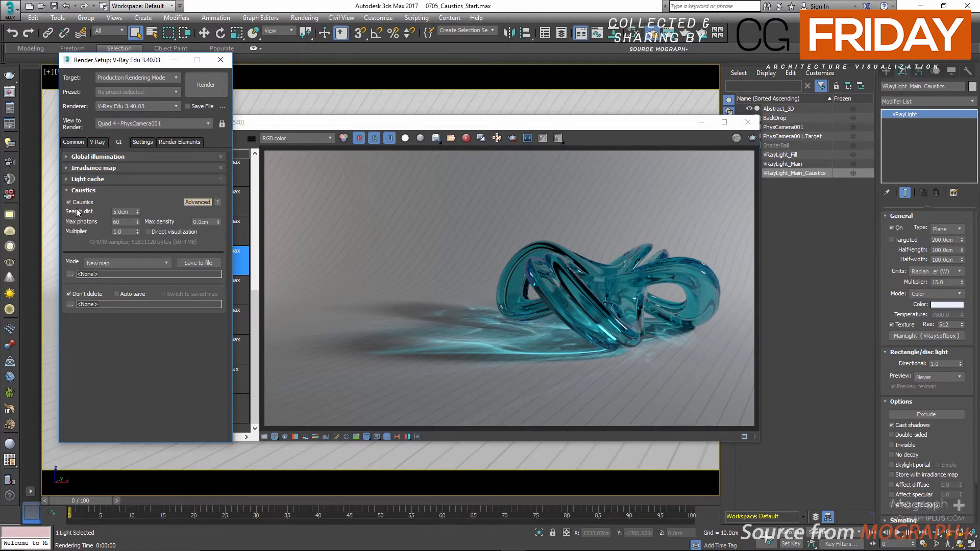
{"action": "left_click_drag", "start_coordinate": [345, 123], "coordinate": [466, 125]}
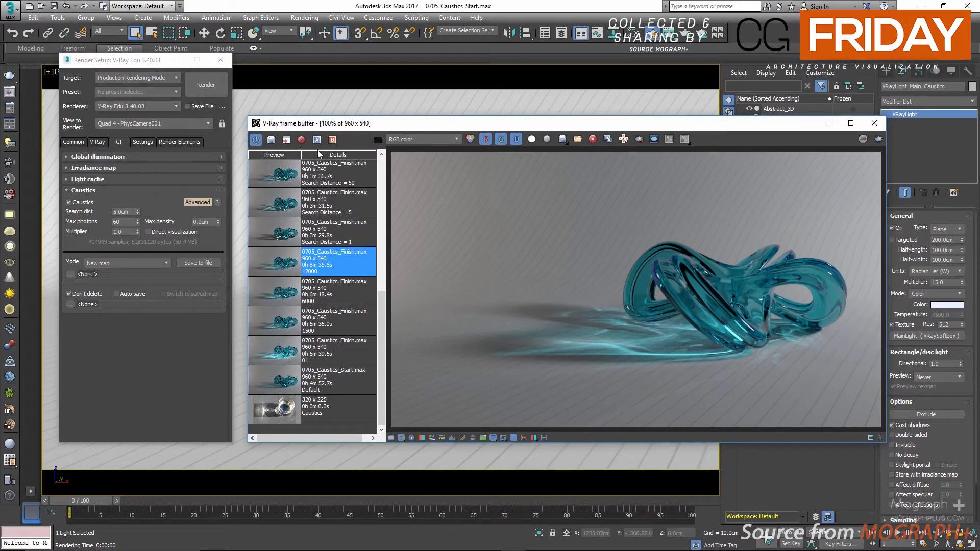
Set the Caustic subdivs of VRayLight_Main_Caustics to 75 in the V-Ray light properties
{"action": "scroll", "coordinate": [299, 269], "scroll_direction": "up", "scroll_amount": 3}
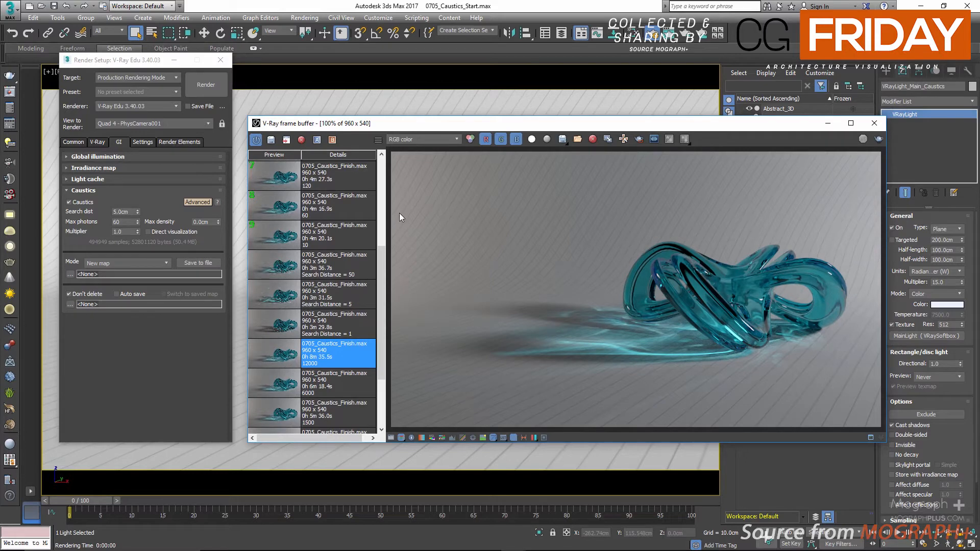
{"action": "right_click", "coordinate": [411, 100]}
{"action": "left_click", "coordinate": [477, 213]}
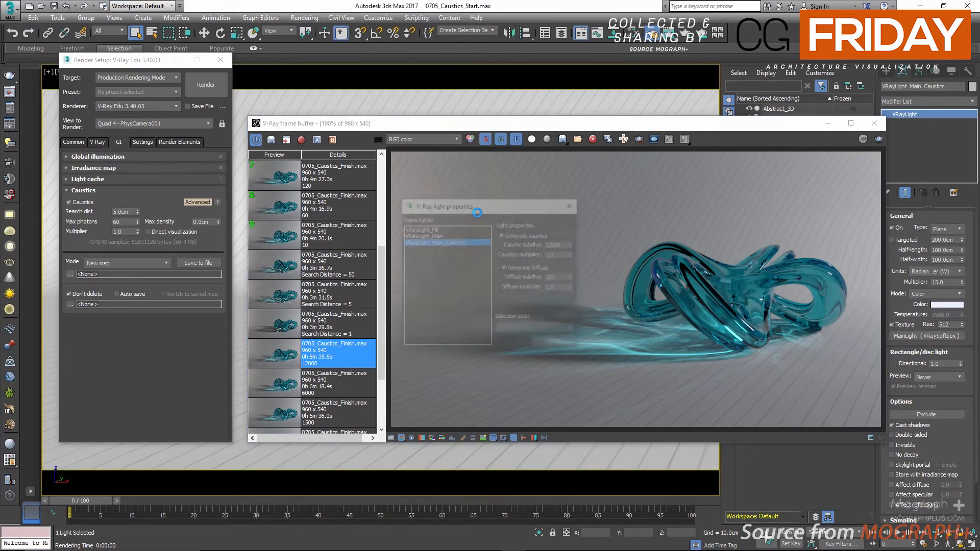
{"action": "double_click", "coordinate": [559, 244]}
{"action": "type", "text": "75"}
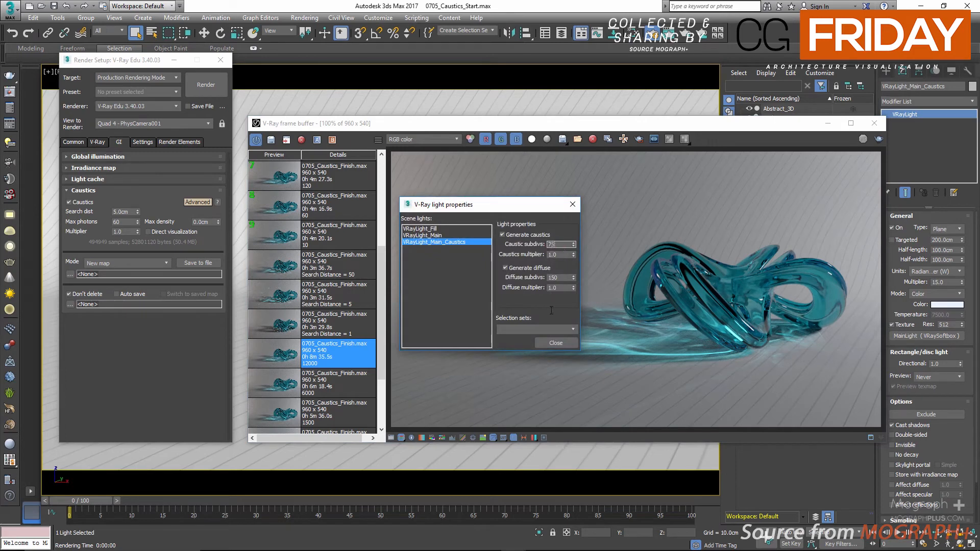
{"action": "left_click", "coordinate": [555, 342]}
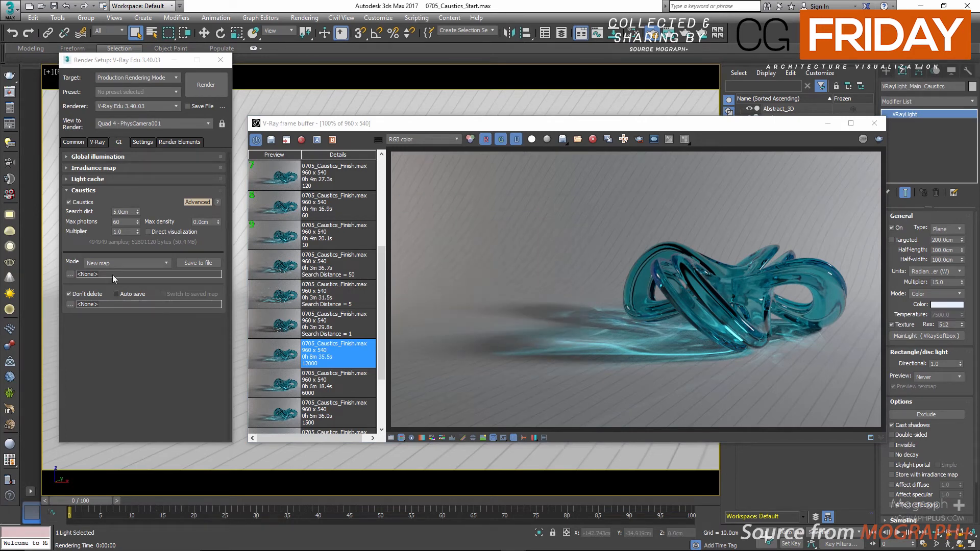
Set the caustics Search dist to 1 cm and show the saved Search Distance = 1 render
{"action": "left_click", "coordinate": [123, 213]}
{"action": "double_click", "coordinate": [122, 213]}
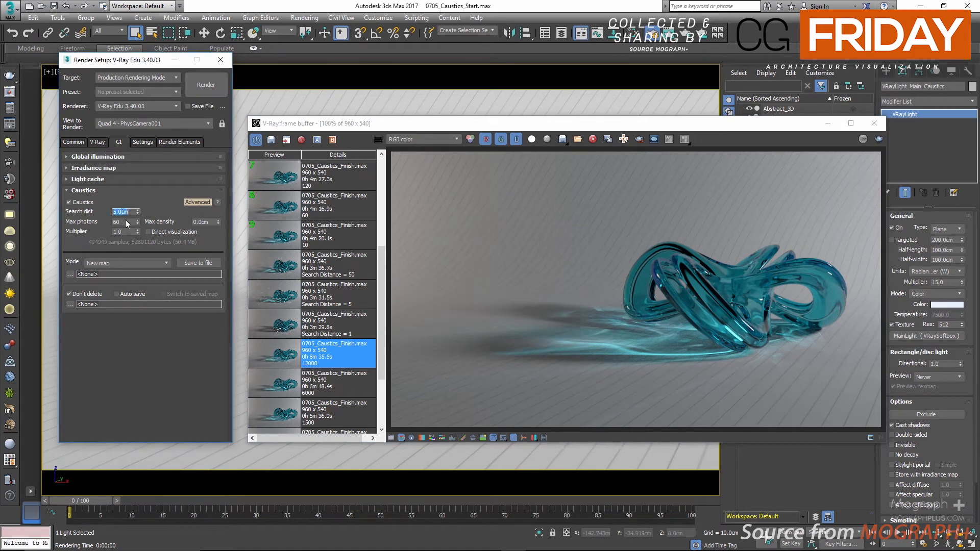
{"action": "type", "text": "1"}
{"action": "key", "text": "Return"}
{"action": "left_click", "coordinate": [275, 334]}
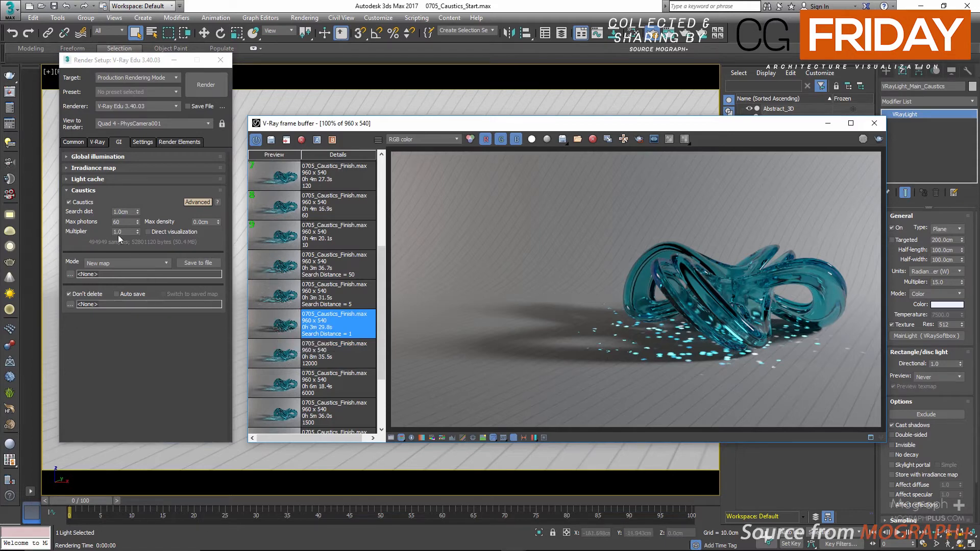
Set the caustics Search dist to 5 cm and show the saved Search Distance = 5 render
{"action": "double_click", "coordinate": [122, 212]}
{"action": "type", "text": "5"}
{"action": "key", "text": "Return"}
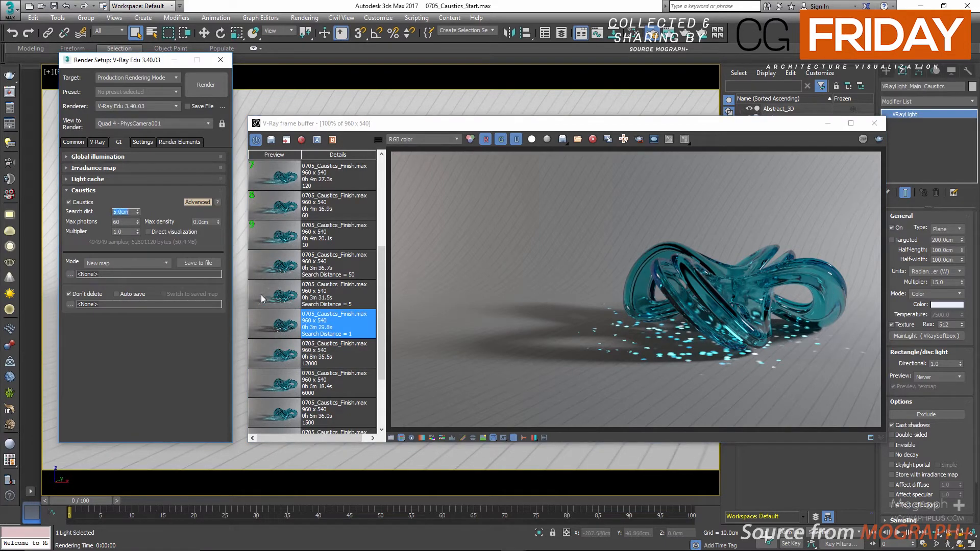
{"action": "left_click", "coordinate": [261, 296]}
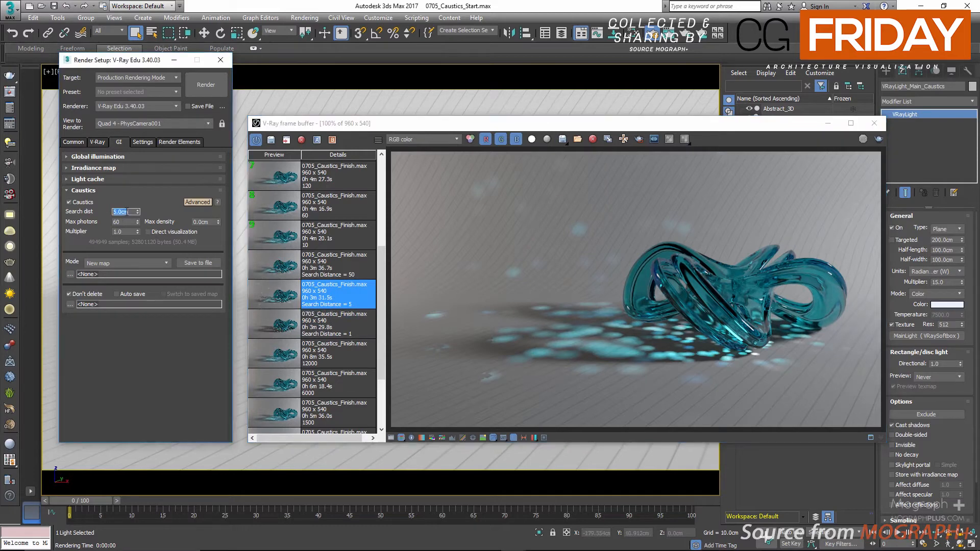
Set the caustics Search dist to 50 cm and compare the saved Search Distance = 50 and 1 renders
{"action": "type", "text": "50"}
{"action": "key", "text": "Return"}
{"action": "left_click", "coordinate": [280, 267]}
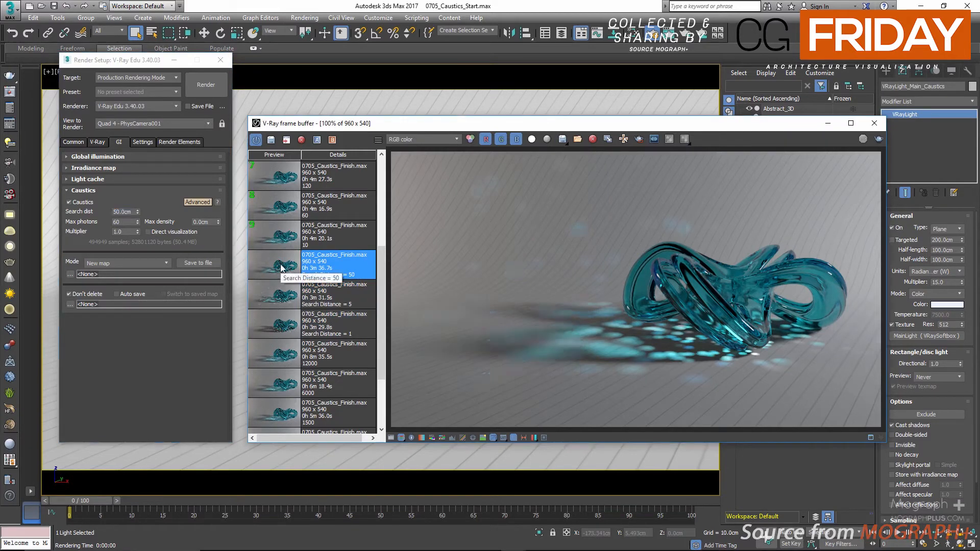
{"action": "left_click", "coordinate": [271, 329]}
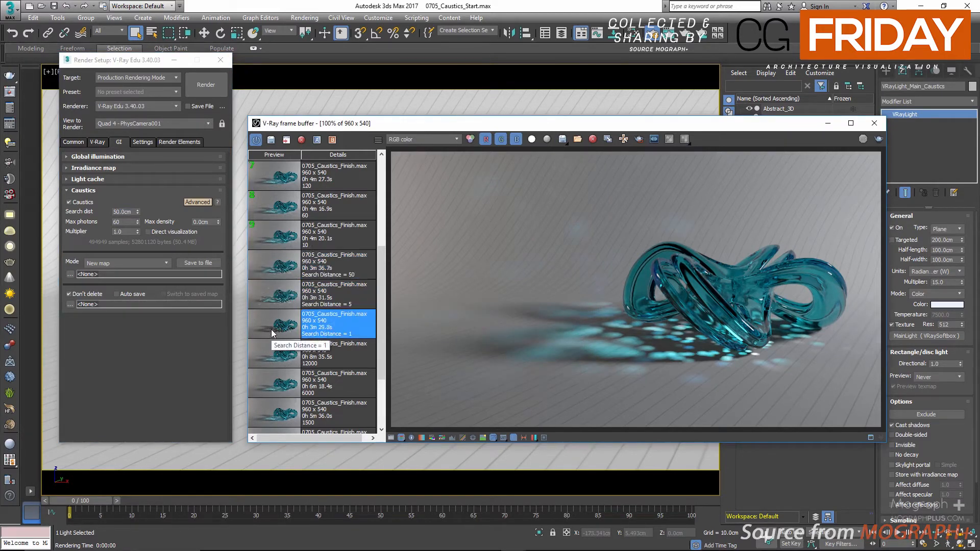
{"action": "left_click", "coordinate": [279, 275]}
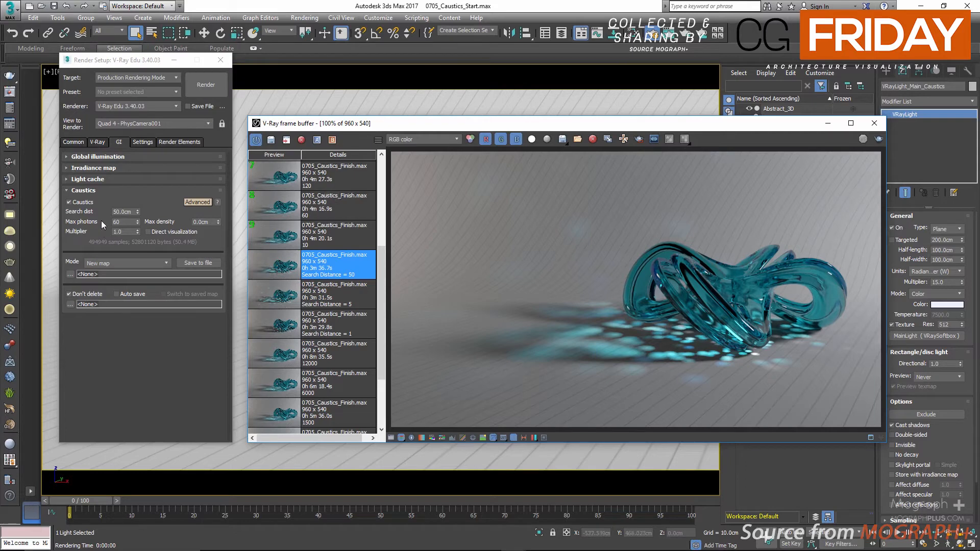
Return the caustics Search dist to 5 cm
{"action": "double_click", "coordinate": [124, 214]}
{"action": "type", "text": "5"}
{"action": "key", "text": "Return"}
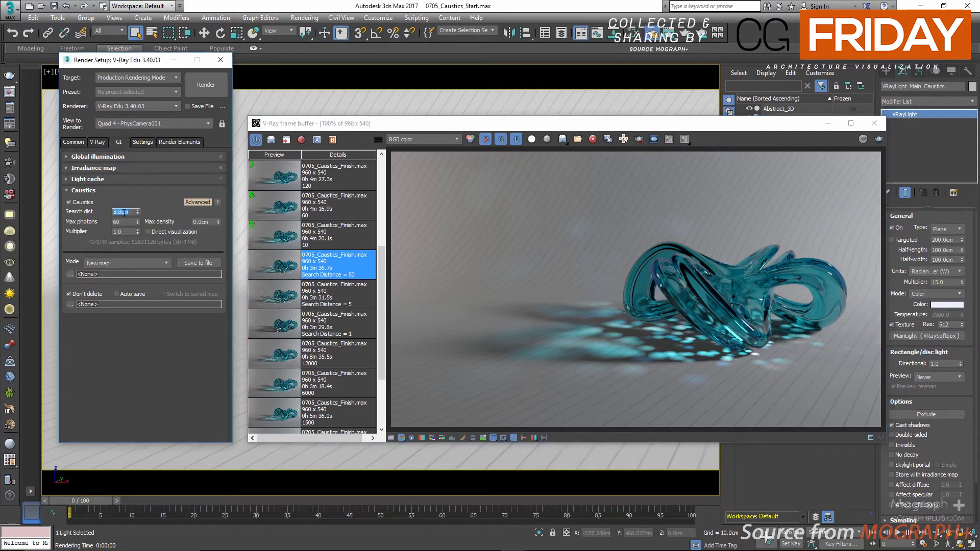
{"action": "left_click", "coordinate": [94, 229]}
Set the Caustic subdivs of VRayLight_Main_Caustics to 6000 and close the light properties
{"action": "left_click", "coordinate": [379, 139]}
{"action": "left_click", "coordinate": [386, 213]}
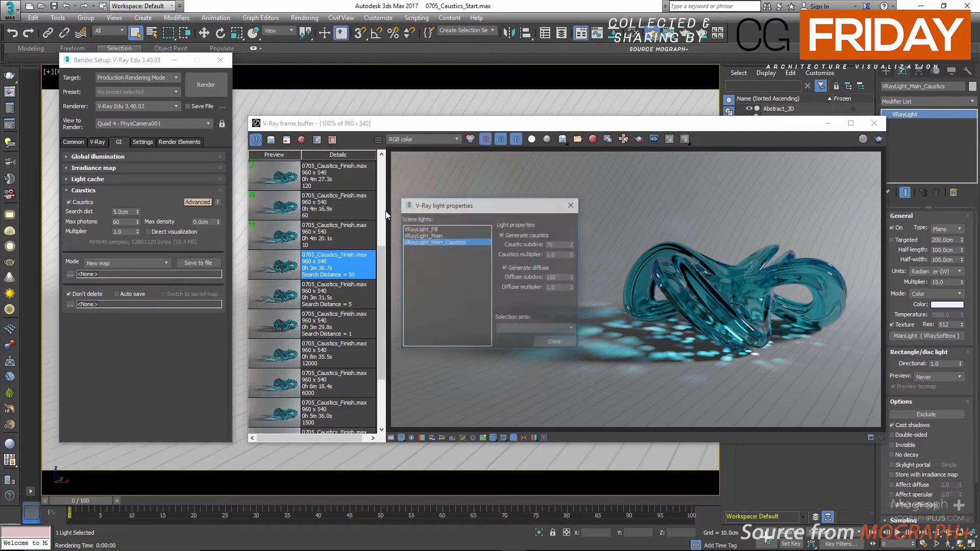
{"action": "double_click", "coordinate": [551, 245]}
{"action": "type", "text": "6"}
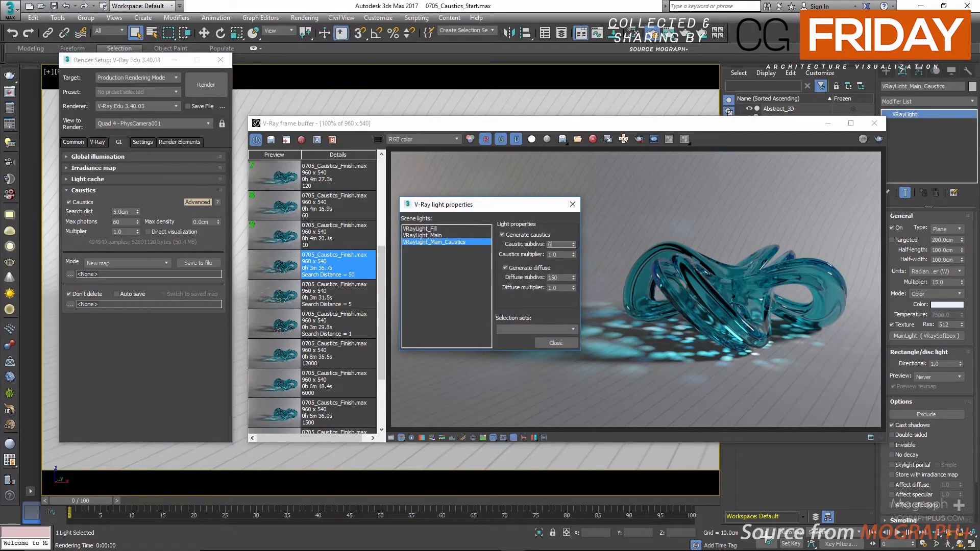
{"action": "type", "text": "000"}
{"action": "left_click", "coordinate": [559, 343]}
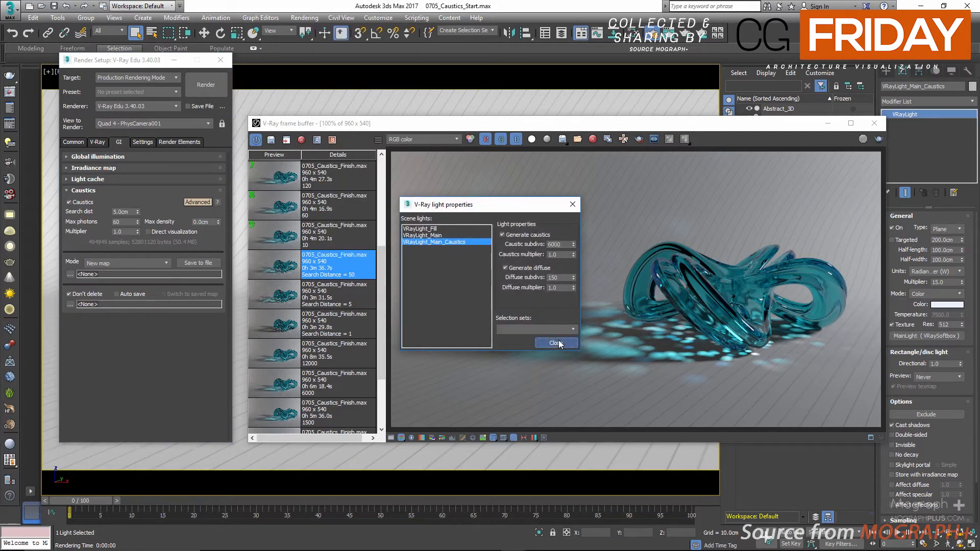
Set the caustics Max photons to 10 and examine the saved 10 render up close
{"action": "left_click", "coordinate": [126, 221]}
{"action": "type", "text": "10"}
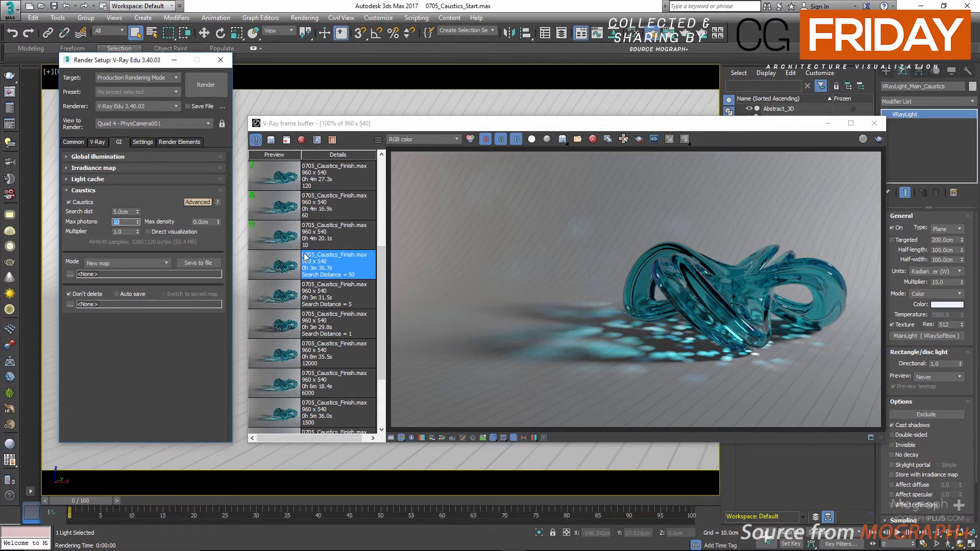
{"action": "left_click", "coordinate": [286, 239]}
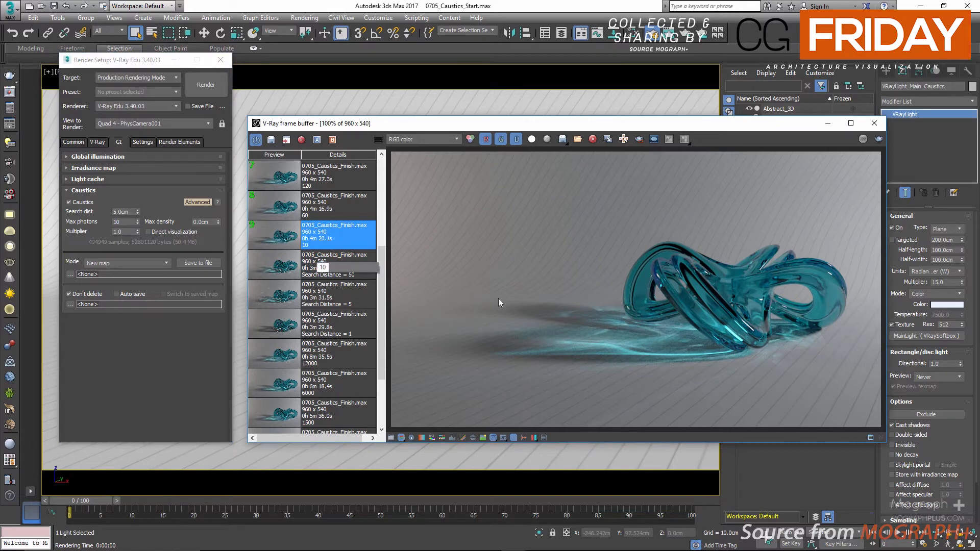
{"action": "scroll", "coordinate": [652, 360], "scroll_direction": "up", "scroll_amount": 3}
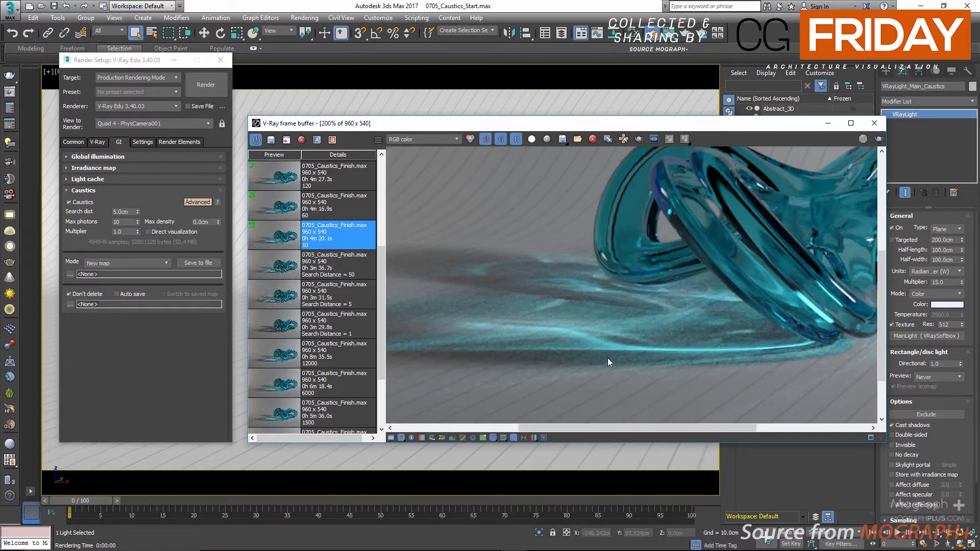
{"action": "middle_click_drag", "start_coordinate": [627, 346], "coordinate": [646, 338]}
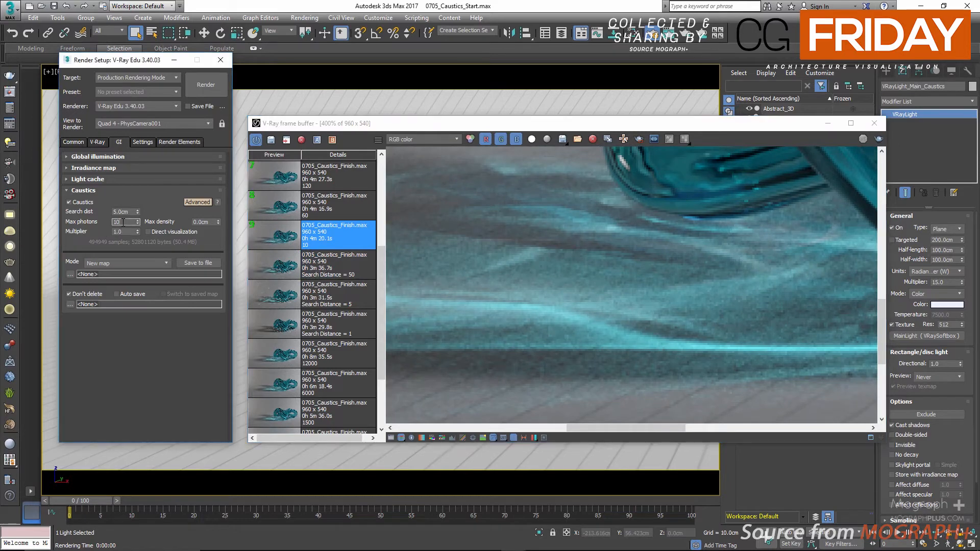
Compare the caustics noise and smoothness in the saved Max photons renders 10, 60 and 120 at close range
{"action": "left_click", "coordinate": [346, 215]}
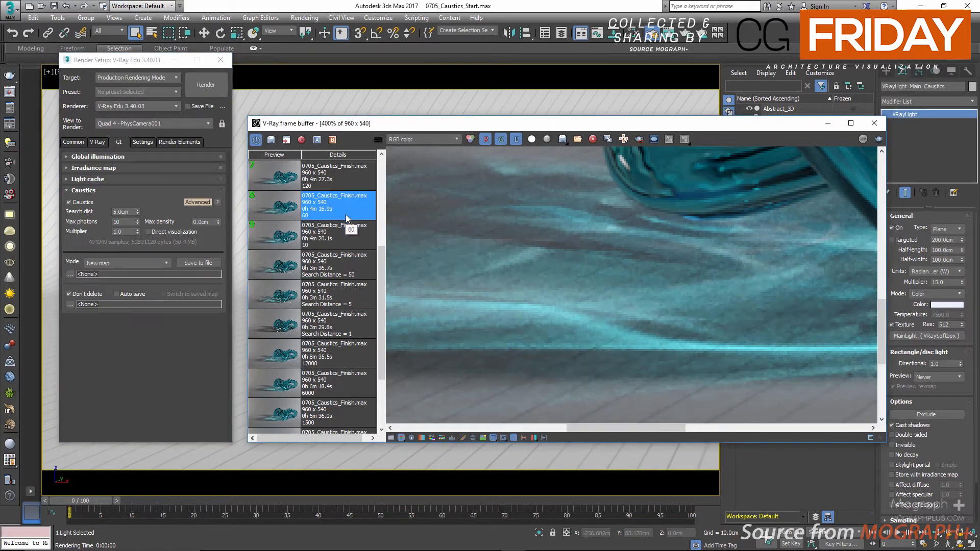
{"action": "left_click", "coordinate": [341, 178]}
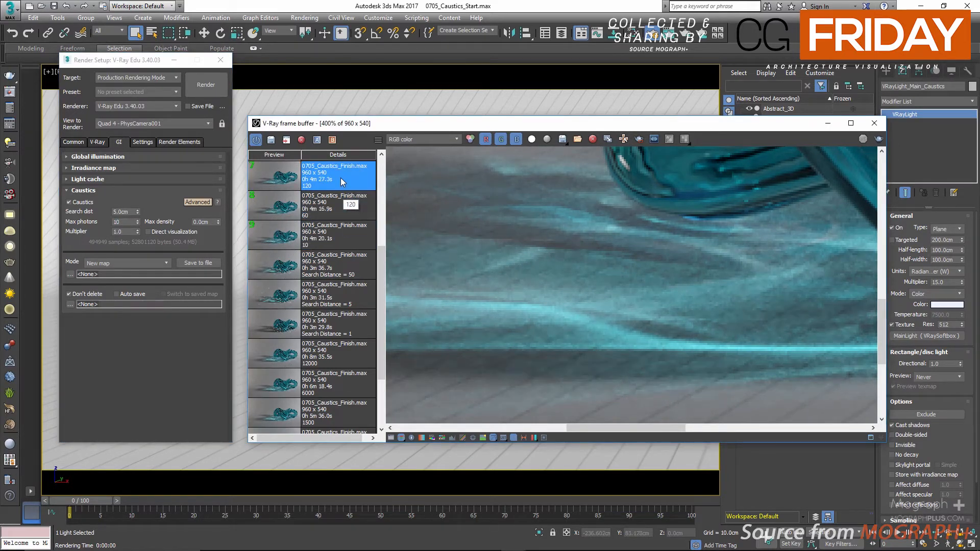
{"action": "left_click", "coordinate": [332, 243]}
{"action": "left_click", "coordinate": [338, 213]}
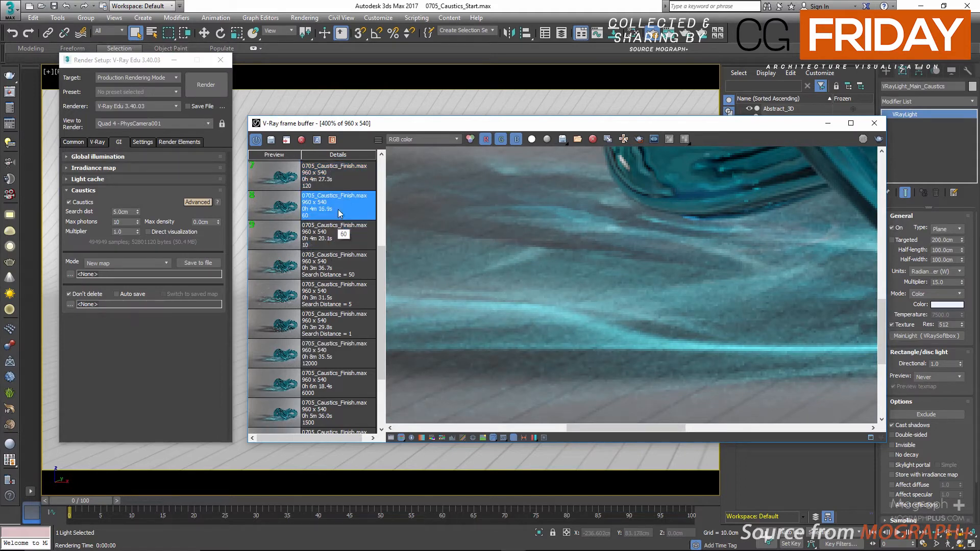
{"action": "left_click", "coordinate": [338, 183]}
{"action": "scroll", "coordinate": [543, 289], "scroll_direction": "down", "scroll_amount": 1}
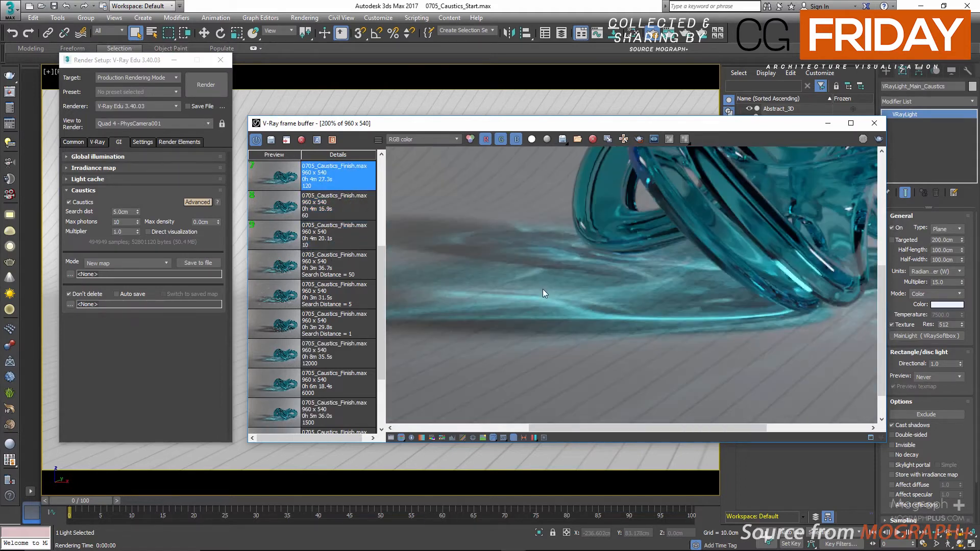
{"action": "left_click", "coordinate": [327, 243]}
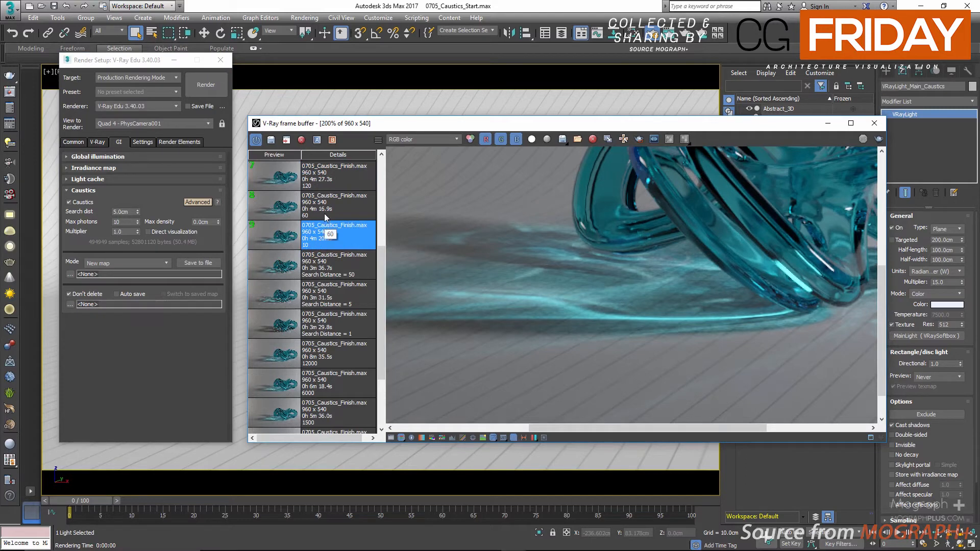
{"action": "left_click", "coordinate": [325, 217]}
{"action": "left_click", "coordinate": [336, 186]}
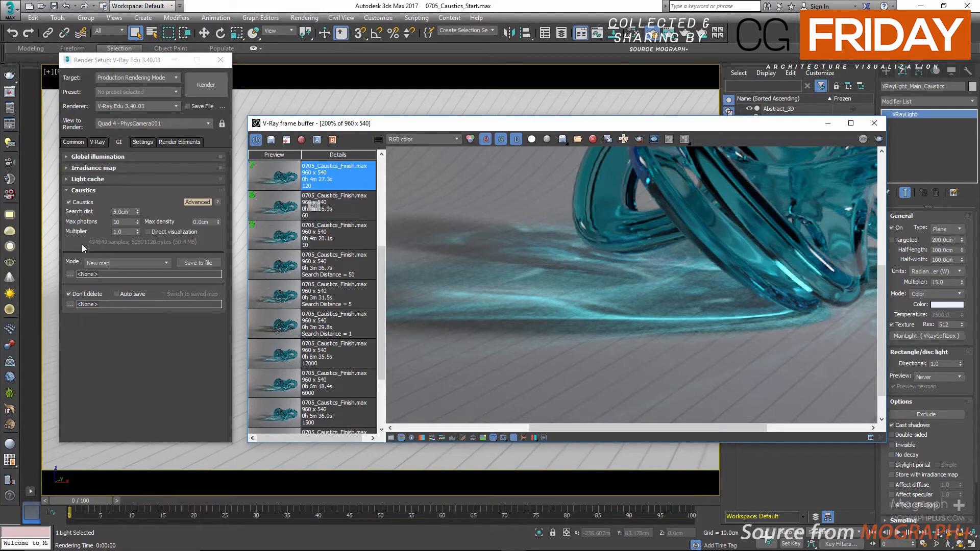
Set the caustics Max photons to 60
{"action": "double_click", "coordinate": [125, 223]}
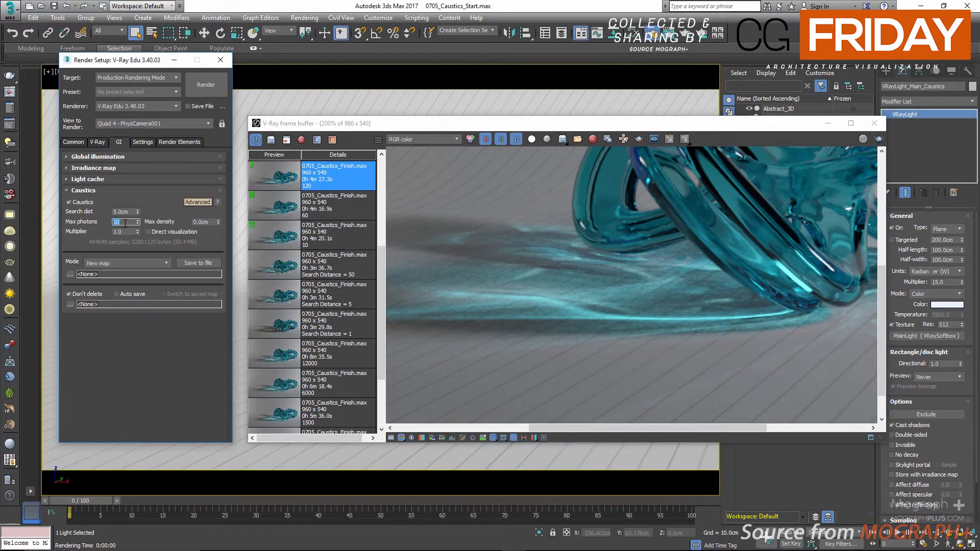
{"action": "type", "text": "60"}
{"action": "key", "text": "Return"}
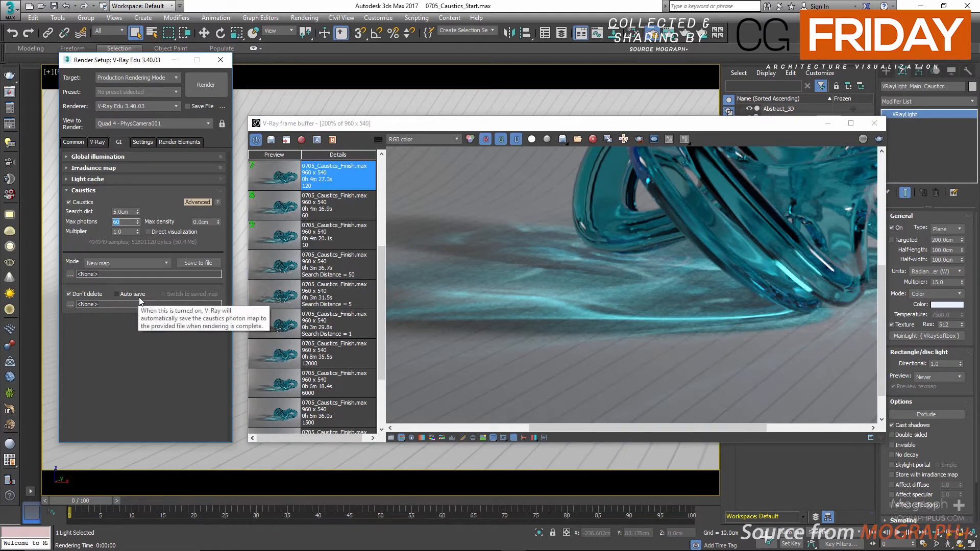
{"action": "left_click", "coordinate": [85, 231]}
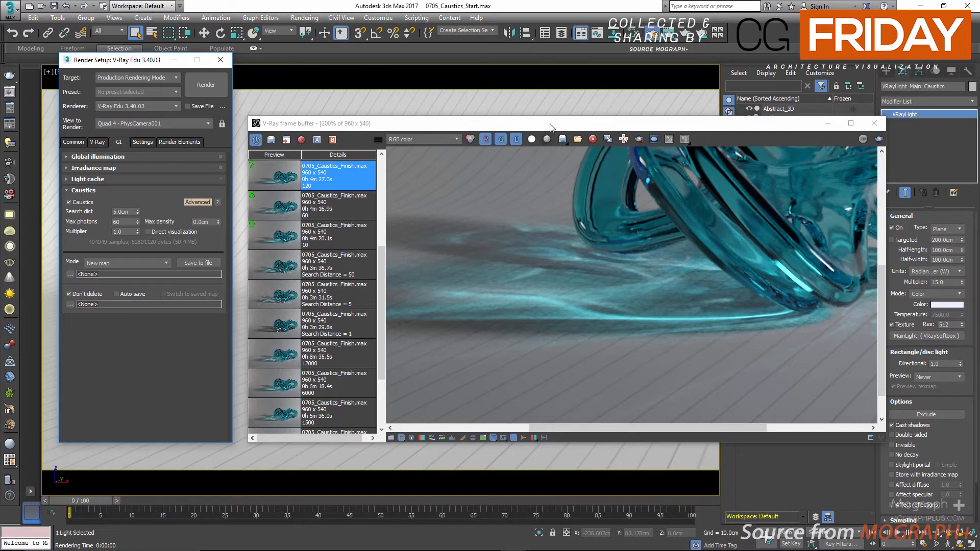
Examine the Caustics multiplier of VRayLight_Main_Caustics in the V-Ray light properties, then close the properties
{"action": "left_click_drag", "start_coordinate": [550, 124], "coordinate": [577, 193]}
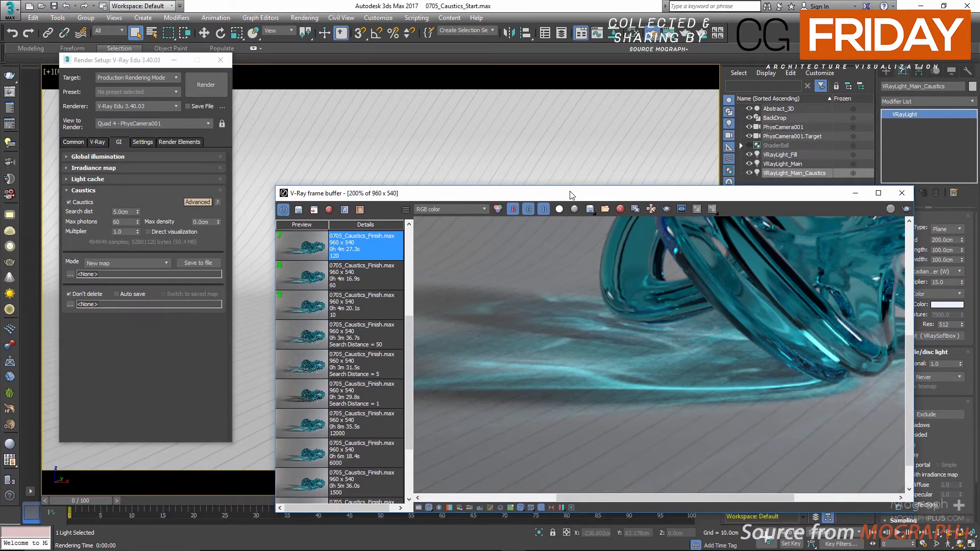
{"action": "left_click", "coordinate": [790, 181]}
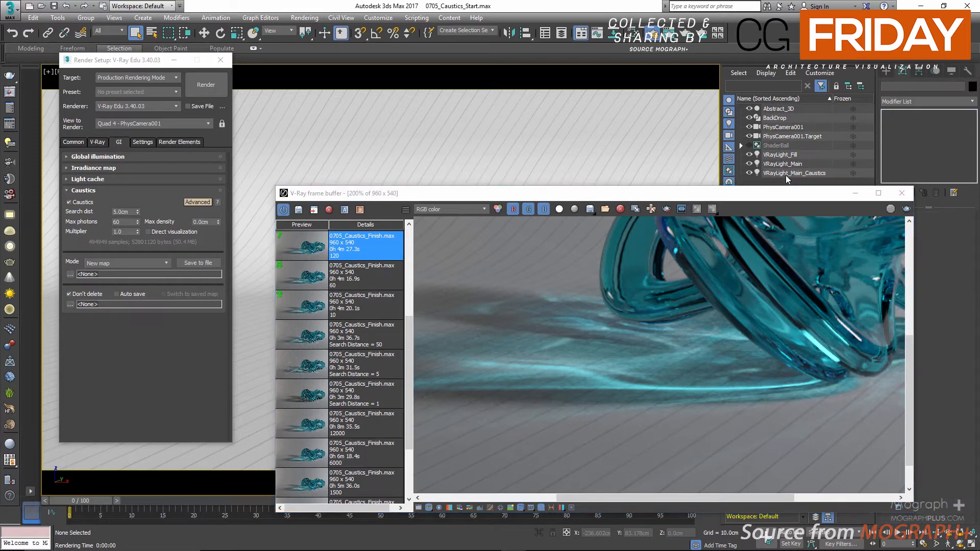
{"action": "left_click", "coordinate": [788, 173]}
{"action": "right_click", "coordinate": [546, 138]}
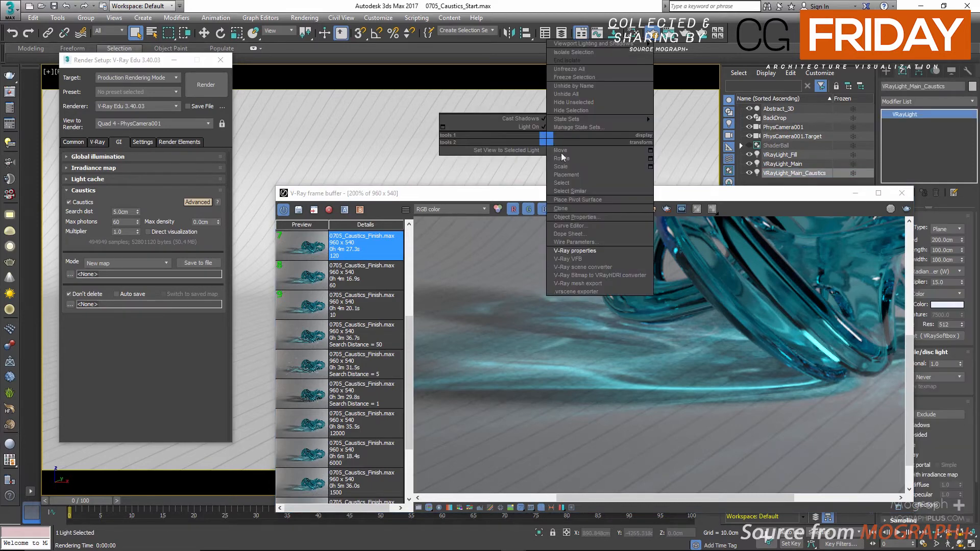
{"action": "left_click", "coordinate": [581, 251]}
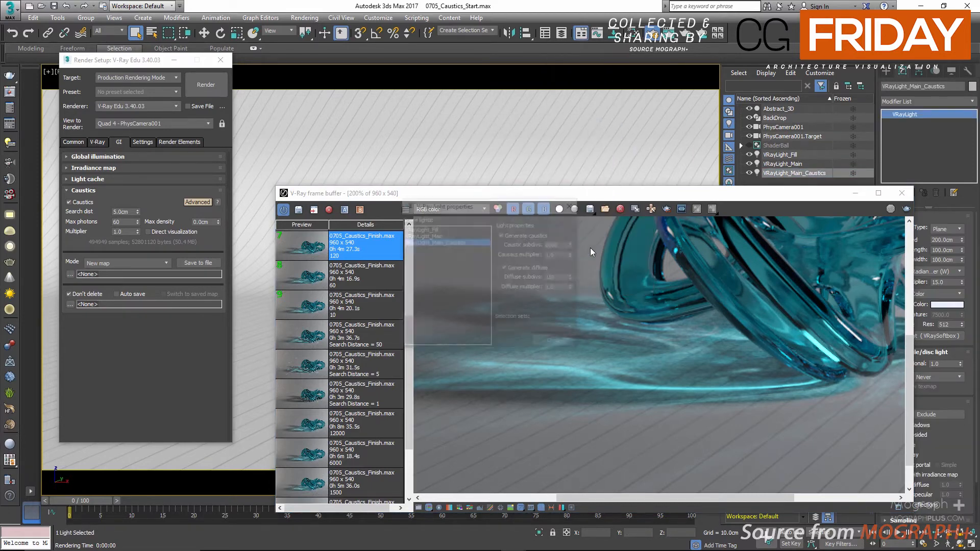
{"action": "double_click", "coordinate": [561, 254]}
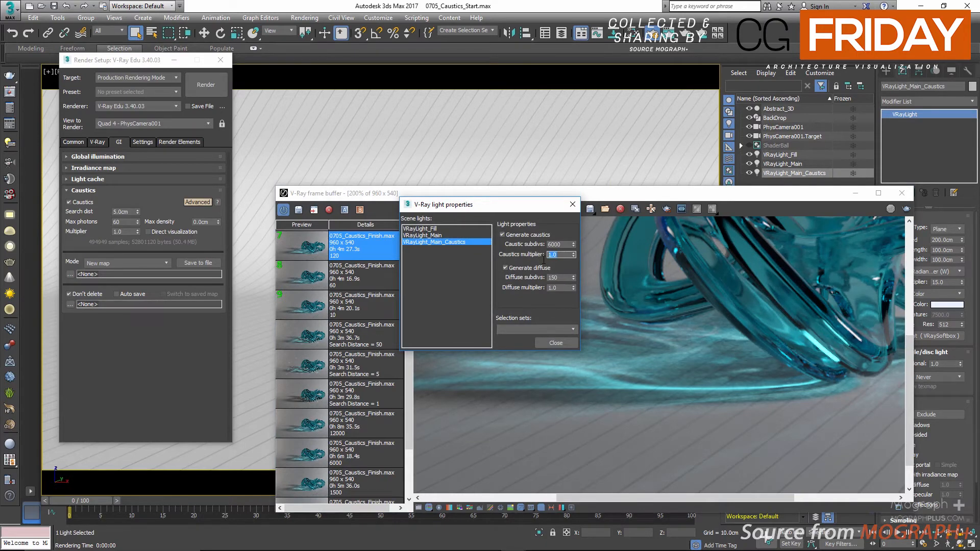
{"action": "left_click", "coordinate": [572, 204]}
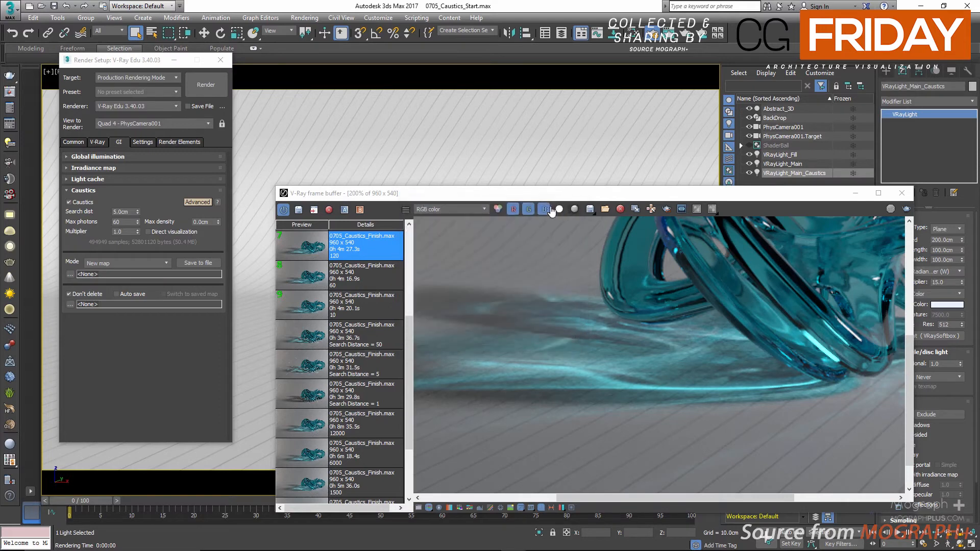
Display the saved Multiplier = 1 render at full frame in the V-Ray frame buffer
{"action": "left_click_drag", "start_coordinate": [544, 194], "coordinate": [528, 107]}
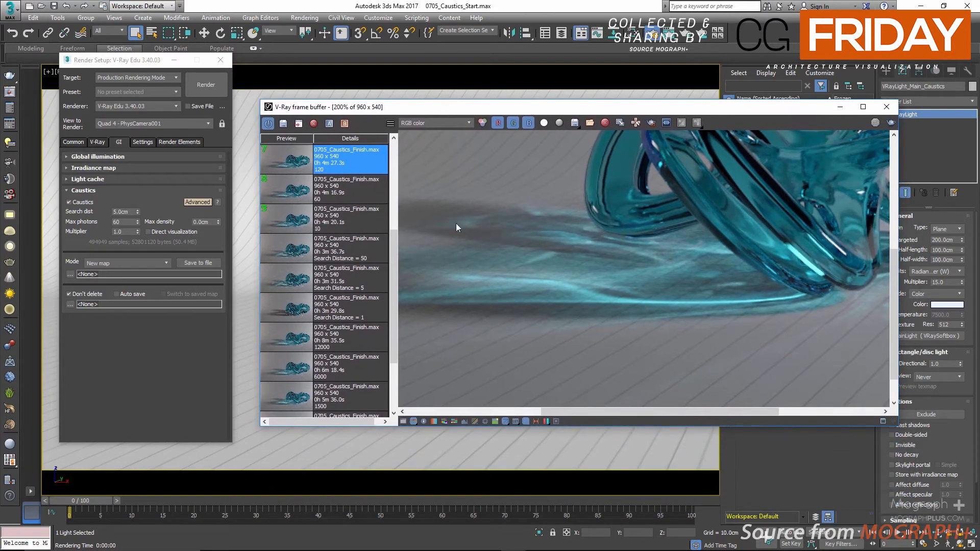
{"action": "scroll", "coordinate": [459, 230], "scroll_direction": "down", "scroll_amount": 1}
{"action": "scroll", "coordinate": [347, 276], "scroll_direction": "up", "scroll_amount": 3}
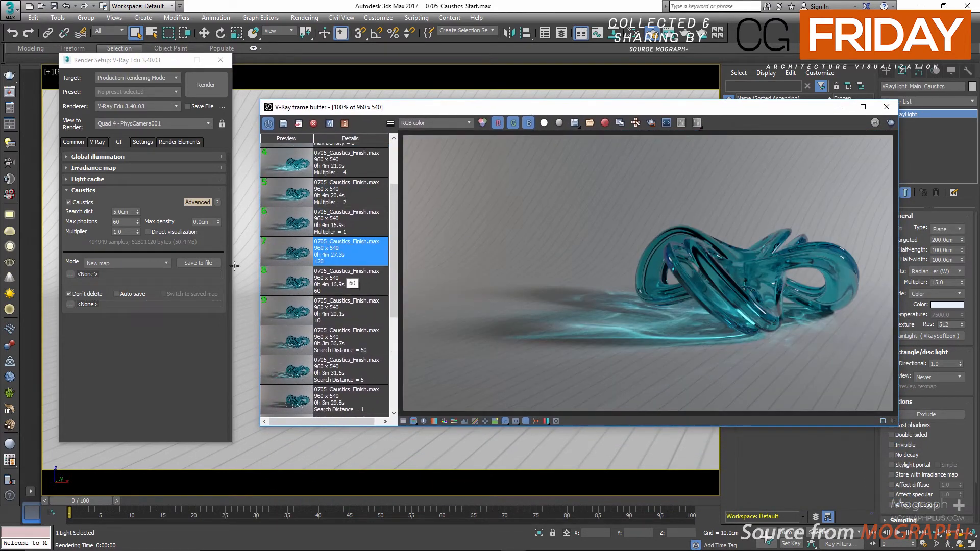
{"action": "left_click", "coordinate": [282, 224]}
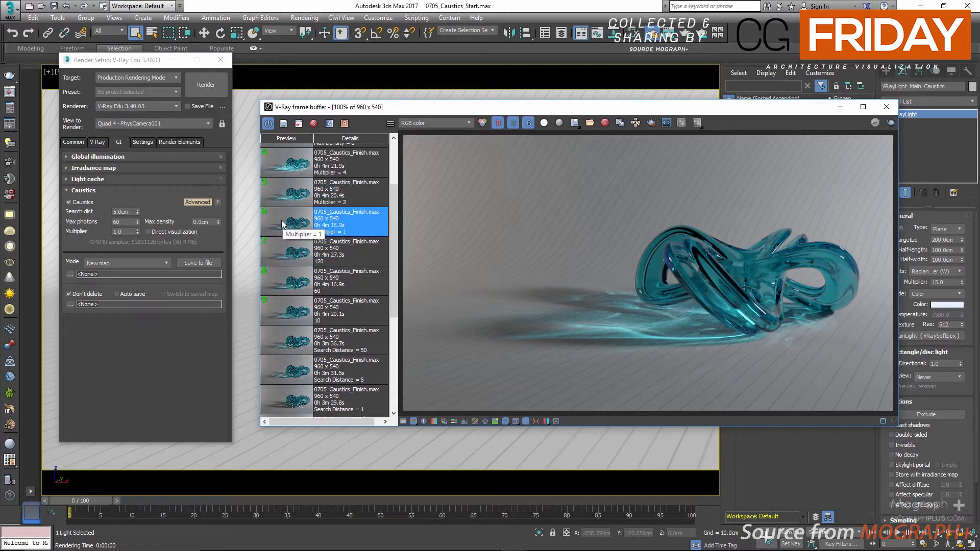
Set the caustics Multiplier to 2 in the render settings and display the saved Multiplier = 2 render
{"action": "double_click", "coordinate": [120, 231]}
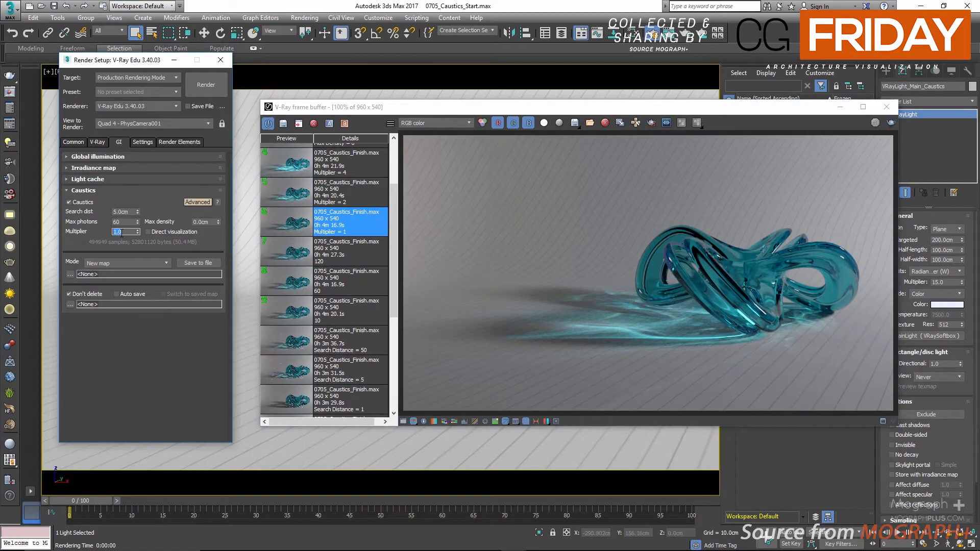
{"action": "type", "text": "2"}
{"action": "key", "text": "Return"}
{"action": "left_click", "coordinate": [298, 199]}
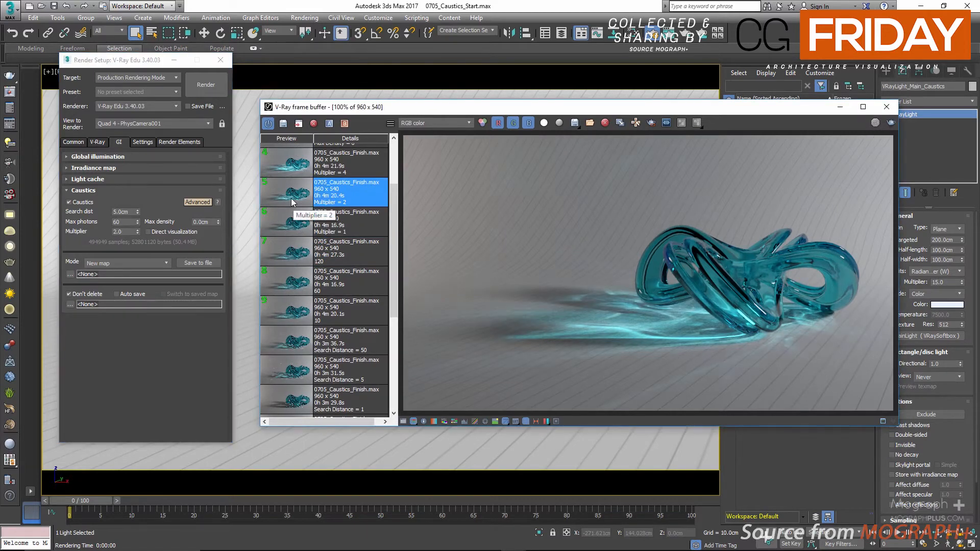
Set the caustics Multiplier to 4 in the render settings and display the saved Multiplier = 4 render
{"action": "double_click", "coordinate": [120, 231]}
{"action": "type", "text": "4"}
{"action": "key", "text": "Return"}
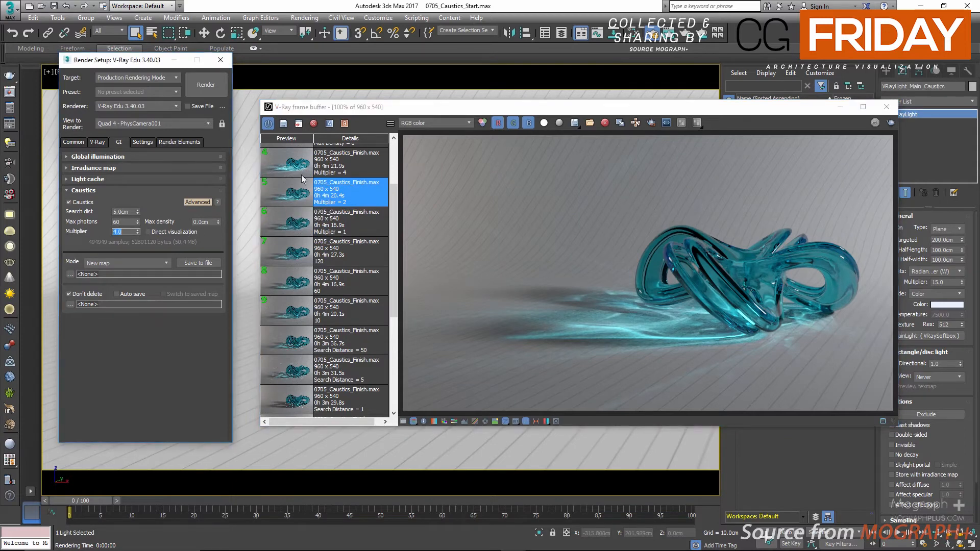
{"action": "left_click", "coordinate": [296, 168]}
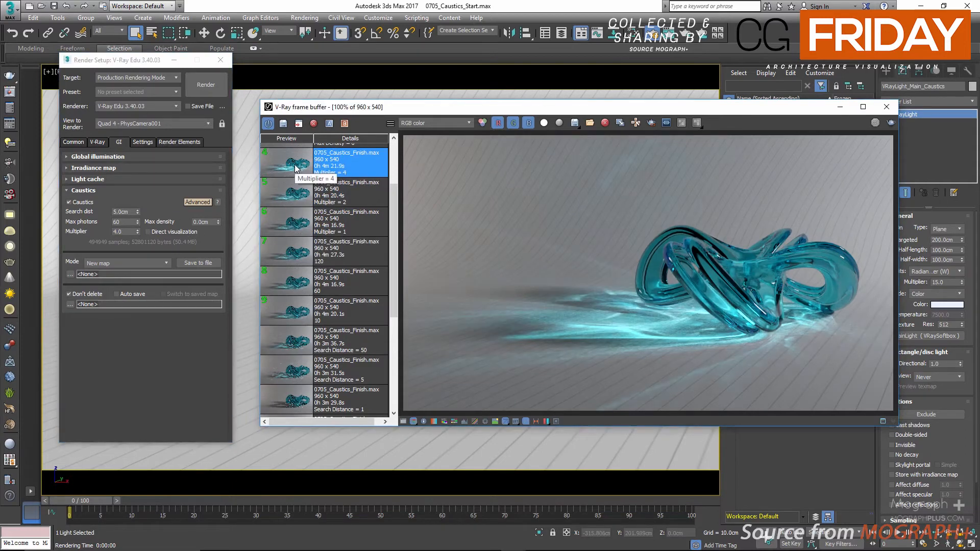
Compare the caustics brightness in the saved Multiplier 1, 2 and 4 renders
{"action": "left_click", "coordinate": [291, 229]}
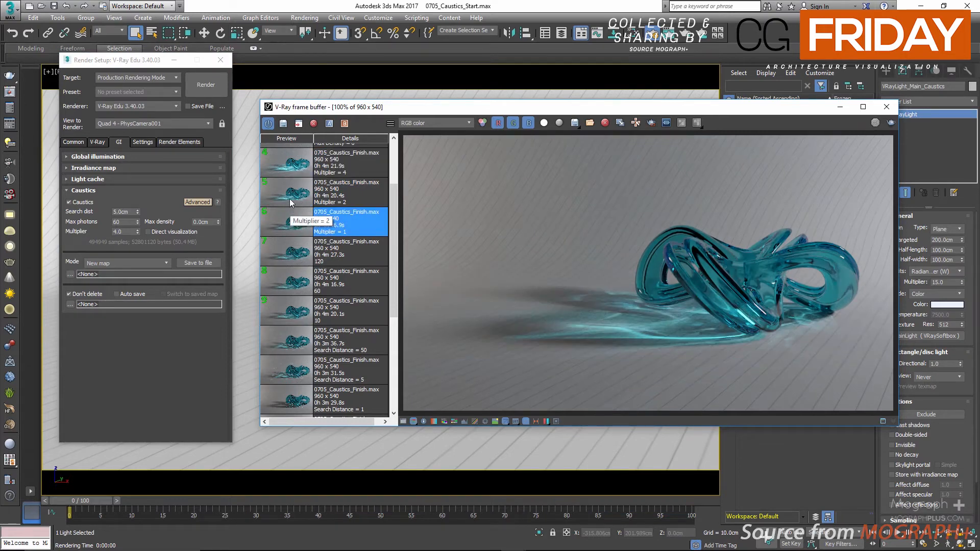
{"action": "left_click", "coordinate": [291, 201]}
{"action": "left_click", "coordinate": [289, 170]}
{"action": "scroll", "coordinate": [301, 229], "scroll_direction": "up", "scroll_amount": 3}
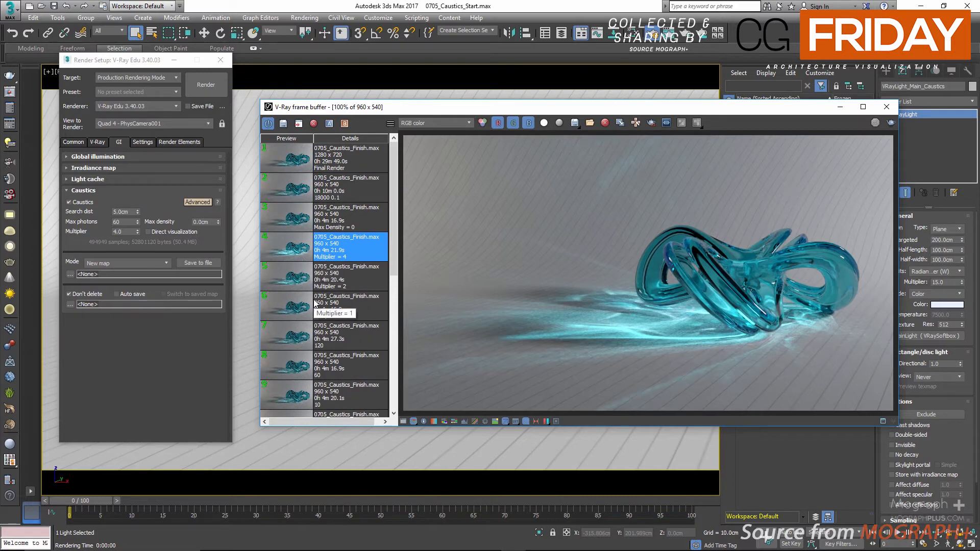
Set the caustics Multiplier to 1 and the Max density to 0.1 cm
{"action": "double_click", "coordinate": [119, 232]}
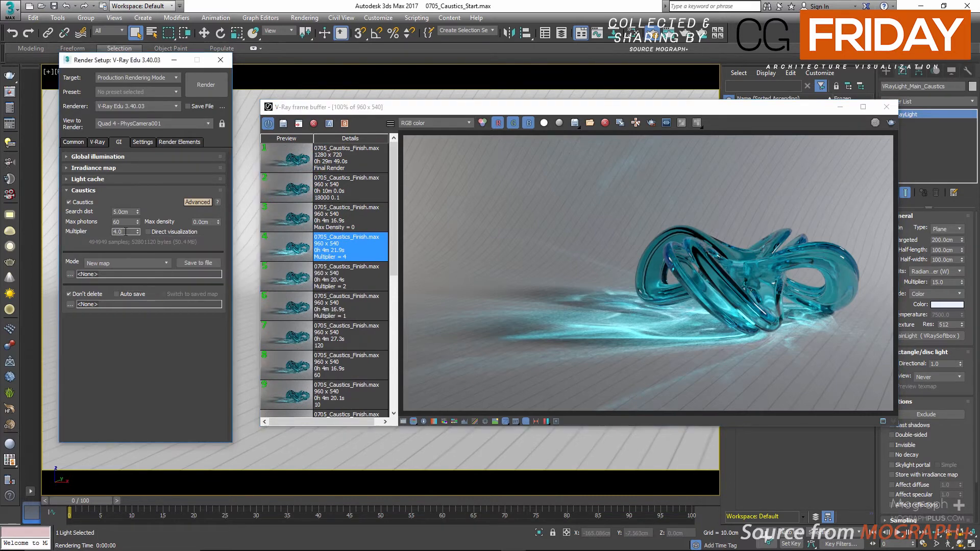
{"action": "type", "text": "1"}
{"action": "key", "text": "Return"}
{"action": "left_click", "coordinate": [205, 222]}
{"action": "type", "text": "1"}
{"action": "key", "text": "Return"}
Set the Caustic subdivs of VRayLight_Main_Caustics to 18000 and close the light properties
{"action": "right_click", "coordinate": [246, 152]}
{"action": "left_click", "coordinate": [287, 247]}
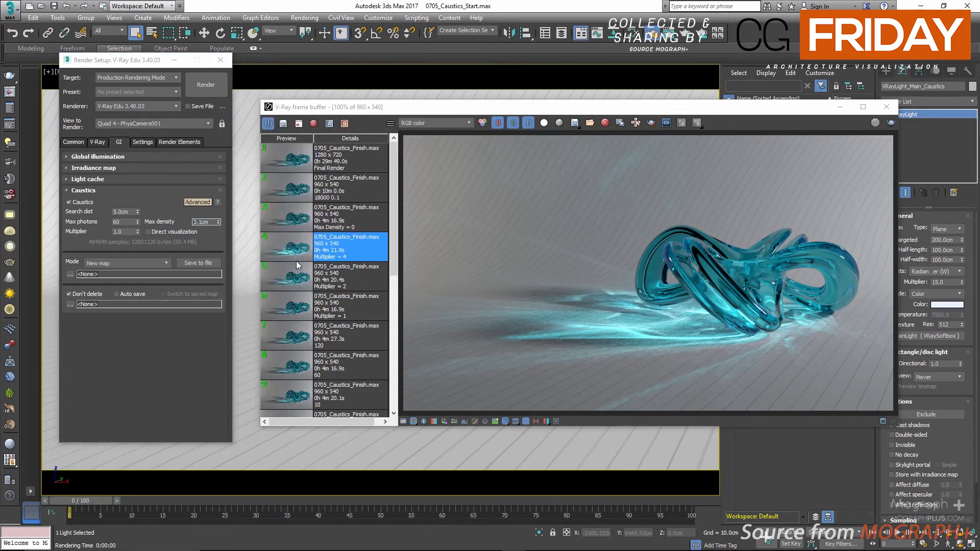
{"action": "double_click", "coordinate": [568, 245]}
{"action": "type", "text": "18"}
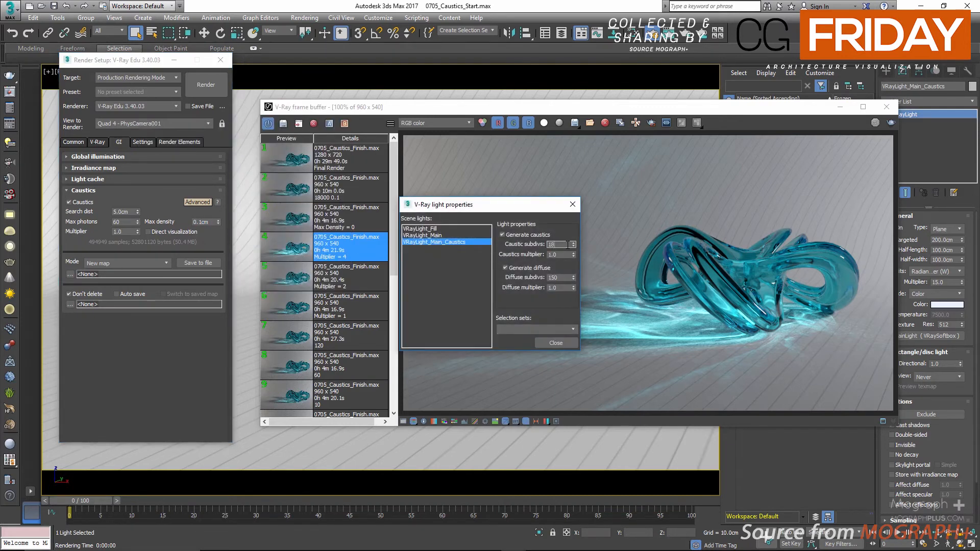
{"action": "type", "text": "000"}
{"action": "key", "text": "Return"}
{"action": "left_click", "coordinate": [572, 204]}
Load the saved 18000 0.1 render and examine its caustics around the glass object at close range and full frame
{"action": "left_click", "coordinate": [300, 191]}
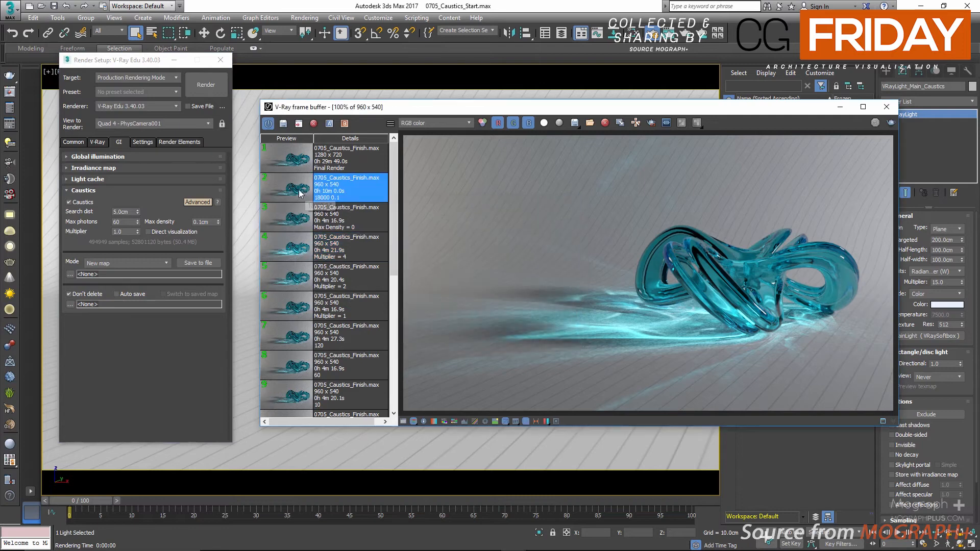
{"action": "double_click", "coordinate": [299, 192]}
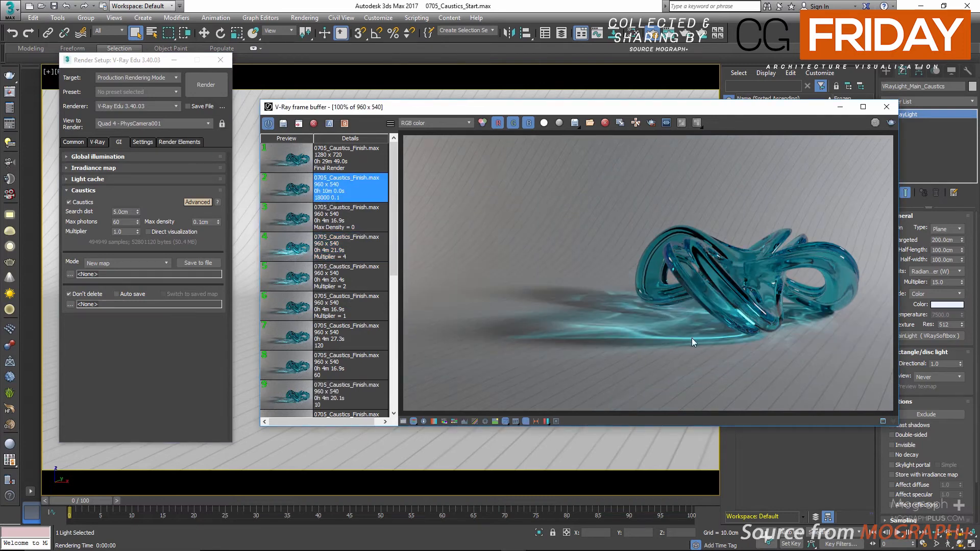
{"action": "scroll", "coordinate": [692, 338], "scroll_direction": "up", "scroll_amount": 2}
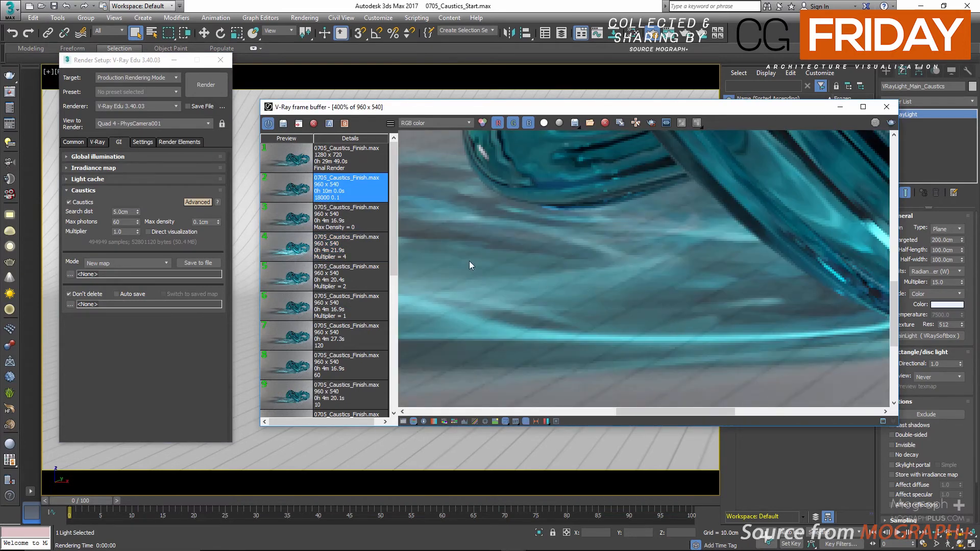
{"action": "scroll", "coordinate": [546, 281], "scroll_direction": "down", "scroll_amount": 1}
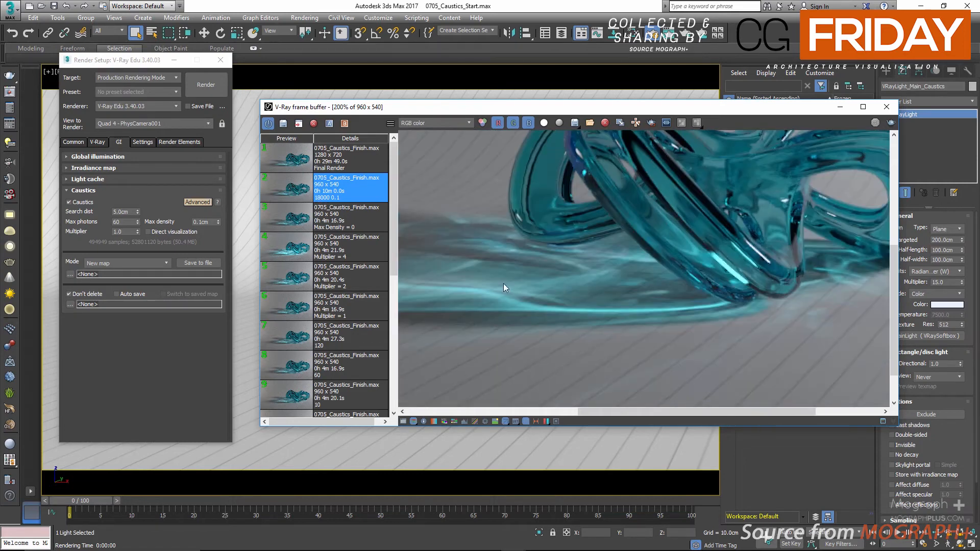
{"action": "middle_click_drag", "start_coordinate": [503, 283], "coordinate": [399, 312]}
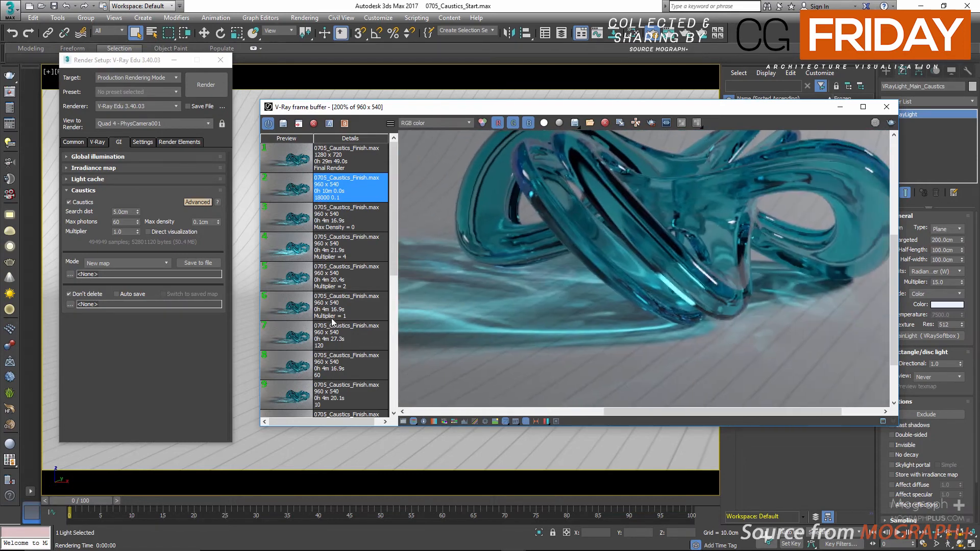
{"action": "scroll", "coordinate": [332, 319], "scroll_direction": "down", "scroll_amount": 2}
{"action": "scroll", "coordinate": [332, 325], "scroll_direction": "up", "scroll_amount": 2}
{"action": "middle_click_drag", "start_coordinate": [575, 330], "coordinate": [681, 325]}
{"action": "scroll", "coordinate": [559, 320], "scroll_direction": "up", "scroll_amount": 1}
{"action": "middle_click_drag", "start_coordinate": [661, 289], "coordinate": [613, 286]}
{"action": "scroll", "coordinate": [611, 283], "scroll_direction": "down", "scroll_amount": 1}
{"action": "scroll", "coordinate": [611, 283], "scroll_direction": "down", "scroll_amount": 1}
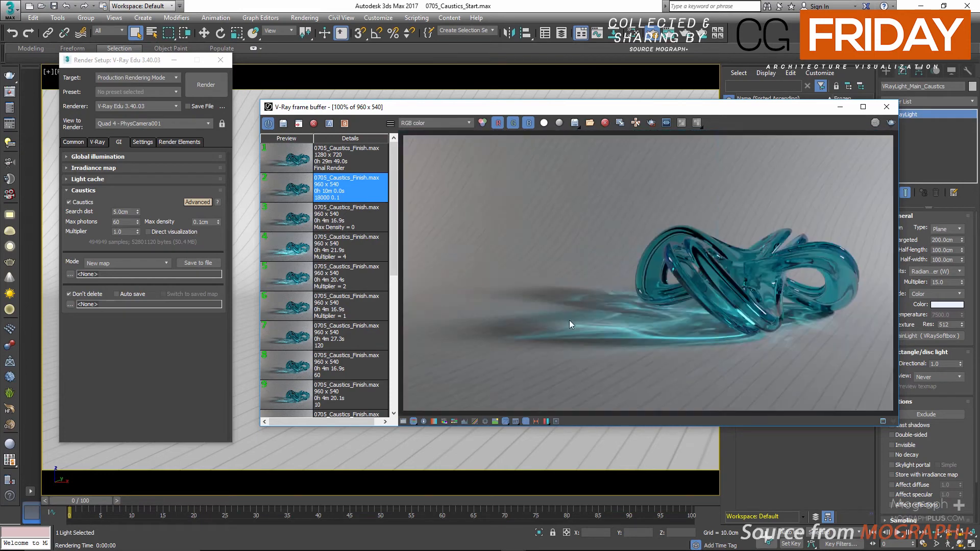
{"action": "scroll", "coordinate": [572, 320], "scroll_direction": "up", "scroll_amount": 2}
{"action": "scroll", "coordinate": [578, 320], "scroll_direction": "down", "scroll_amount": 2}
Reset the caustics Max density to 0 and set the Caustic subdivs of VRayLight_Main_Caustics to 6000
{"action": "right_click", "coordinate": [215, 221]}
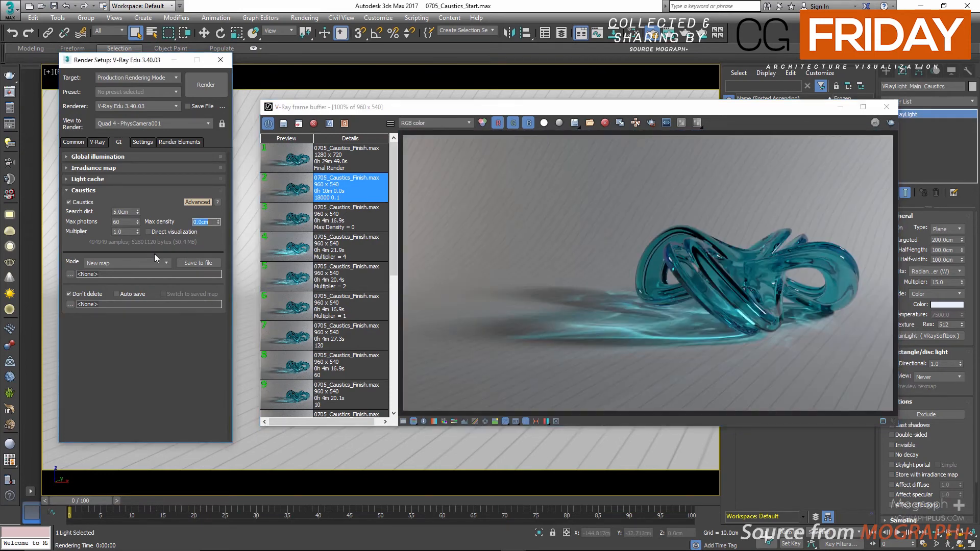
{"action": "right_click", "coordinate": [237, 205]}
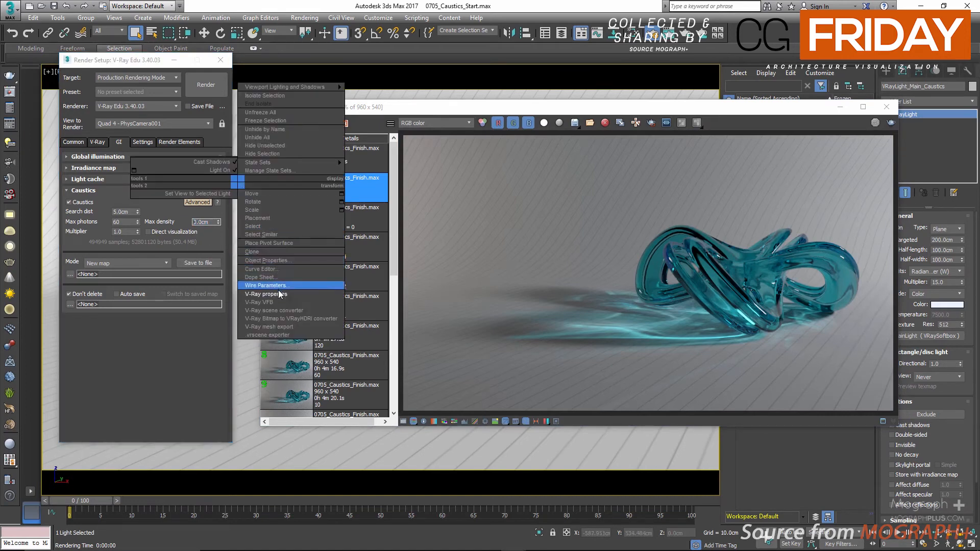
{"action": "left_click", "coordinate": [277, 289]}
{"action": "double_click", "coordinate": [559, 245]}
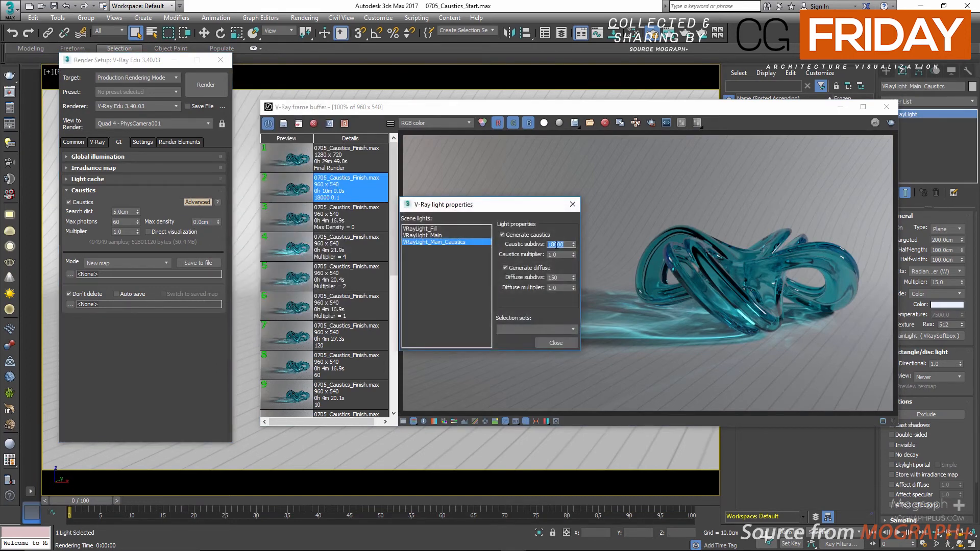
{"action": "type", "text": "6000"}
{"action": "left_click", "coordinate": [560, 344]}
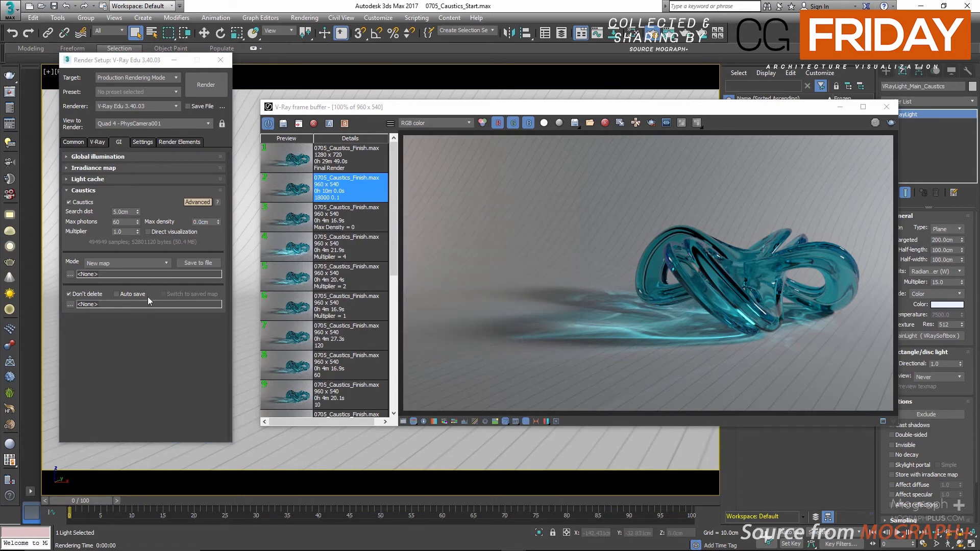
Enable Direct visualization for the caustics, render PhysCamera001 to preview the photon map being built, and cancel the render
{"action": "left_click", "coordinate": [148, 232]}
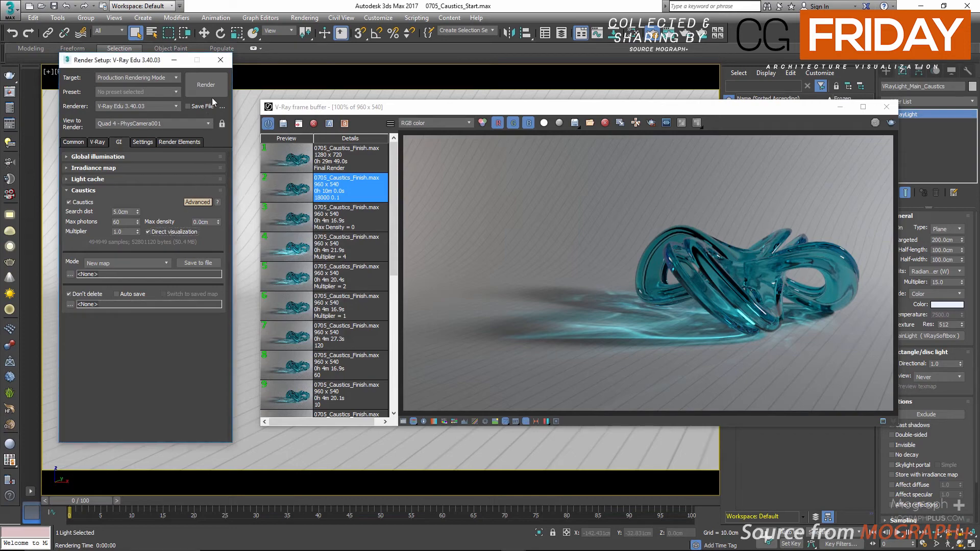
{"action": "left_click", "coordinate": [210, 88]}
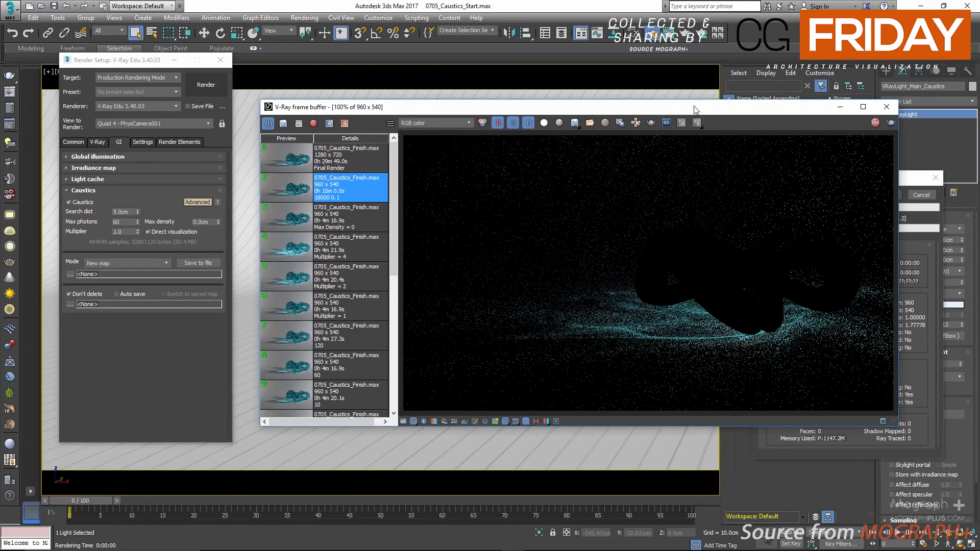
{"action": "left_click_drag", "start_coordinate": [691, 109], "coordinate": [540, 145]}
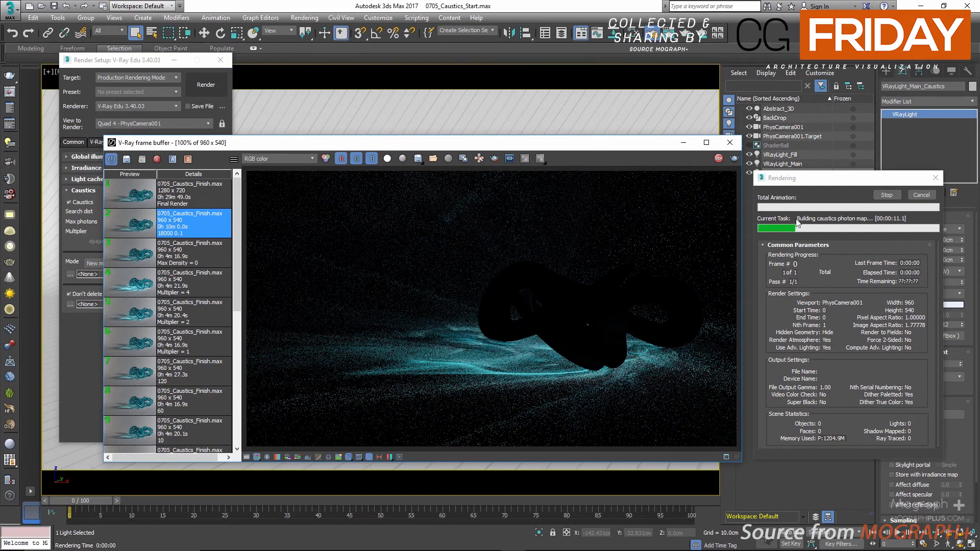
{"action": "left_click", "coordinate": [921, 195]}
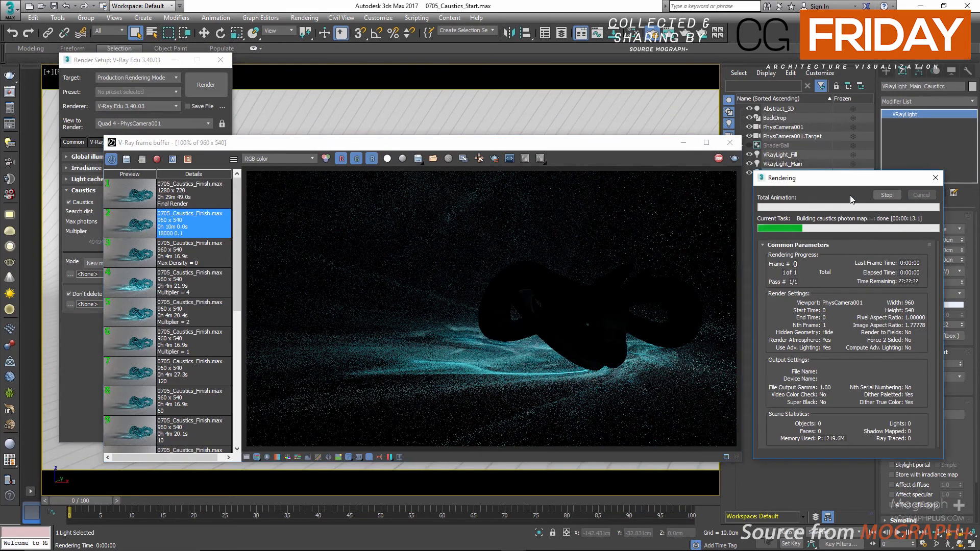
Clear the V-Ray frame buffer image and load the saved 18000 0.1 render into it
{"action": "left_click", "coordinate": [448, 158]}
{"action": "left_click", "coordinate": [492, 314]}
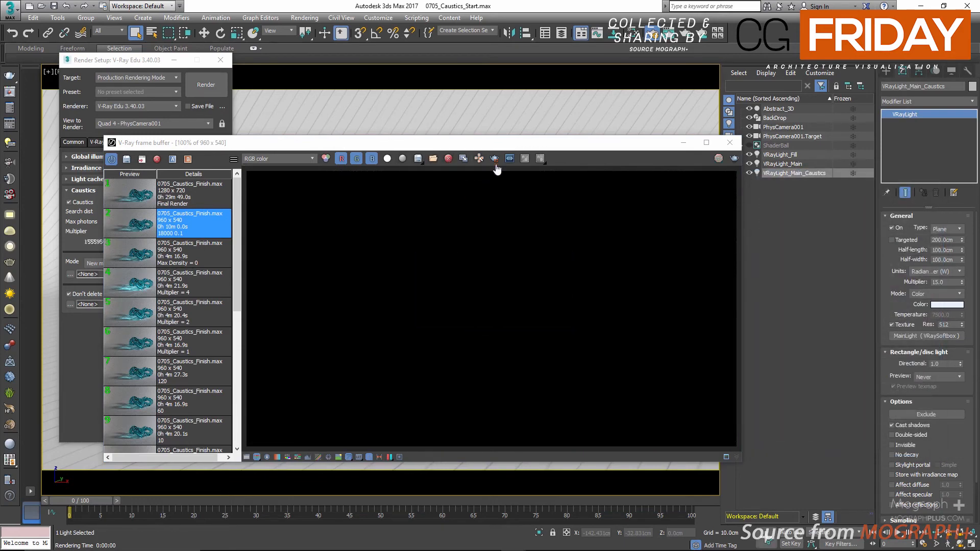
{"action": "left_click_drag", "start_coordinate": [494, 149], "coordinate": [690, 117]}
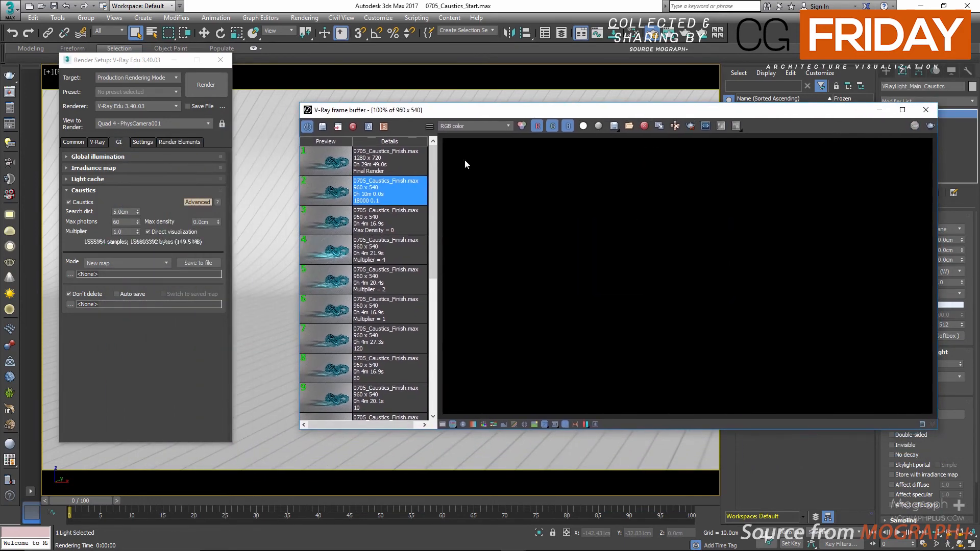
{"action": "double_click", "coordinate": [324, 194]}
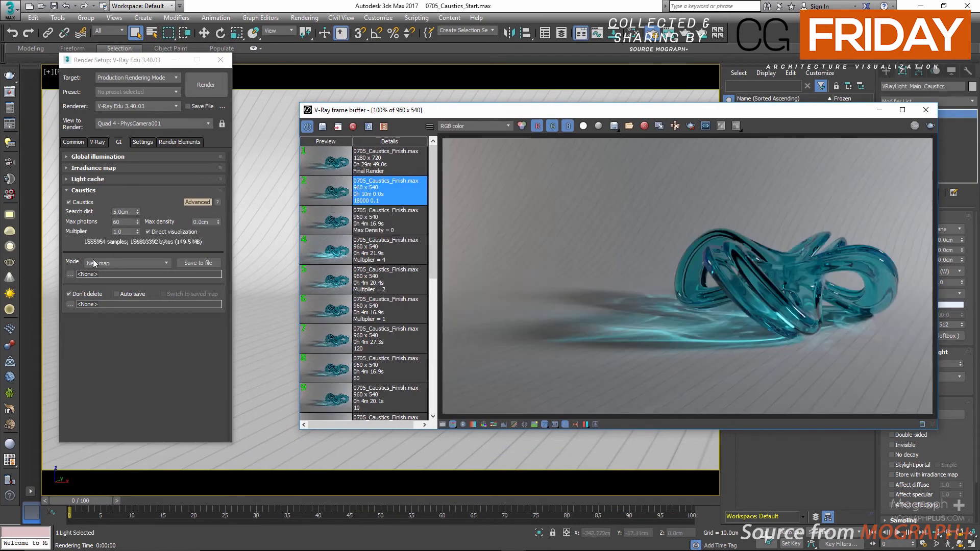
Try the From file mode for the caustics photon map and return the mode to New map
{"action": "left_click", "coordinate": [138, 262]}
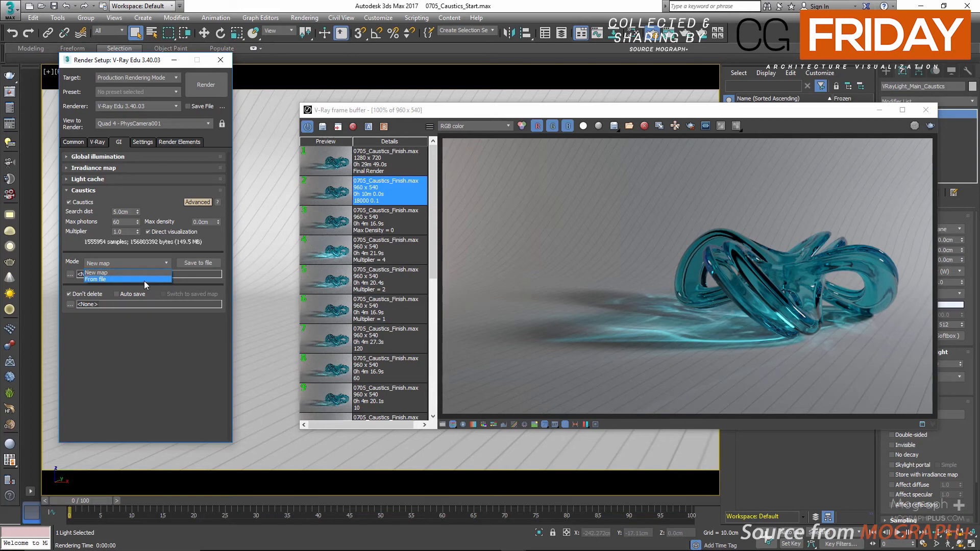
{"action": "left_click", "coordinate": [132, 331]}
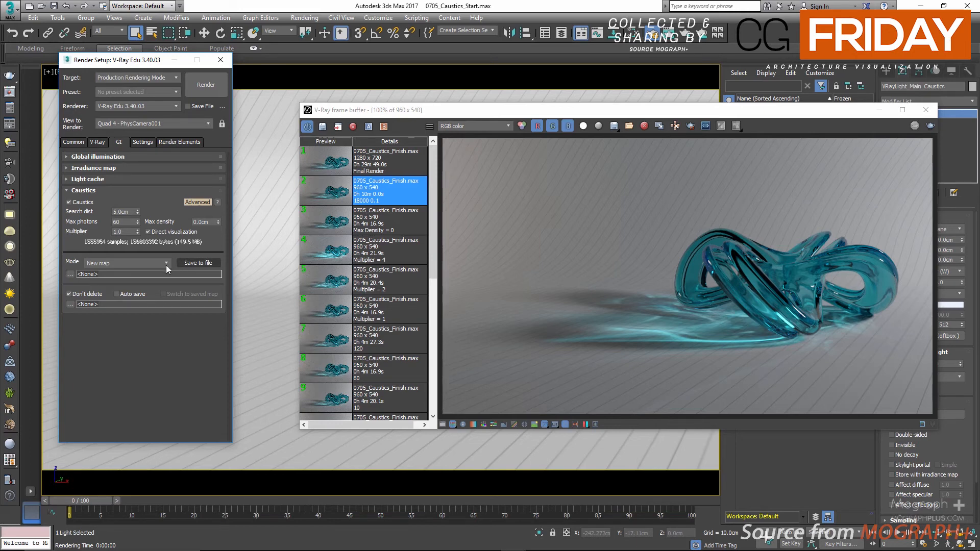
{"action": "left_click", "coordinate": [148, 264]}
{"action": "left_click", "coordinate": [130, 276]}
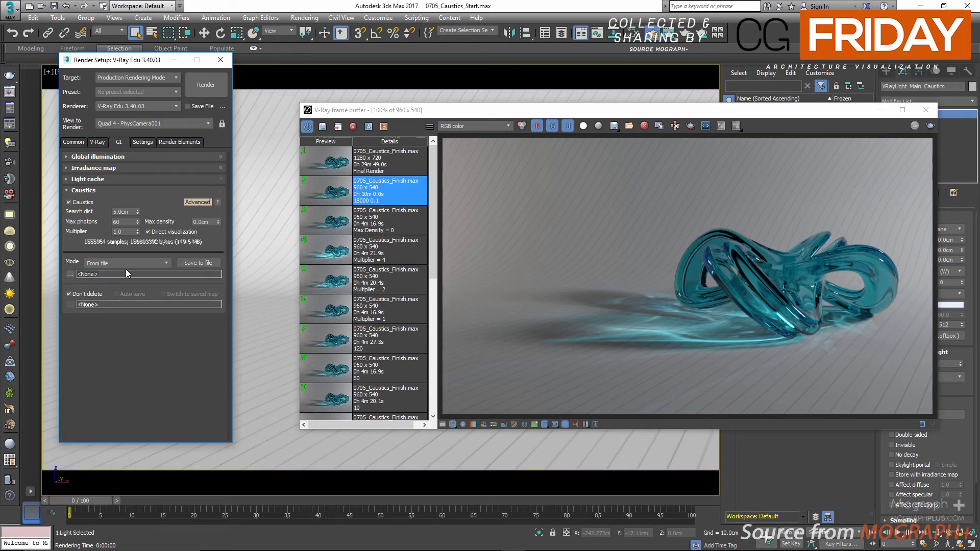
{"action": "left_click", "coordinate": [129, 264]}
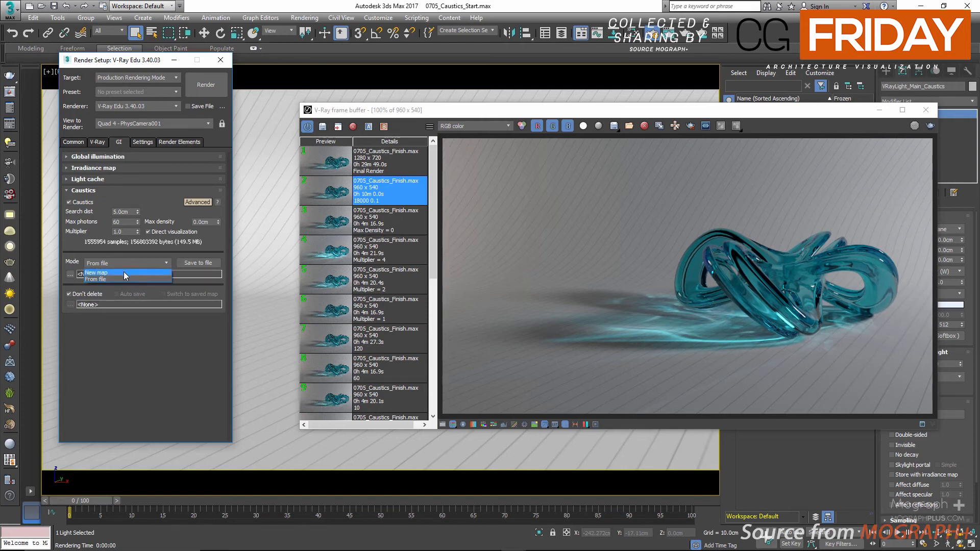
{"action": "left_click", "coordinate": [125, 273]}
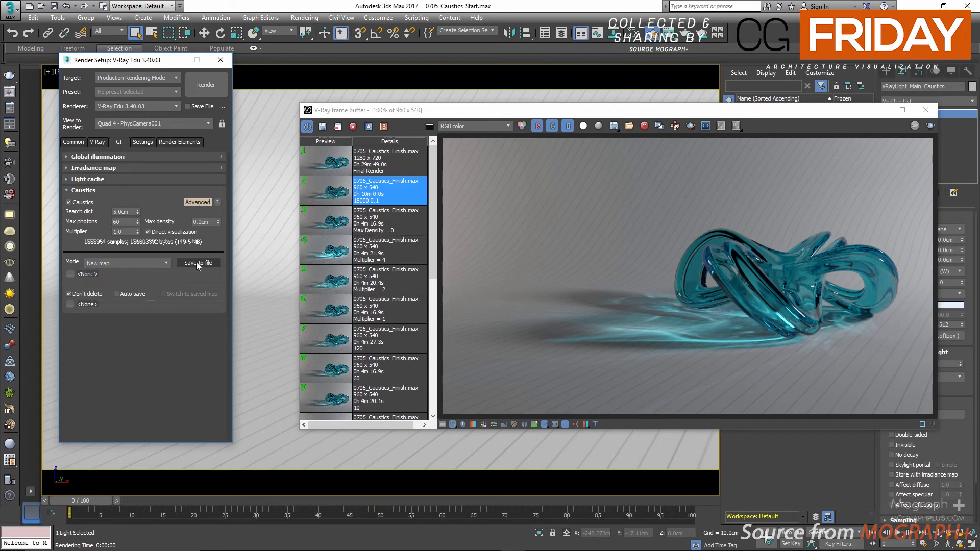
{"action": "left_click", "coordinate": [148, 263]}
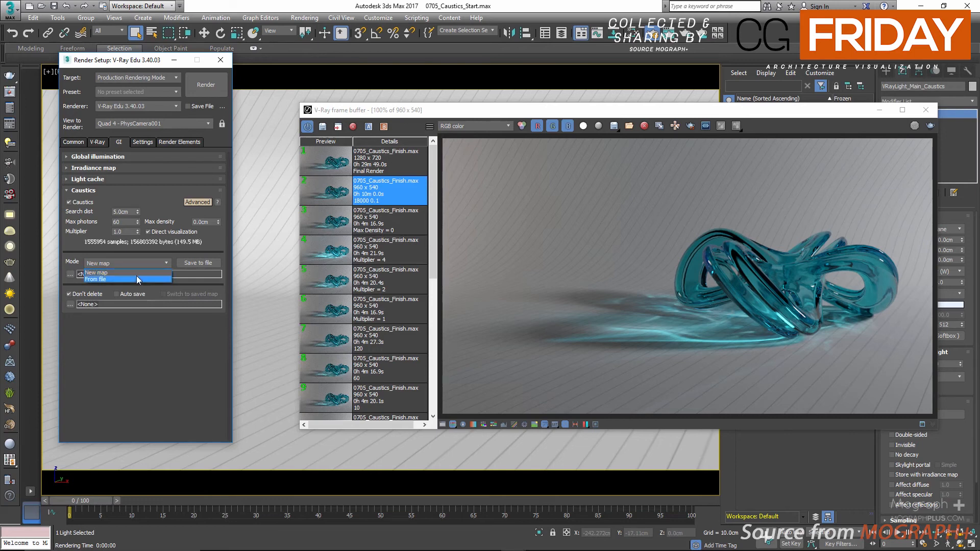
{"action": "left_click", "coordinate": [133, 278]}
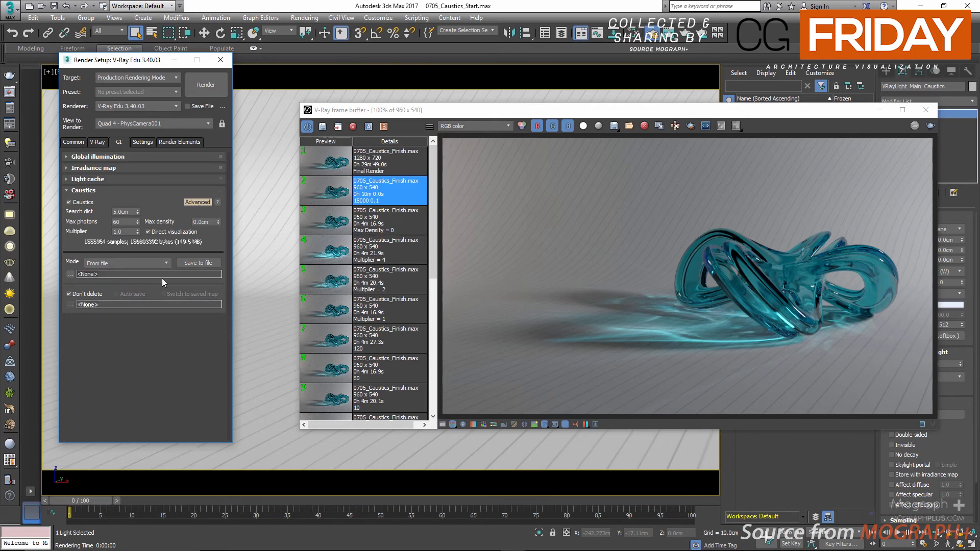
{"action": "left_click", "coordinate": [116, 266]}
{"action": "left_click", "coordinate": [115, 272]}
Try Auto save for the caustics map together with the From file mode, and restore New map with Auto save off
{"action": "mouse_move", "coordinate": [85, 292]}
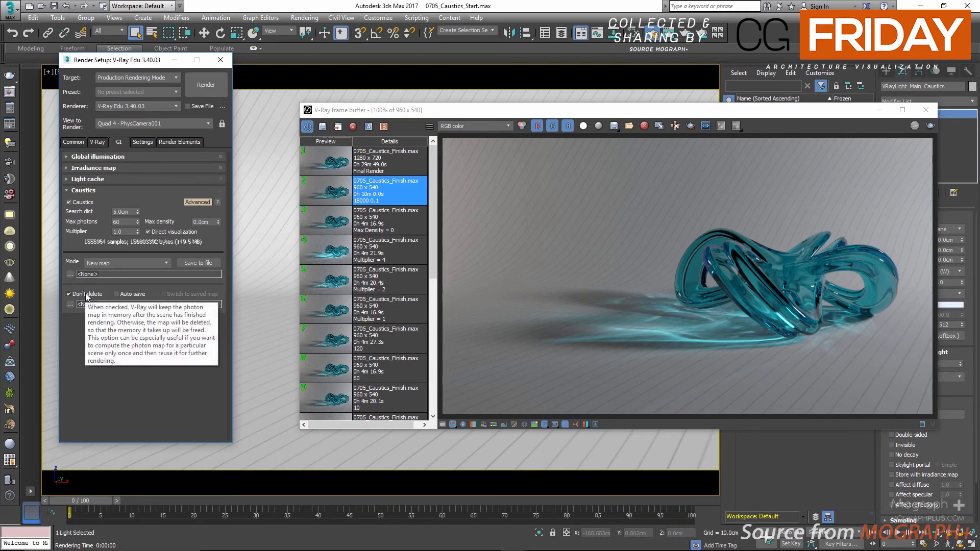
{"action": "mouse_move", "coordinate": [128, 294]}
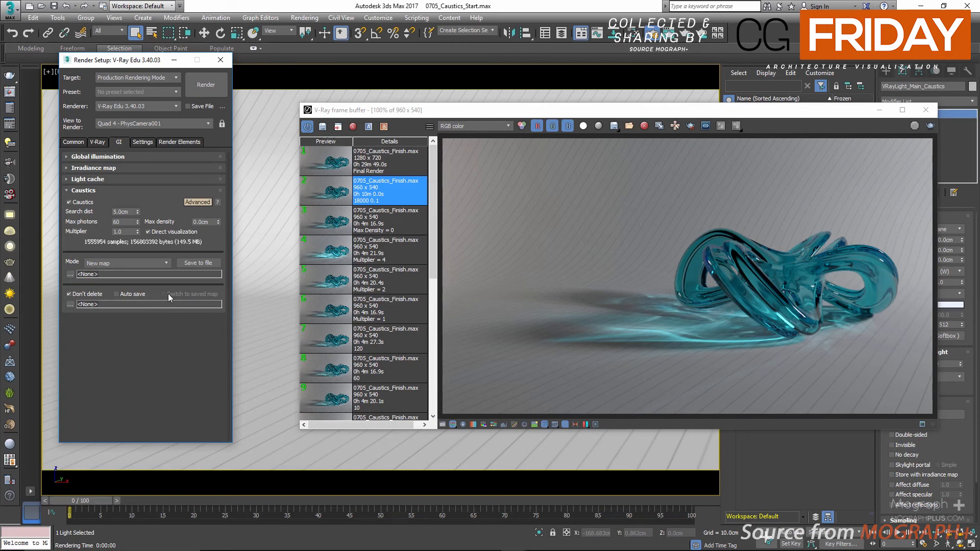
{"action": "left_click", "coordinate": [137, 295]}
{"action": "left_click", "coordinate": [137, 264]}
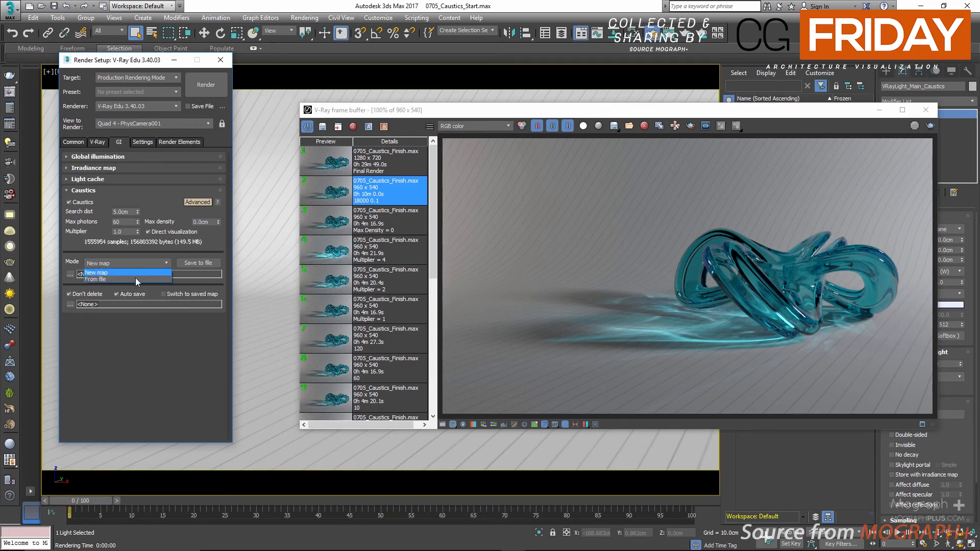
{"action": "left_click", "coordinate": [134, 279]}
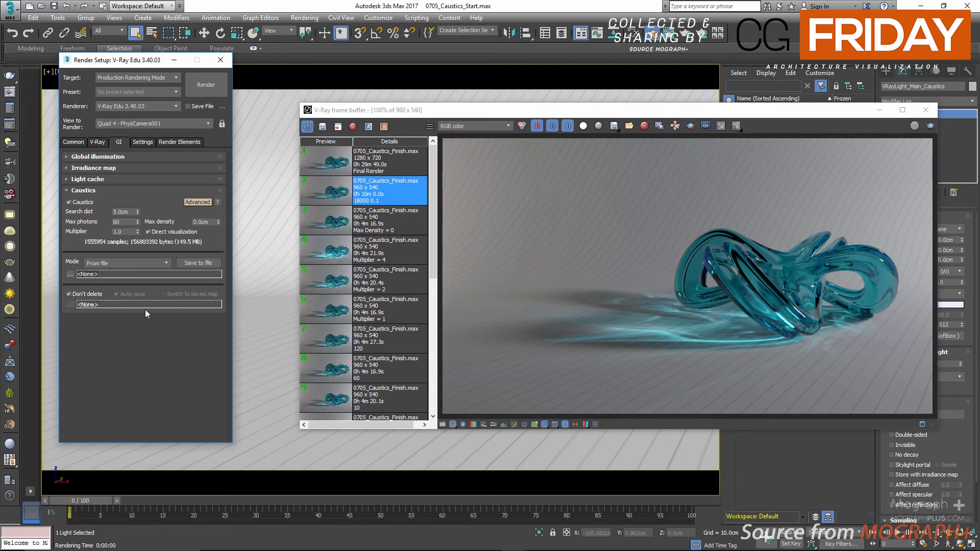
{"action": "left_click", "coordinate": [136, 262]}
{"action": "left_click", "coordinate": [128, 269]}
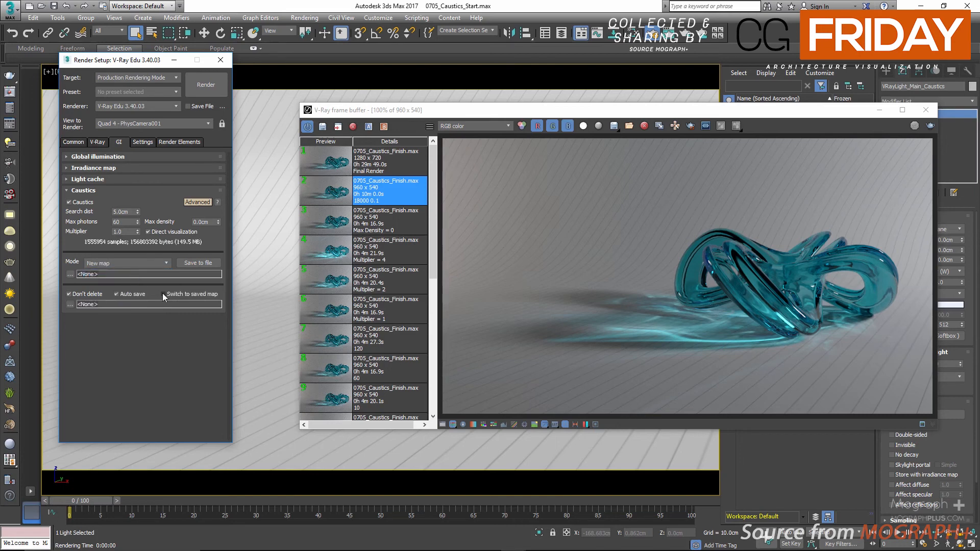
{"action": "left_click", "coordinate": [130, 294]}
Review the Generate caustics and Receive caustics options in the V-Ray object properties of Abstract_3D
{"action": "left_click_drag", "start_coordinate": [828, 116], "coordinate": [756, 391]}
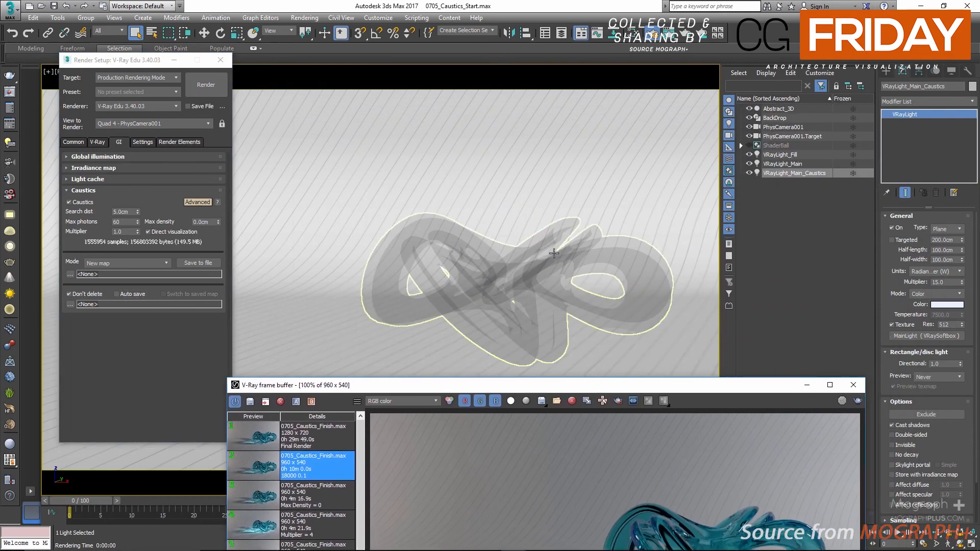
{"action": "left_click", "coordinate": [556, 254]}
{"action": "right_click", "coordinate": [551, 250]}
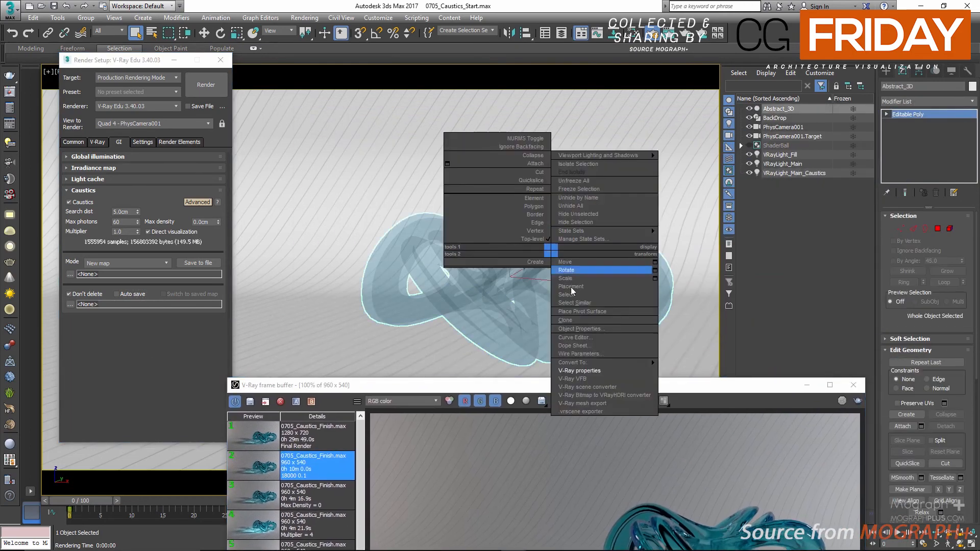
{"action": "left_click", "coordinate": [597, 370]}
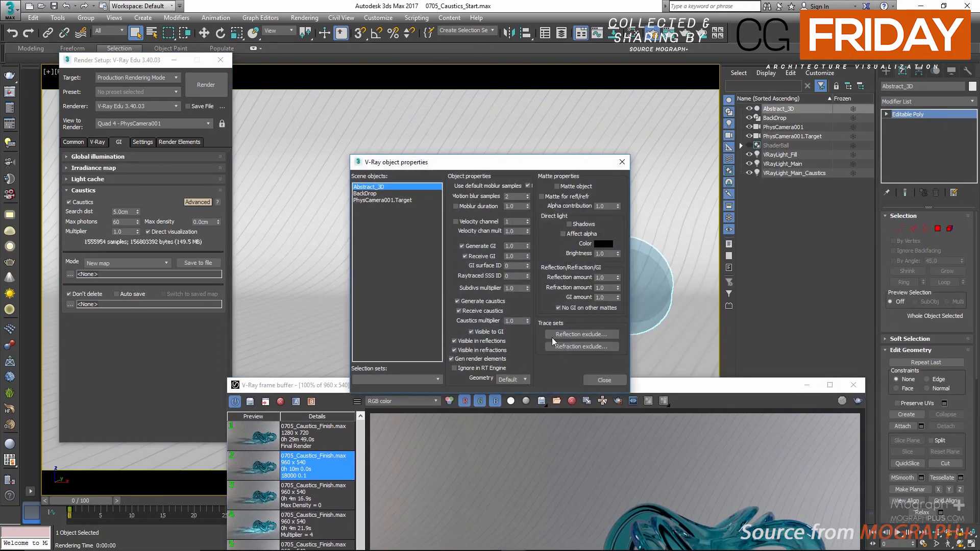
{"action": "left_click", "coordinate": [501, 302]}
{"action": "left_click", "coordinate": [479, 301]}
{"action": "left_click", "coordinate": [491, 312]}
{"action": "left_click", "coordinate": [481, 313]}
{"action": "left_click", "coordinate": [622, 161]}
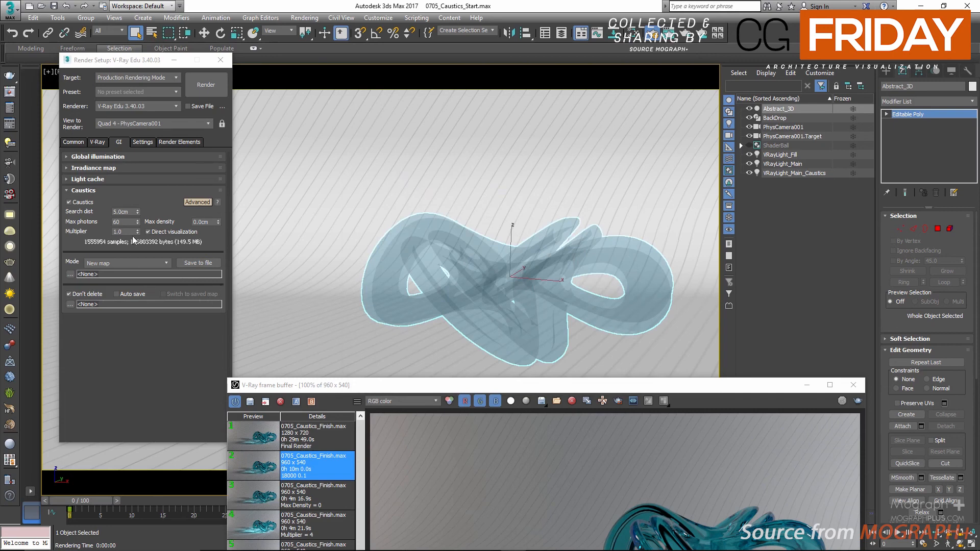
Set the Caustic subdivs of VRayLight_Main_Caustics to 18000 in its V-Ray light properties
{"action": "left_click", "coordinate": [782, 173]}
{"action": "right_click", "coordinate": [528, 169]}
{"action": "left_click", "coordinate": [560, 281]}
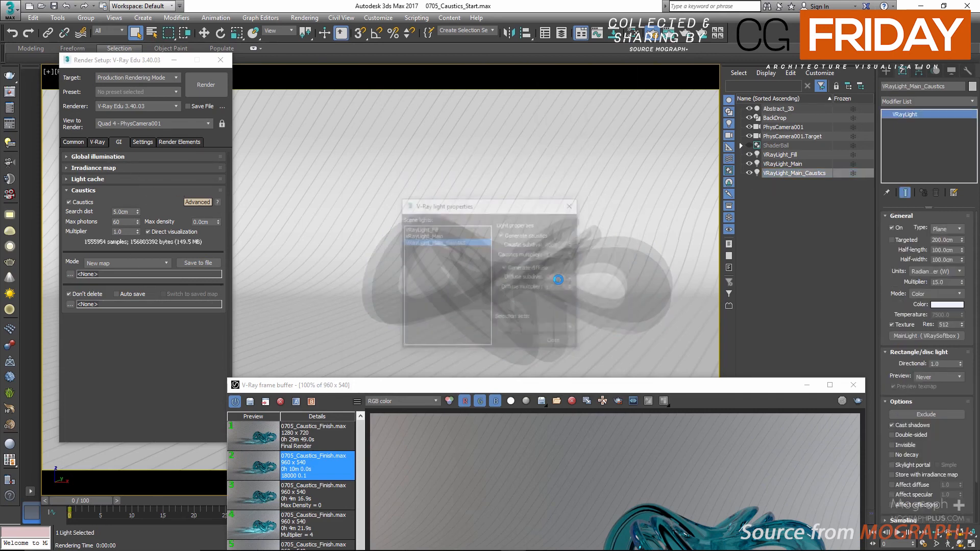
{"action": "double_click", "coordinate": [555, 244]}
{"action": "type", "text": "18000"}
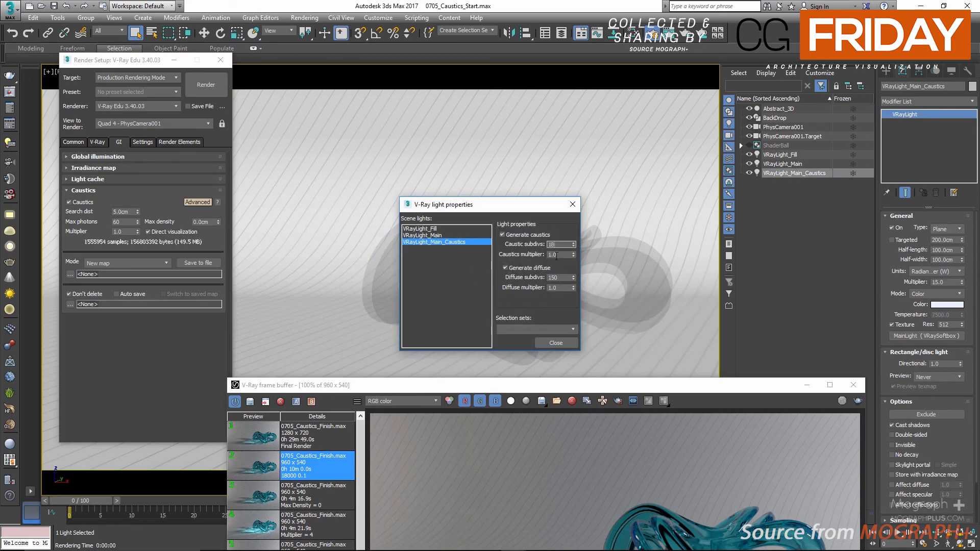
{"action": "key", "text": "Return"}
{"action": "key", "text": "Escape"}
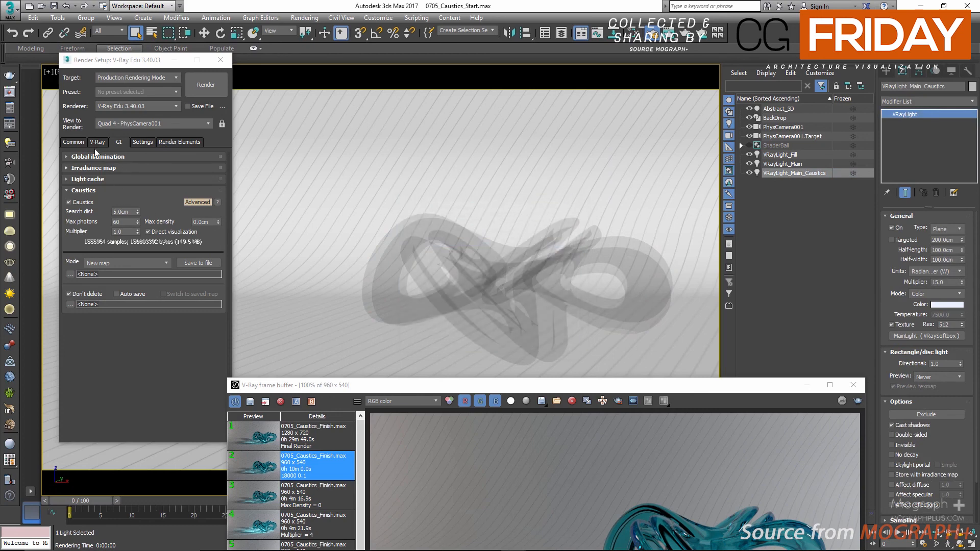
Change the caustics Max density and set Max photons to 60
{"action": "left_click", "coordinate": [97, 142]}
{"action": "left_click", "coordinate": [118, 142]}
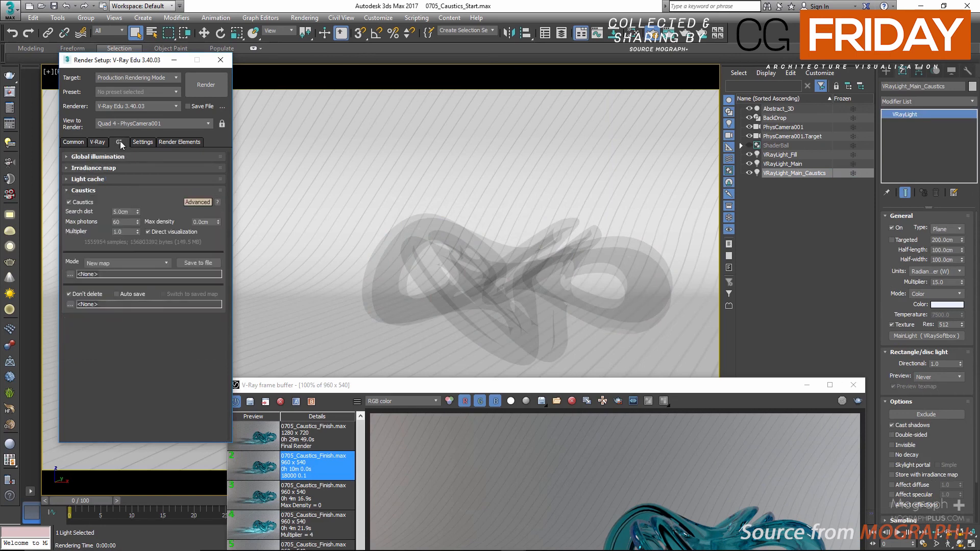
{"action": "left_click", "coordinate": [197, 222]}
{"action": "type", "text": "7"}
{"action": "key", "text": "Return"}
{"action": "double_click", "coordinate": [119, 223]}
{"action": "type", "text": "40"}
{"action": "key", "text": "Return"}
{"action": "type", "text": "60"}
{"action": "key", "text": "Return"}
Add a VRayDenoiser render element and set its preset to Mild
{"action": "left_click", "coordinate": [179, 141]}
{"action": "left_click", "coordinate": [77, 173]}
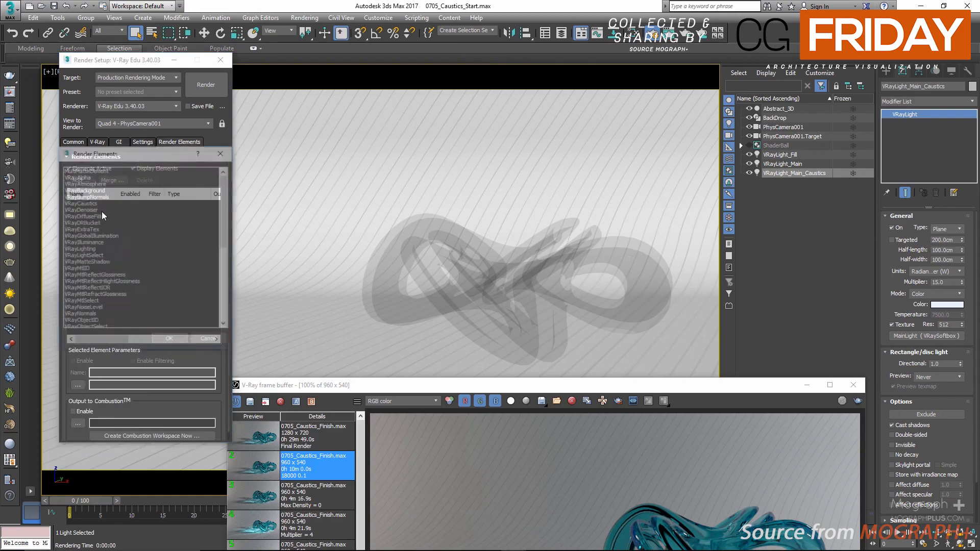
{"action": "double_click", "coordinate": [89, 209]}
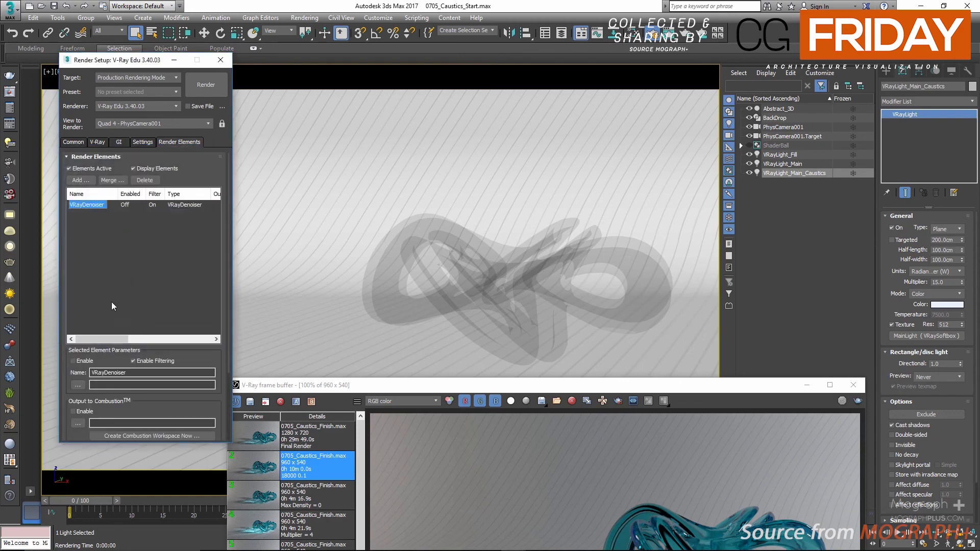
{"action": "left_click_drag", "start_coordinate": [176, 403], "coordinate": [172, 226]}
{"action": "left_click", "coordinate": [140, 389]}
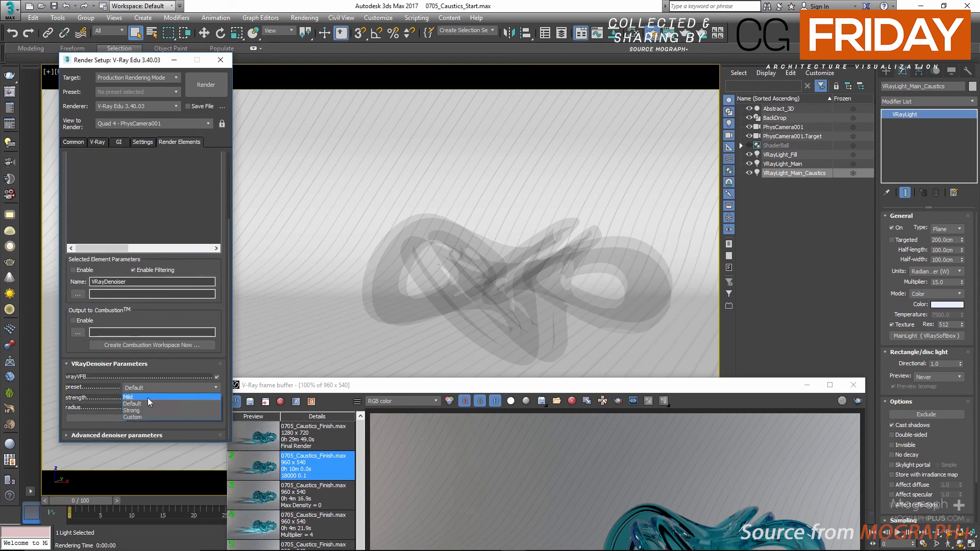
{"action": "left_click", "coordinate": [148, 397]}
Set the render output size to 1280 by 720 pixels
{"action": "left_click", "coordinate": [73, 142]}
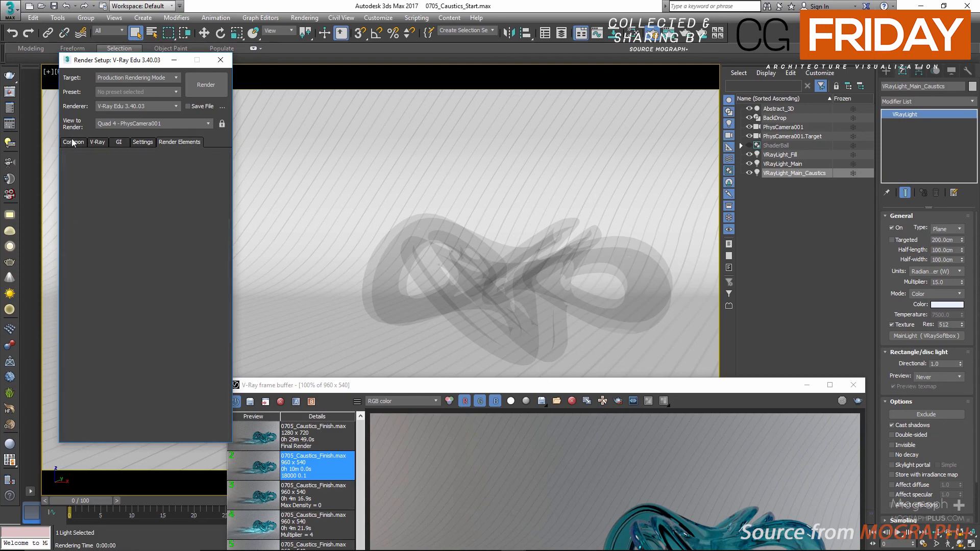
{"action": "double_click", "coordinate": [113, 285]}
{"action": "type", "text": "128"}
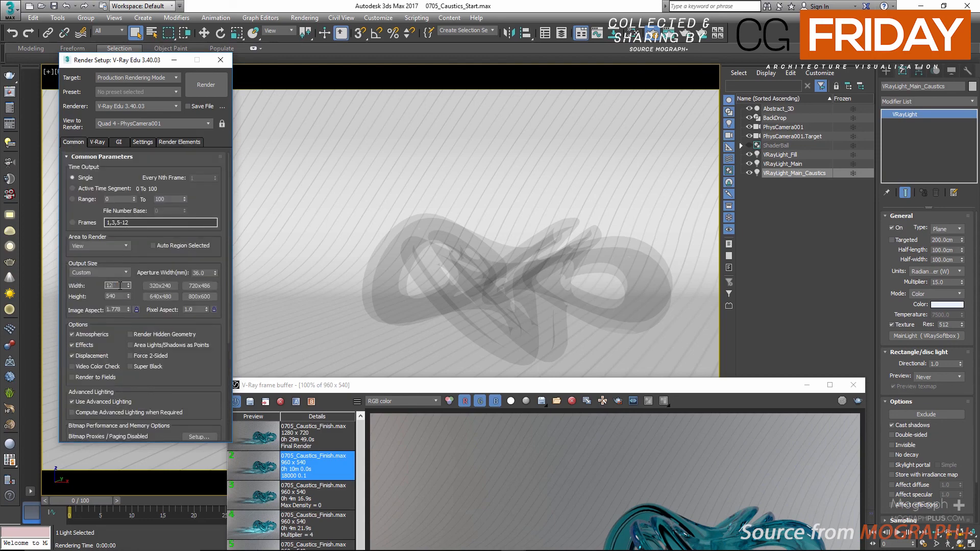
{"action": "type", "text": "0"}
{"action": "key", "text": "Return"}
{"action": "double_click", "coordinate": [114, 296]}
{"action": "type", "text": "7"}
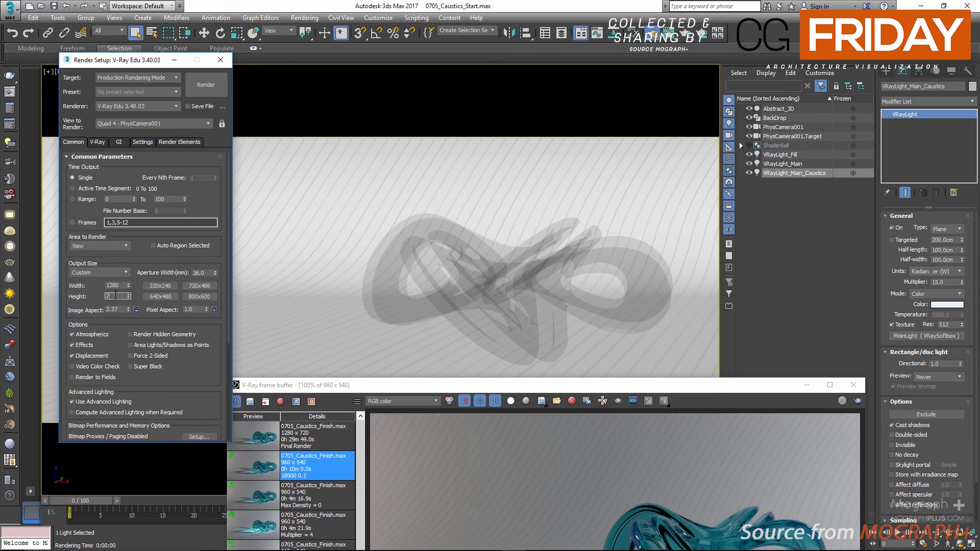
{"action": "key", "text": "Return"}
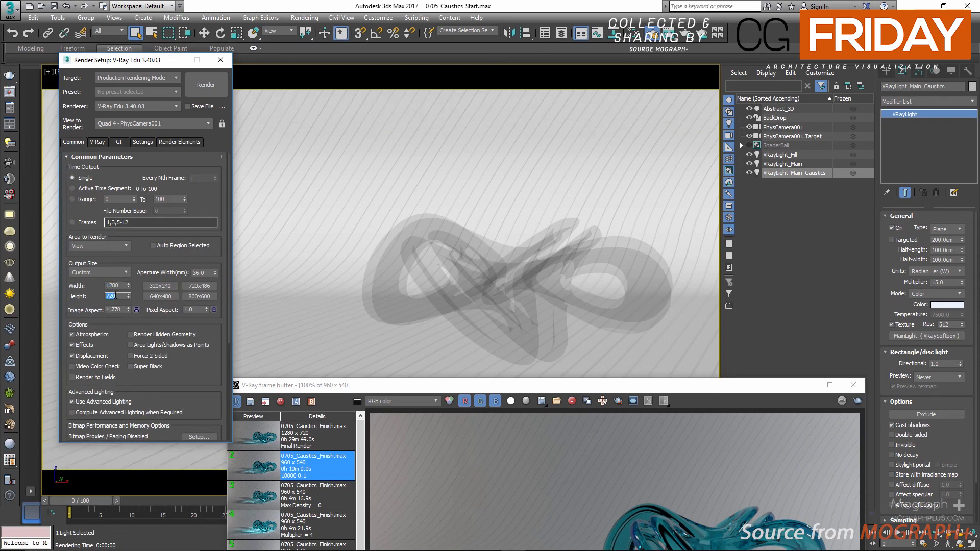
Switch the image sampler type to Bucket and set its noise threshold to 0.008
{"action": "left_click", "coordinate": [96, 142]}
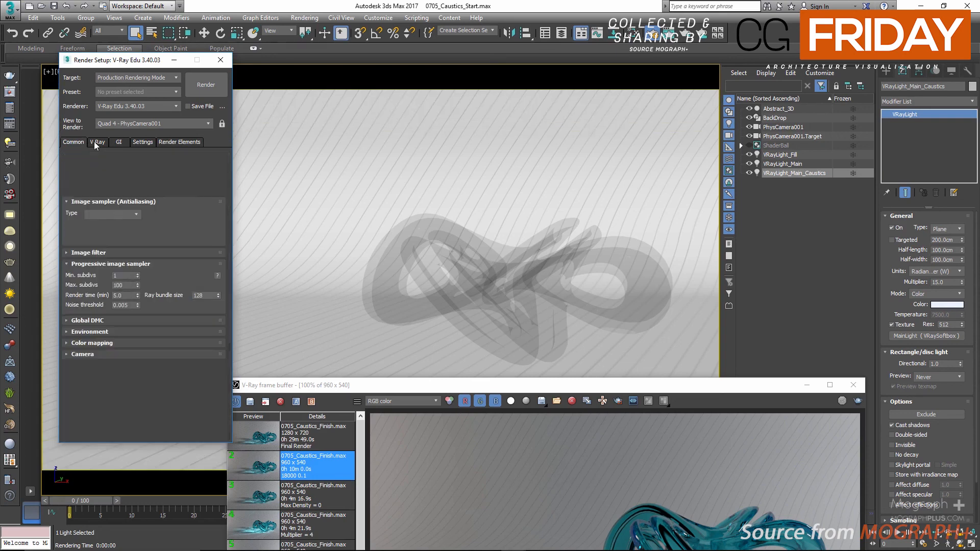
{"action": "left_click", "coordinate": [136, 215]}
{"action": "left_click", "coordinate": [119, 225]}
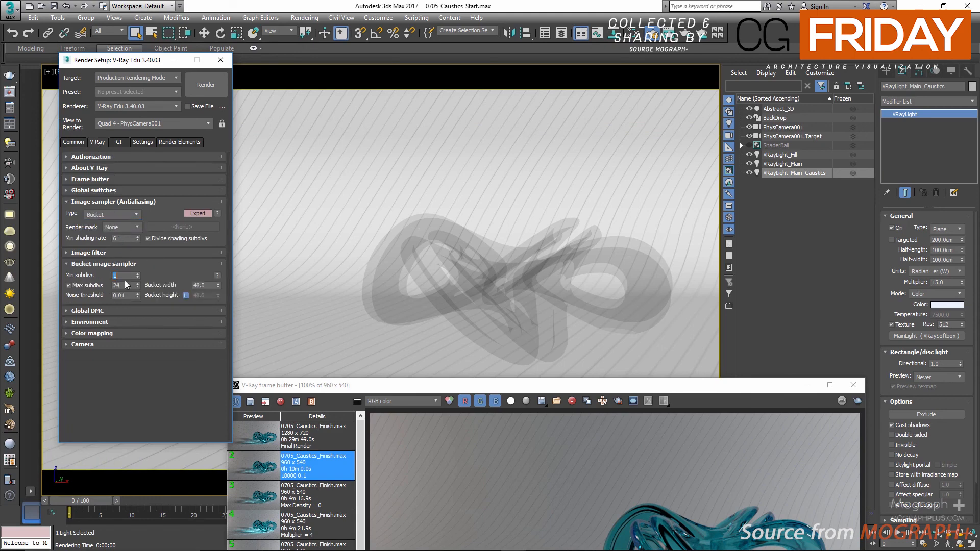
{"action": "left_click", "coordinate": [126, 296]}
{"action": "key", "text": "Return"}
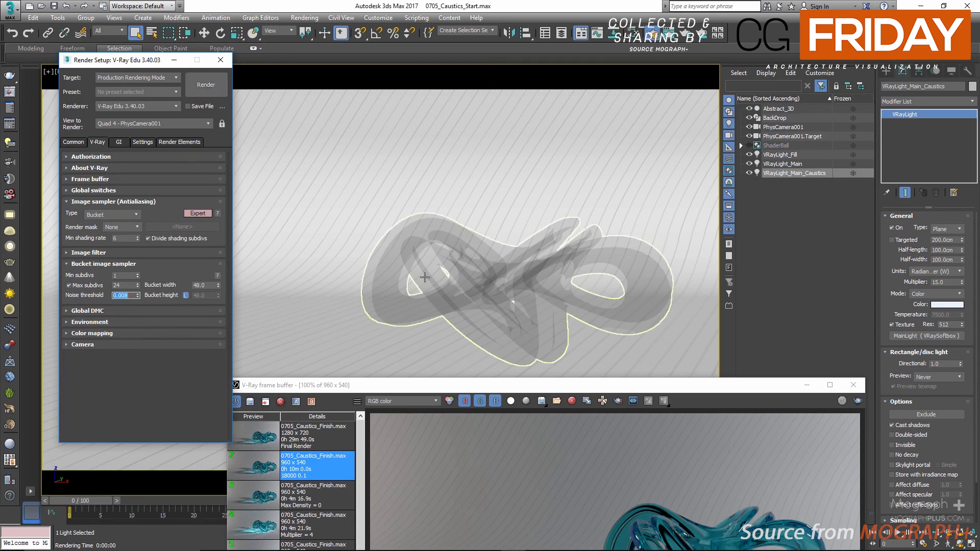
Load the saved Final Render, show its VRayDenoiser channel, and examine the caustics at close range and full frame
{"action": "left_click_drag", "start_coordinate": [475, 389], "coordinate": [424, 112]}
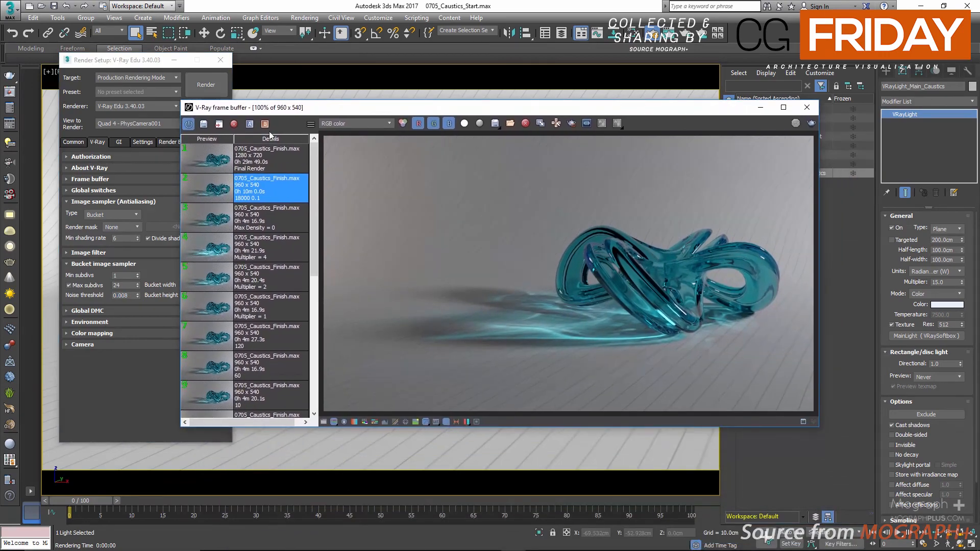
{"action": "left_click", "coordinate": [215, 160]}
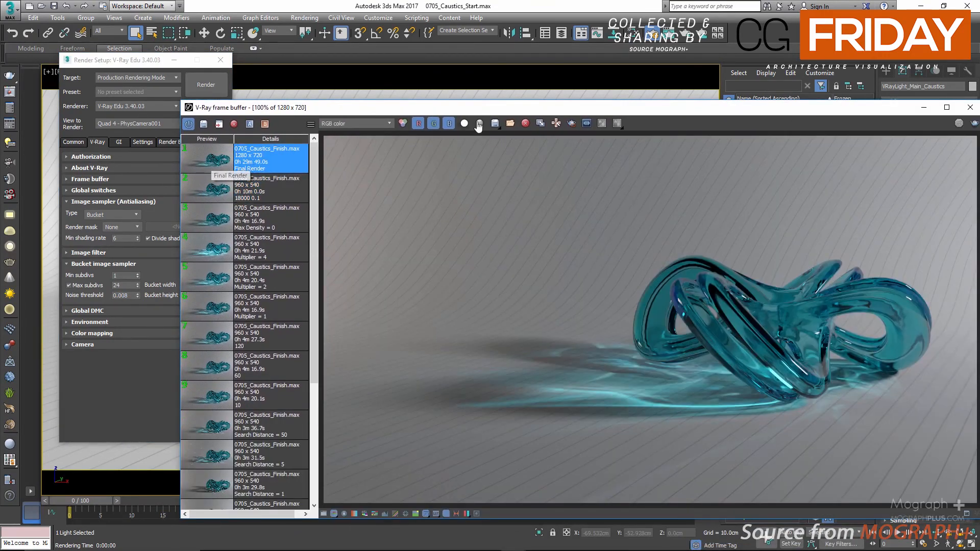
{"action": "left_click_drag", "start_coordinate": [482, 108], "coordinate": [355, 60]}
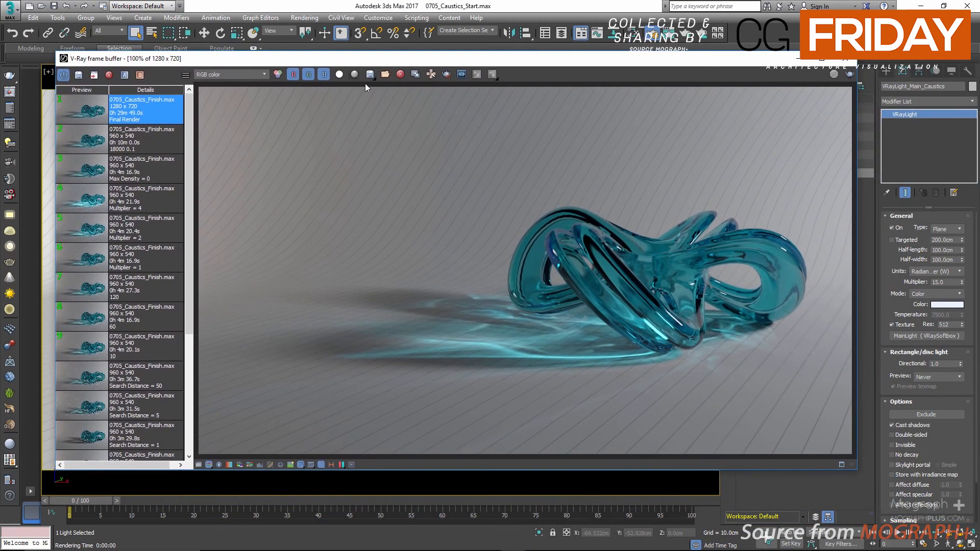
{"action": "left_click", "coordinate": [235, 75]}
{"action": "left_click", "coordinate": [232, 106]}
{"action": "middle_click_drag", "start_coordinate": [699, 348], "coordinate": [610, 285]}
{"action": "scroll", "coordinate": [514, 311], "scroll_direction": "down", "scroll_amount": 1}
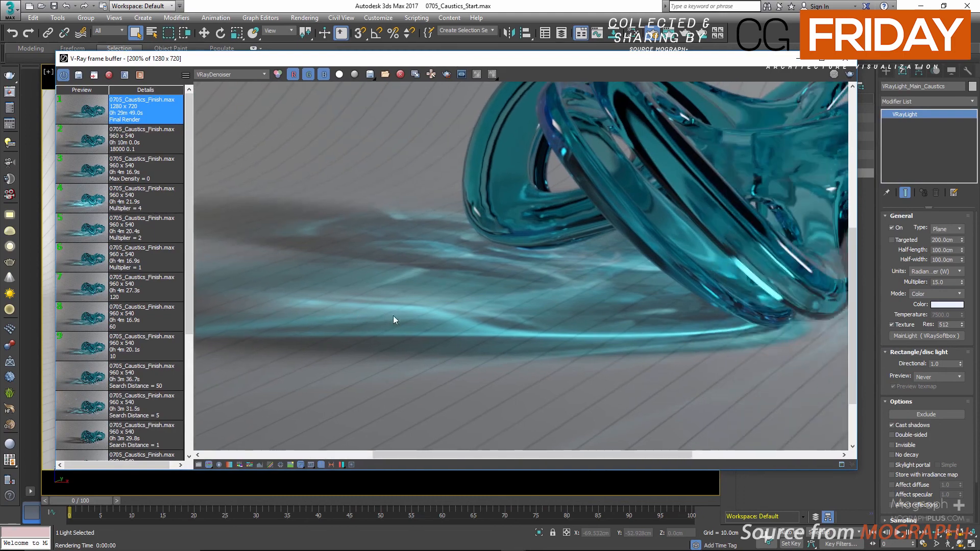
{"action": "scroll", "coordinate": [528, 312], "scroll_direction": "down", "scroll_amount": 1}
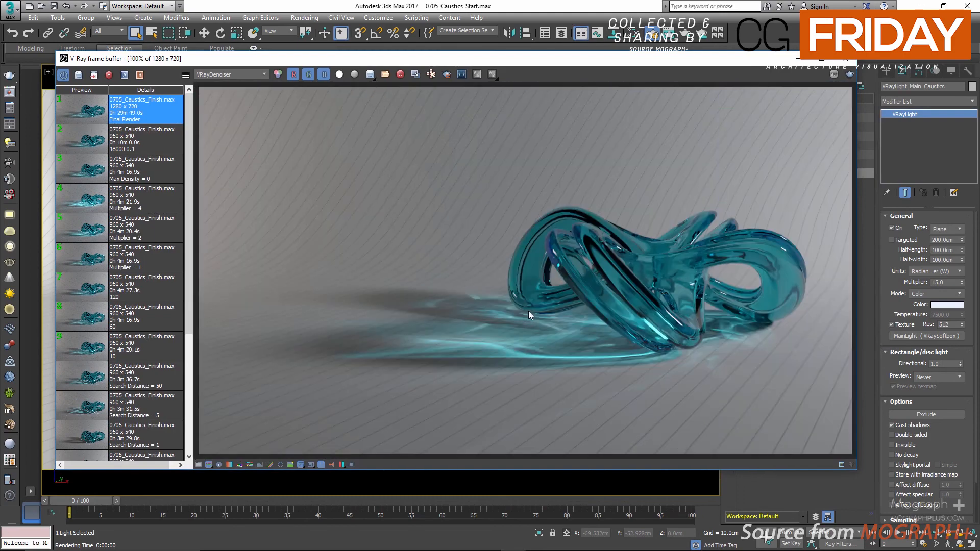